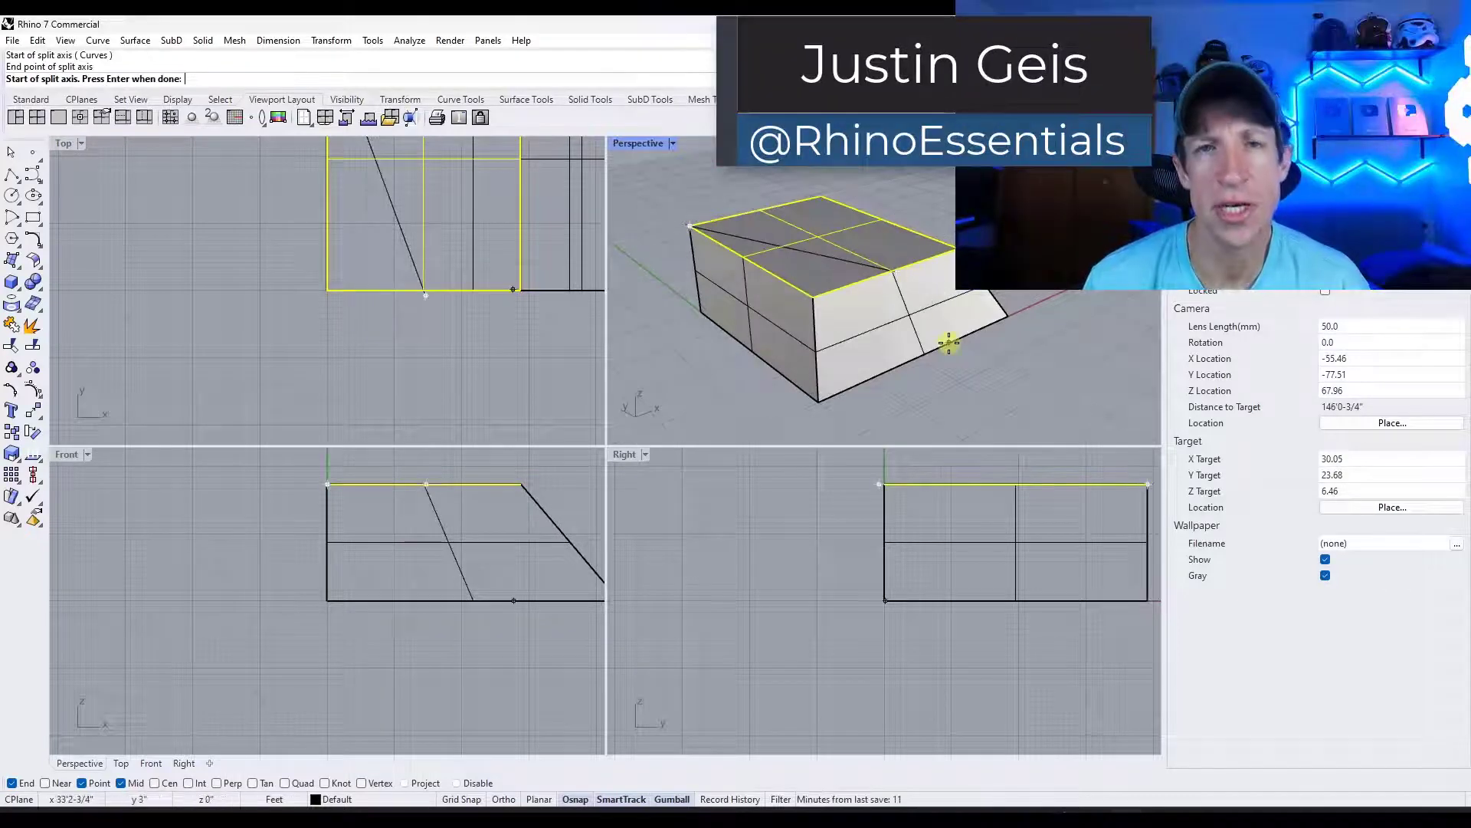
- Preview a box with a sloped split top face and a top face split along a curve
key("Return")
left_click(750, 259, "ctrl+shift")
left_click_drag(750, 192, 751, 234)
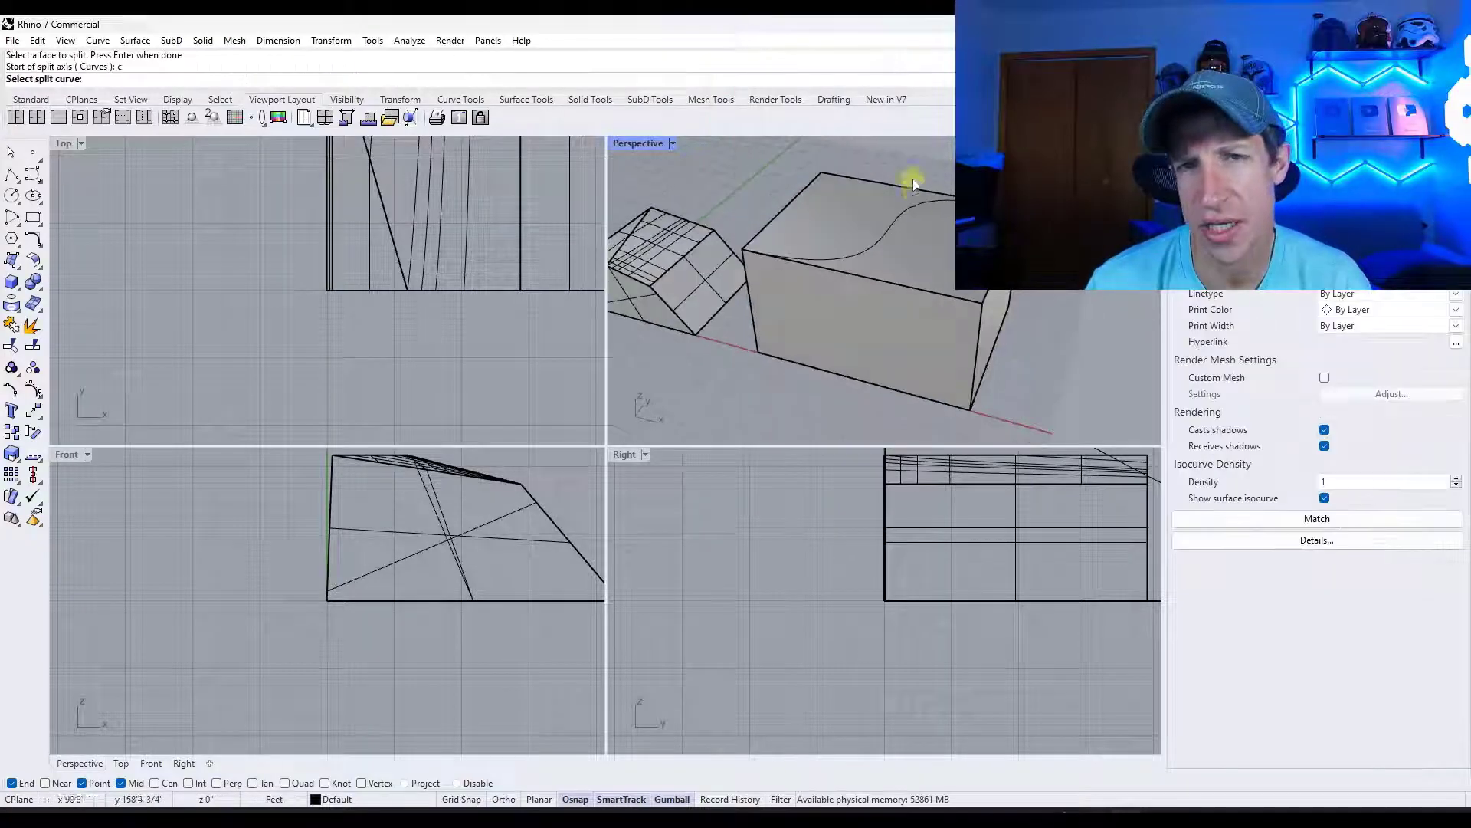
left_click(897, 220)
key("Return")
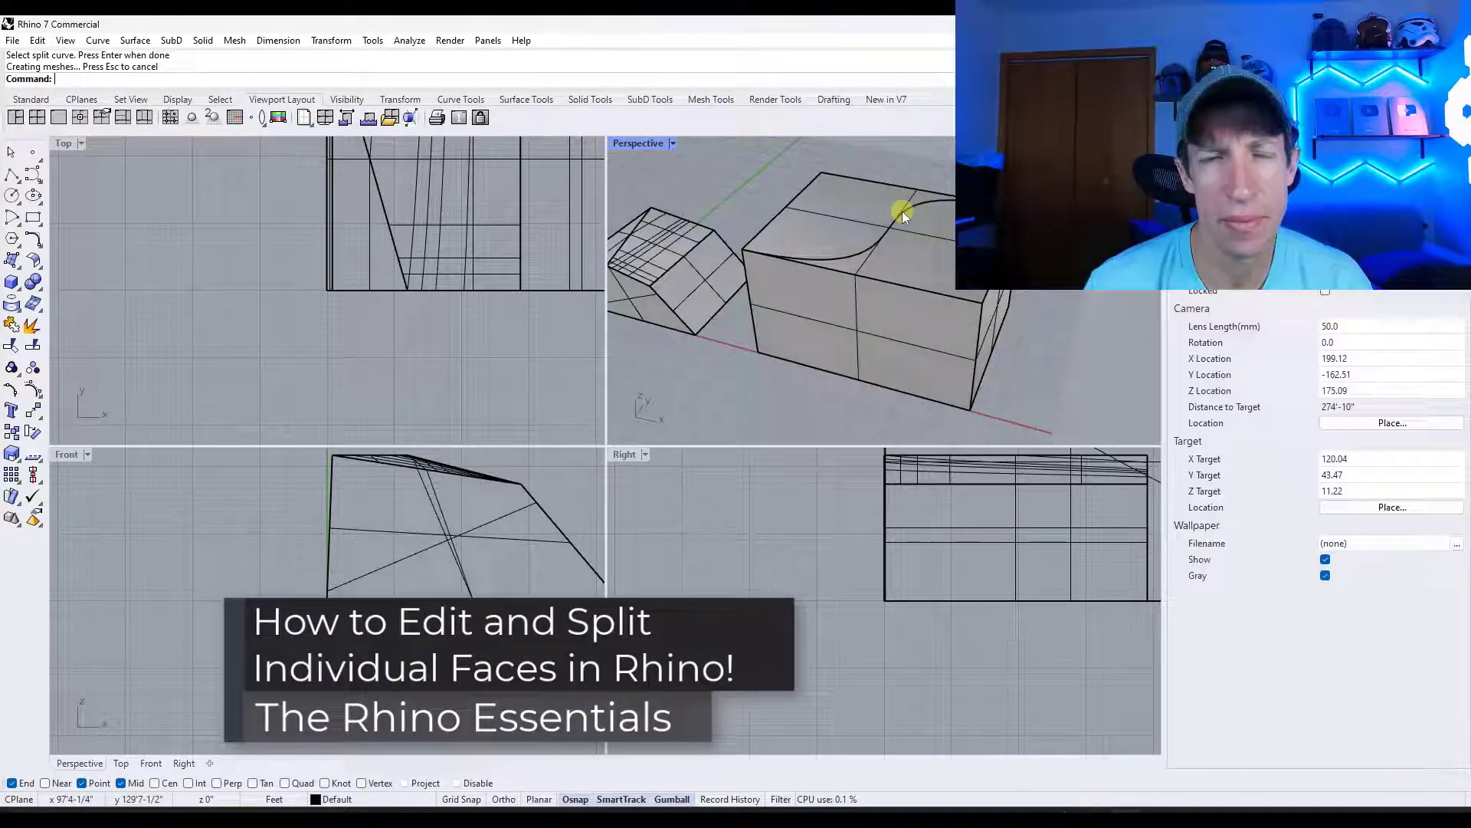
left_click(888, 182, "ctrl+shift")
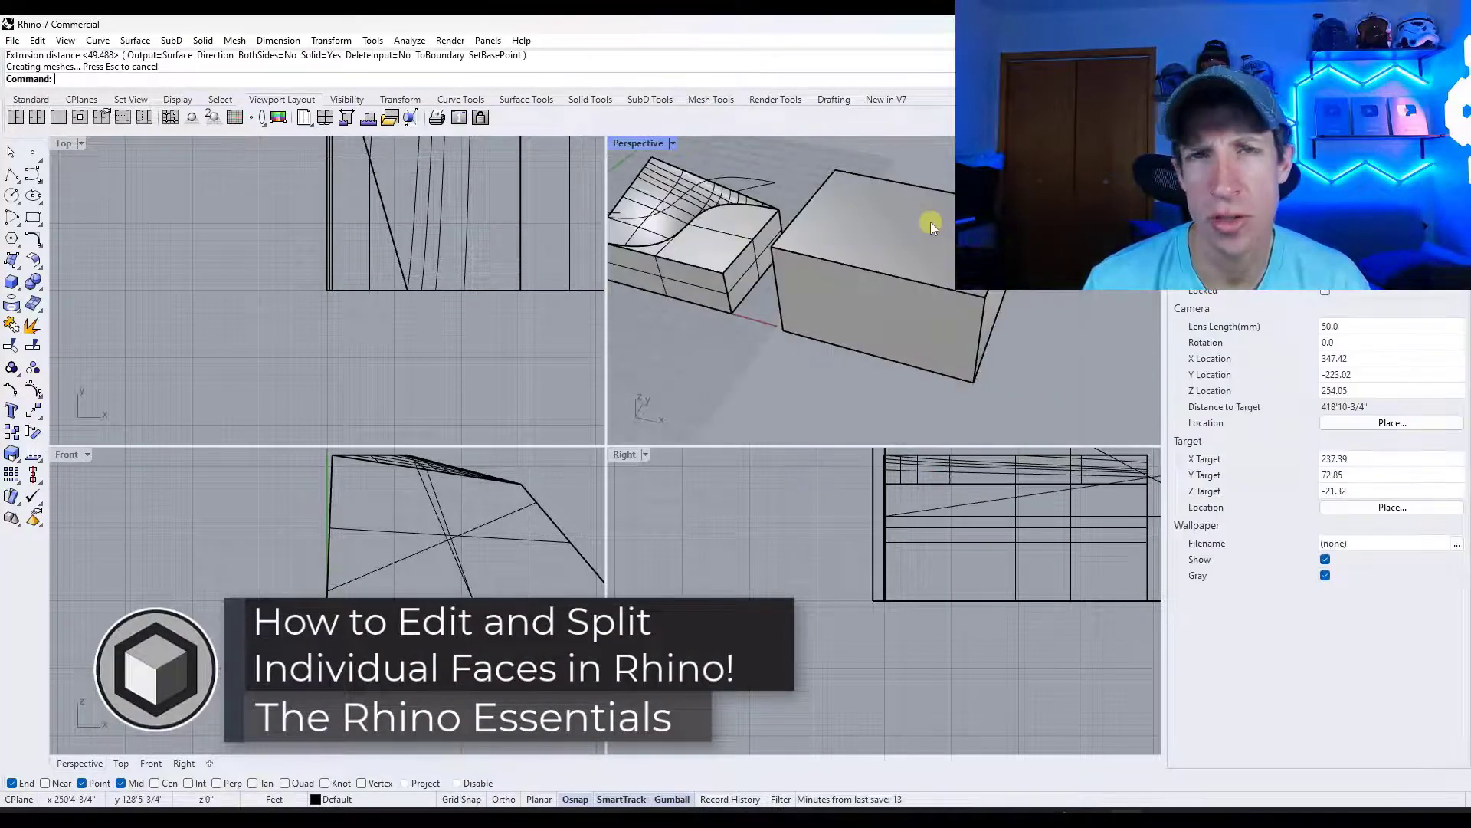
- Split a box top with a circle and pull the circular piece upward into a dome
left_click(895, 223)
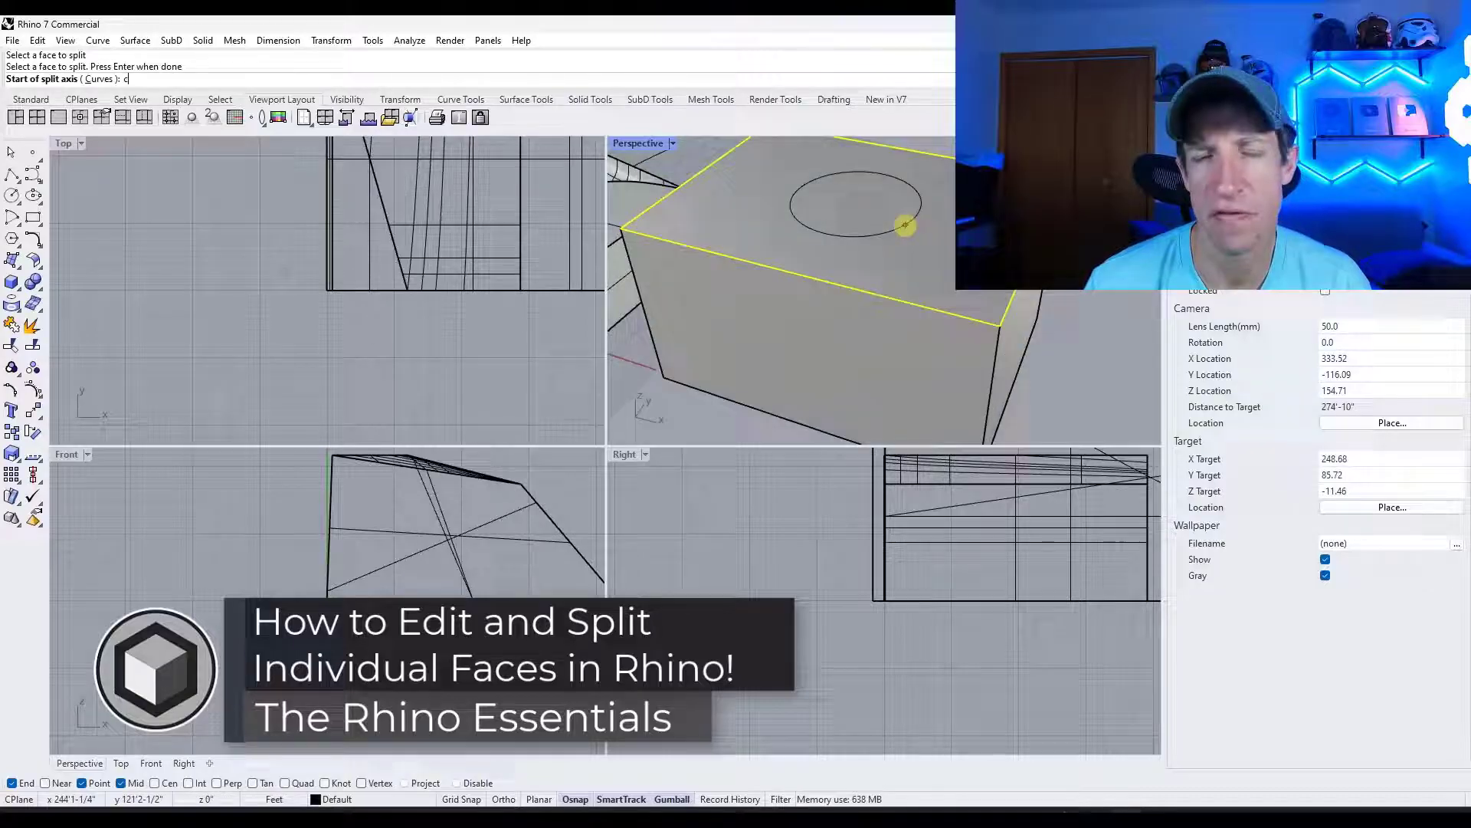
key("Return")
left_click(905, 224)
key("Return")
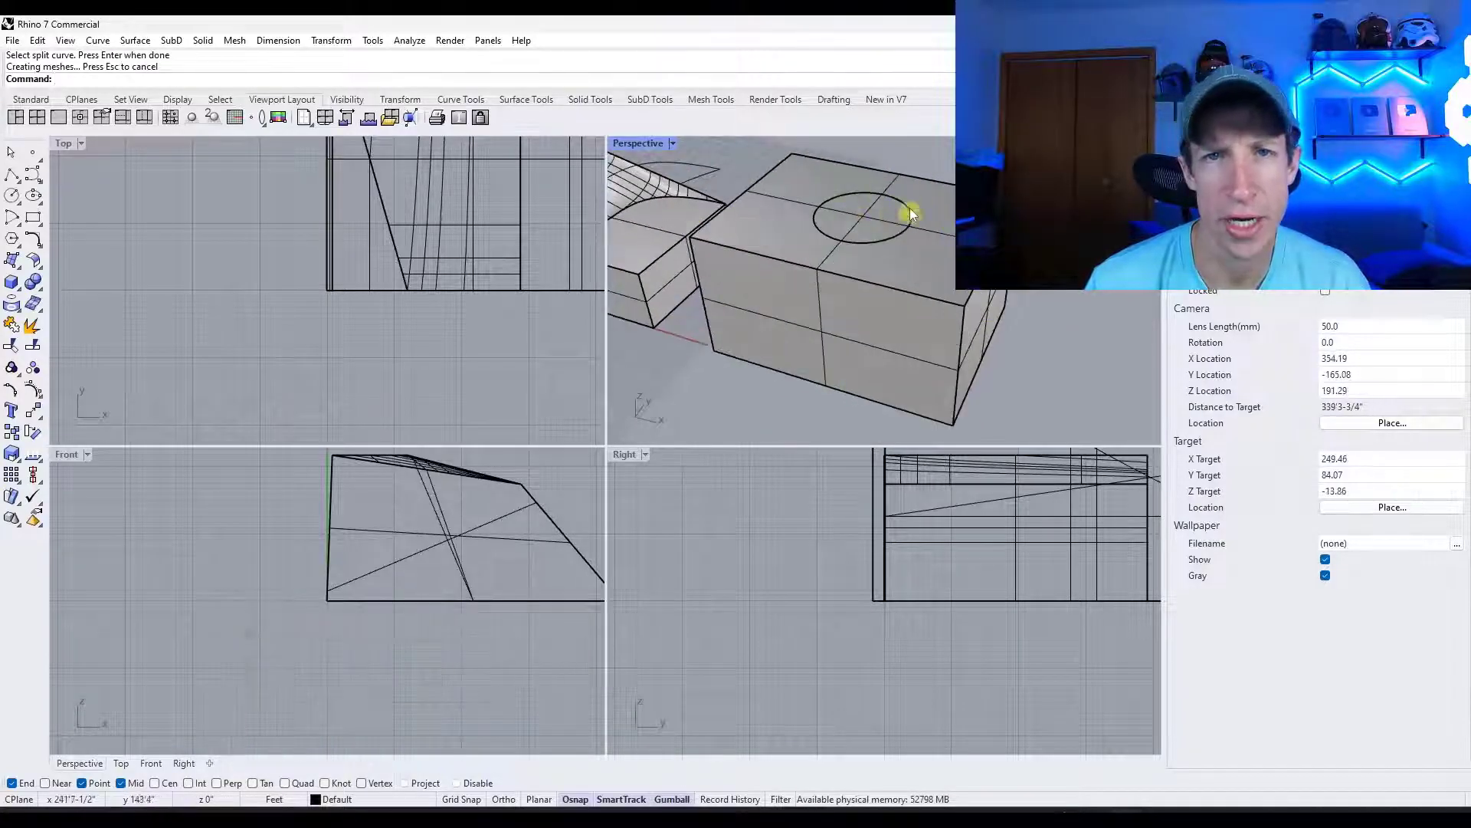
left_click(910, 214, "ctrl+shift")
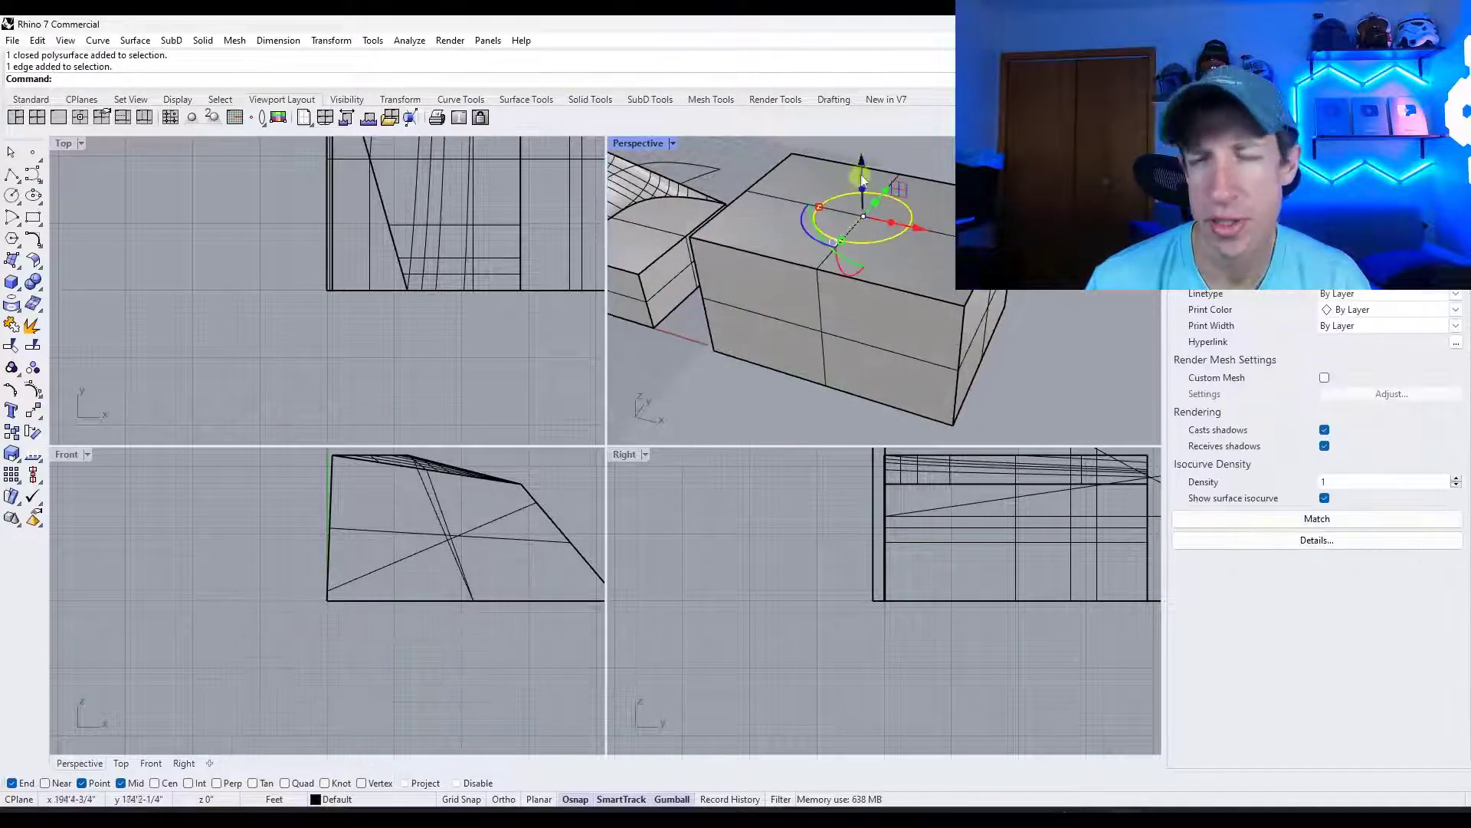
left_click_drag(870, 150, 898, 220)
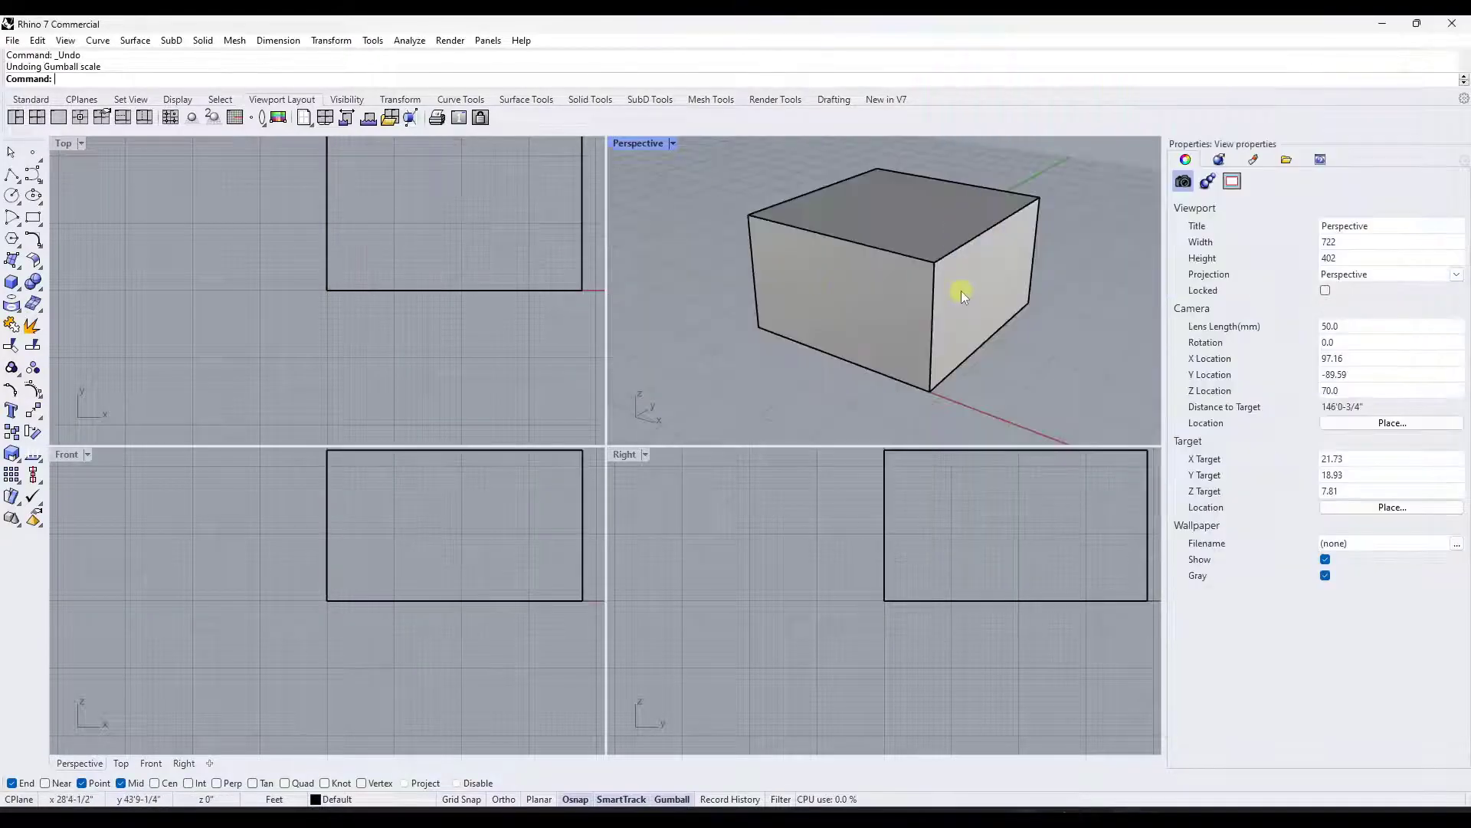
right_click_drag(961, 291, 1029, 218)
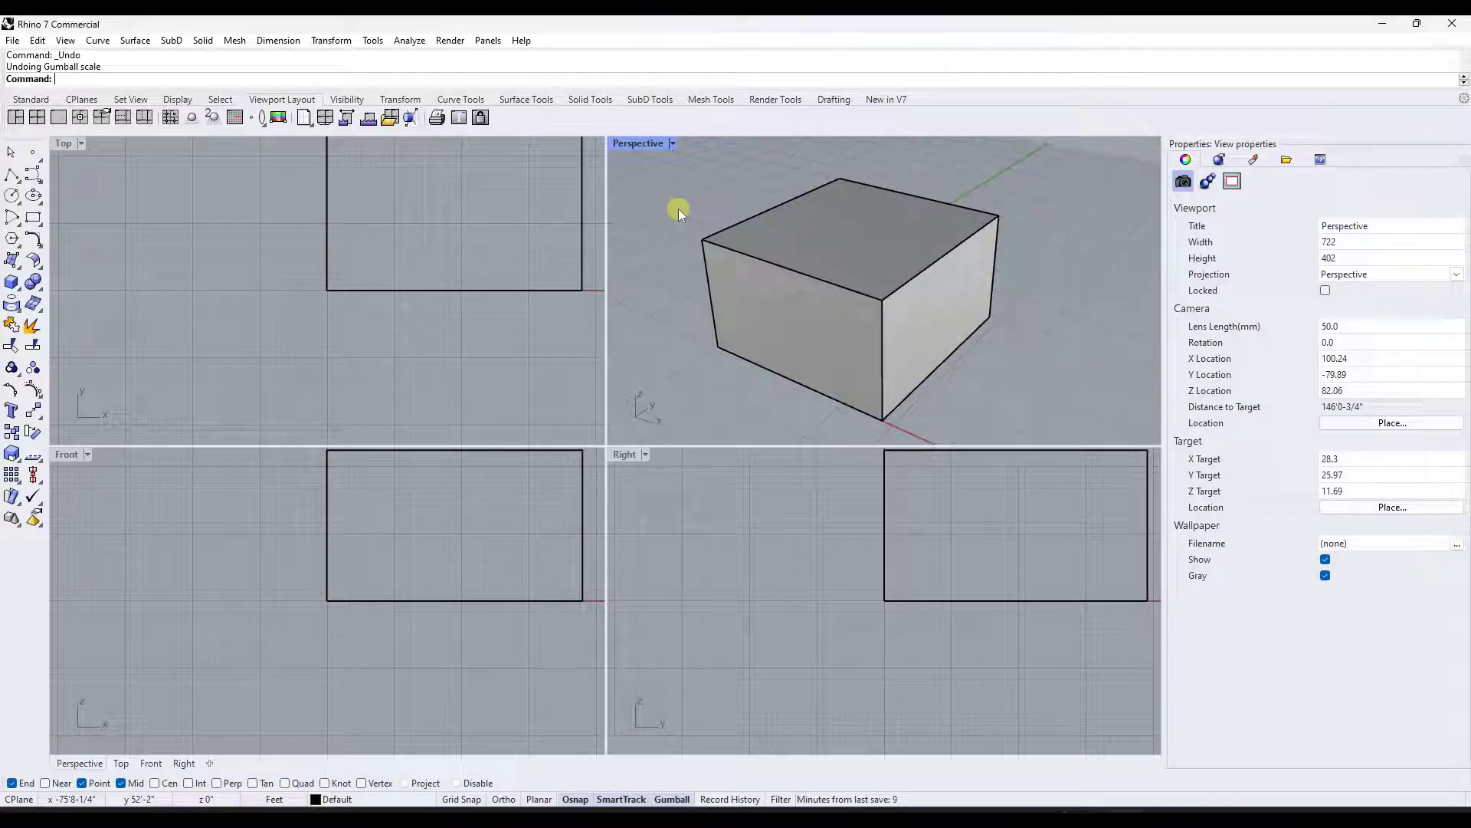
left_click(797, 315)
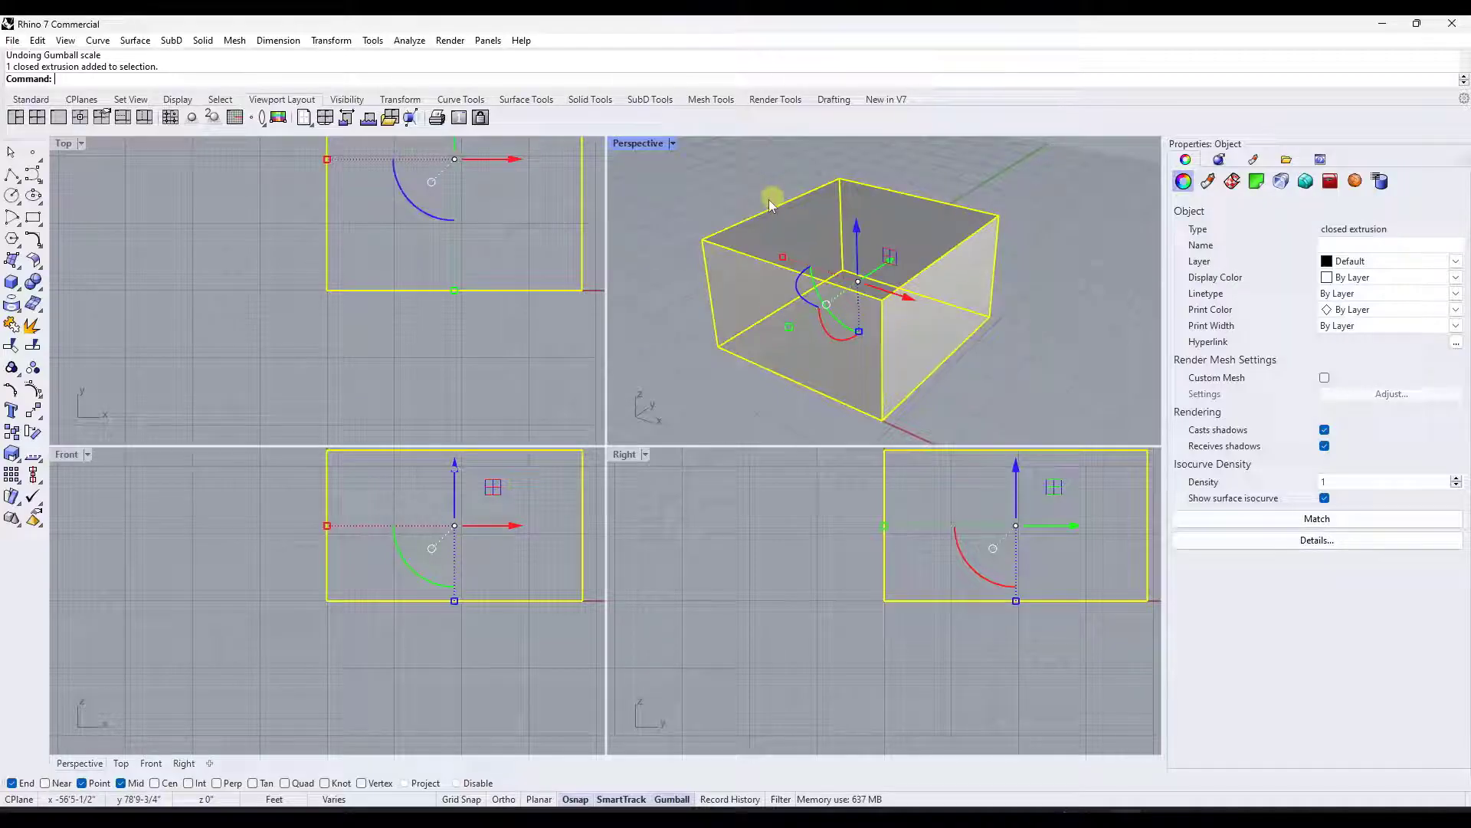
left_click(672, 331)
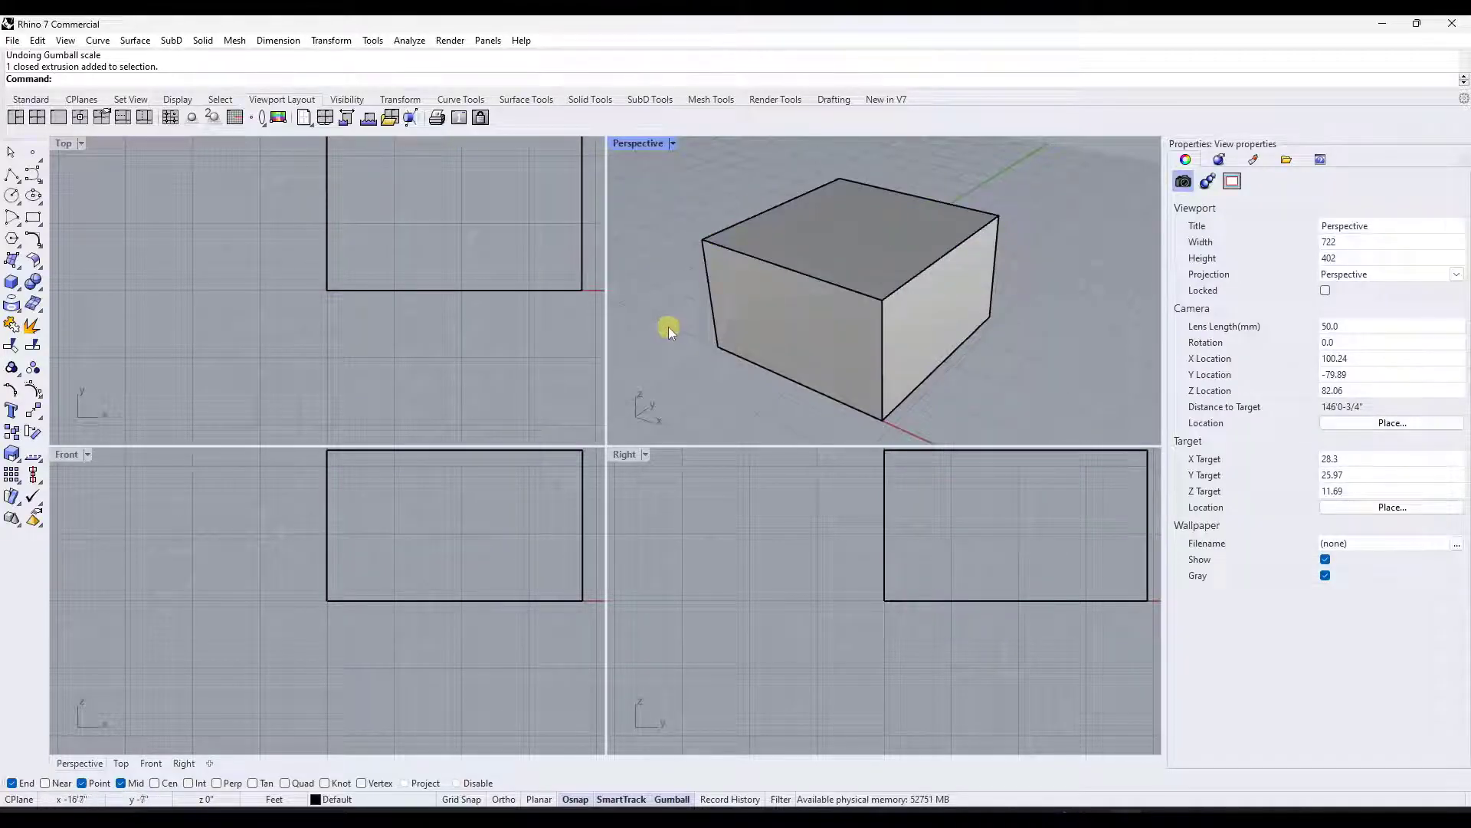
left_click(861, 222)
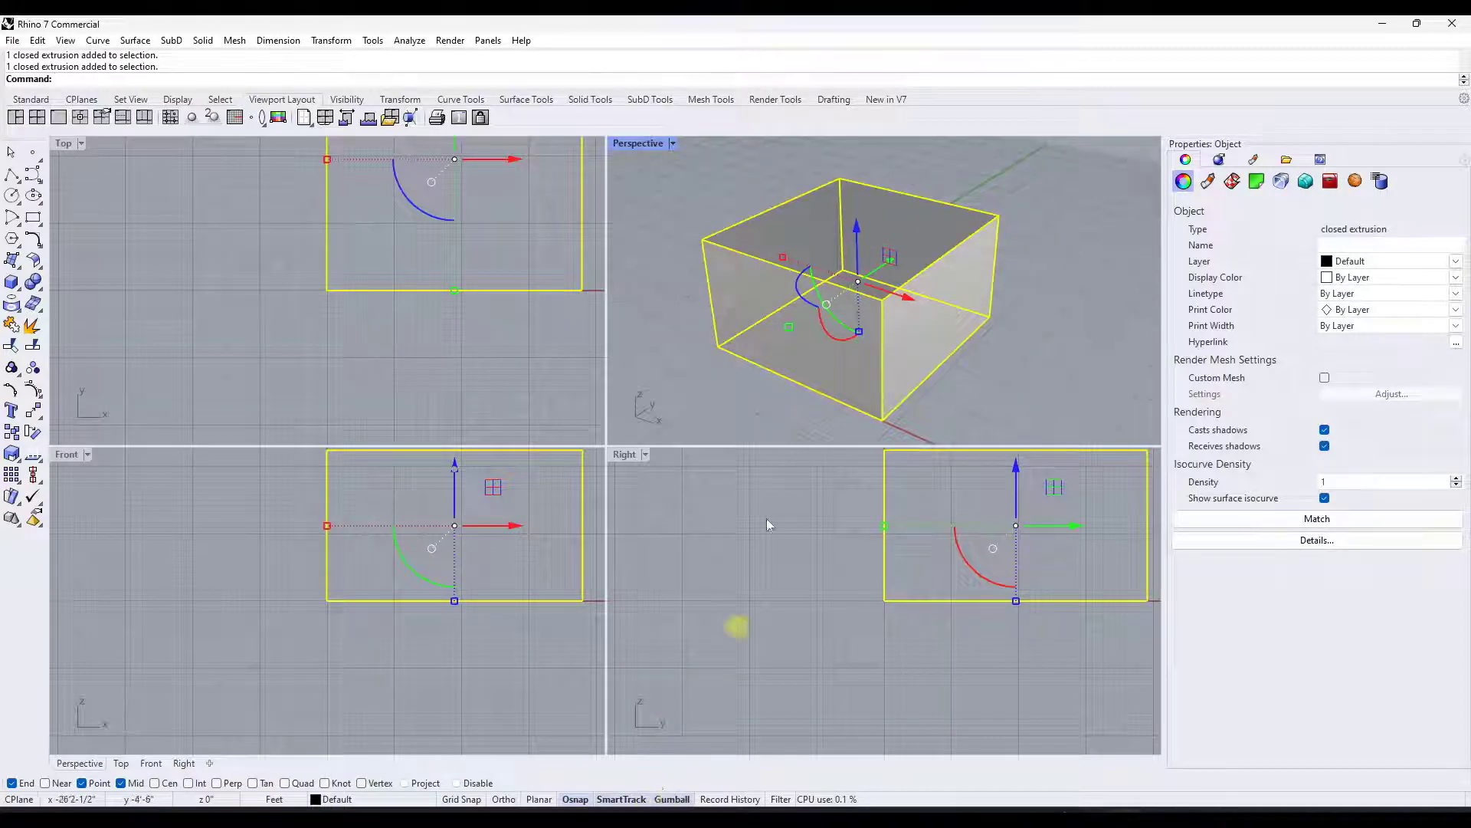
mouse_move(862, 238)
left_mouse_down()
mouse_move(857, 181)
mouse_move(860, 215)
left_mouse_up()
key("ctrl+z")
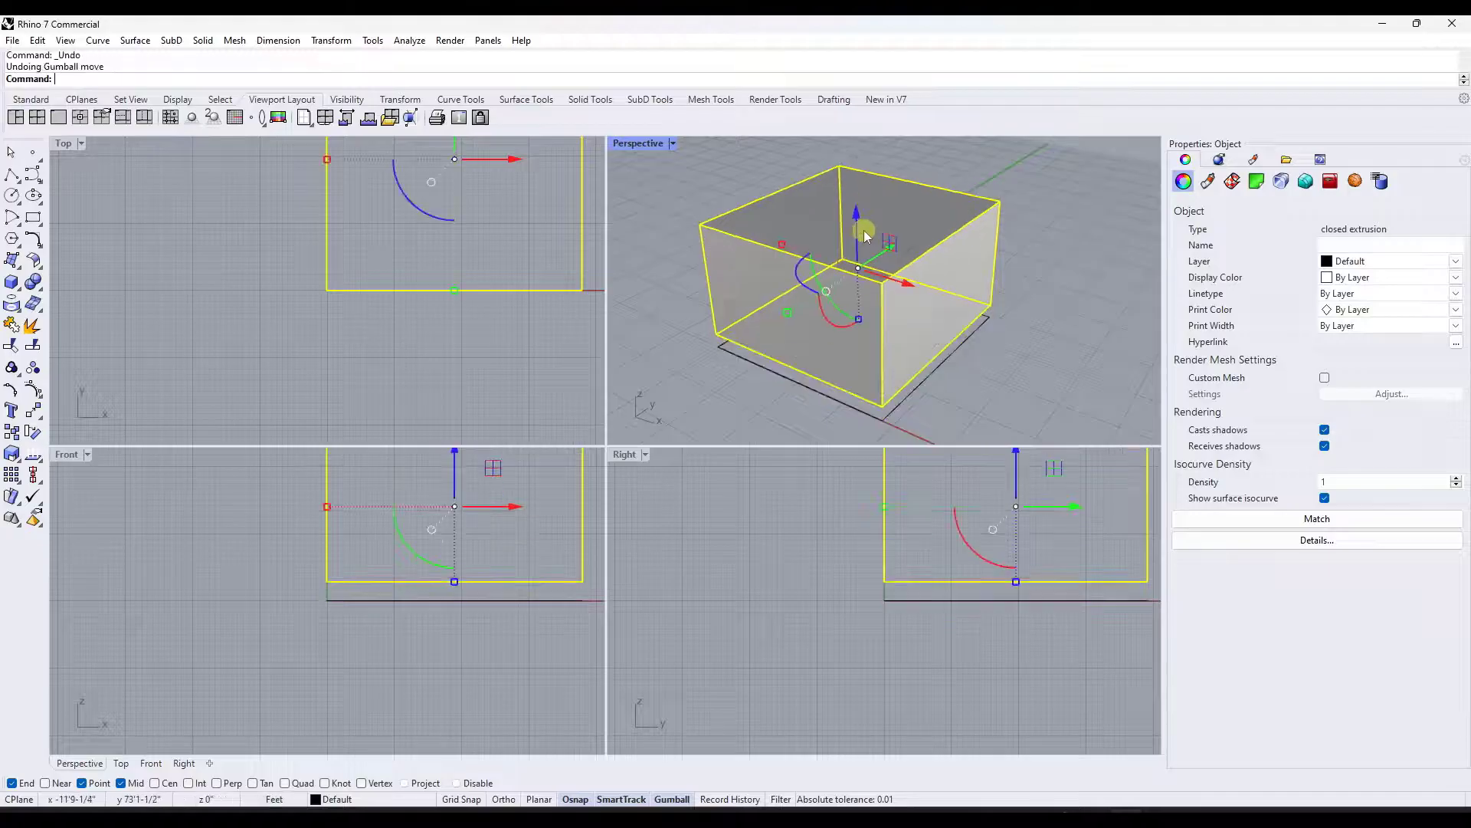
key("ctrl+z")
key("ctrl+z")
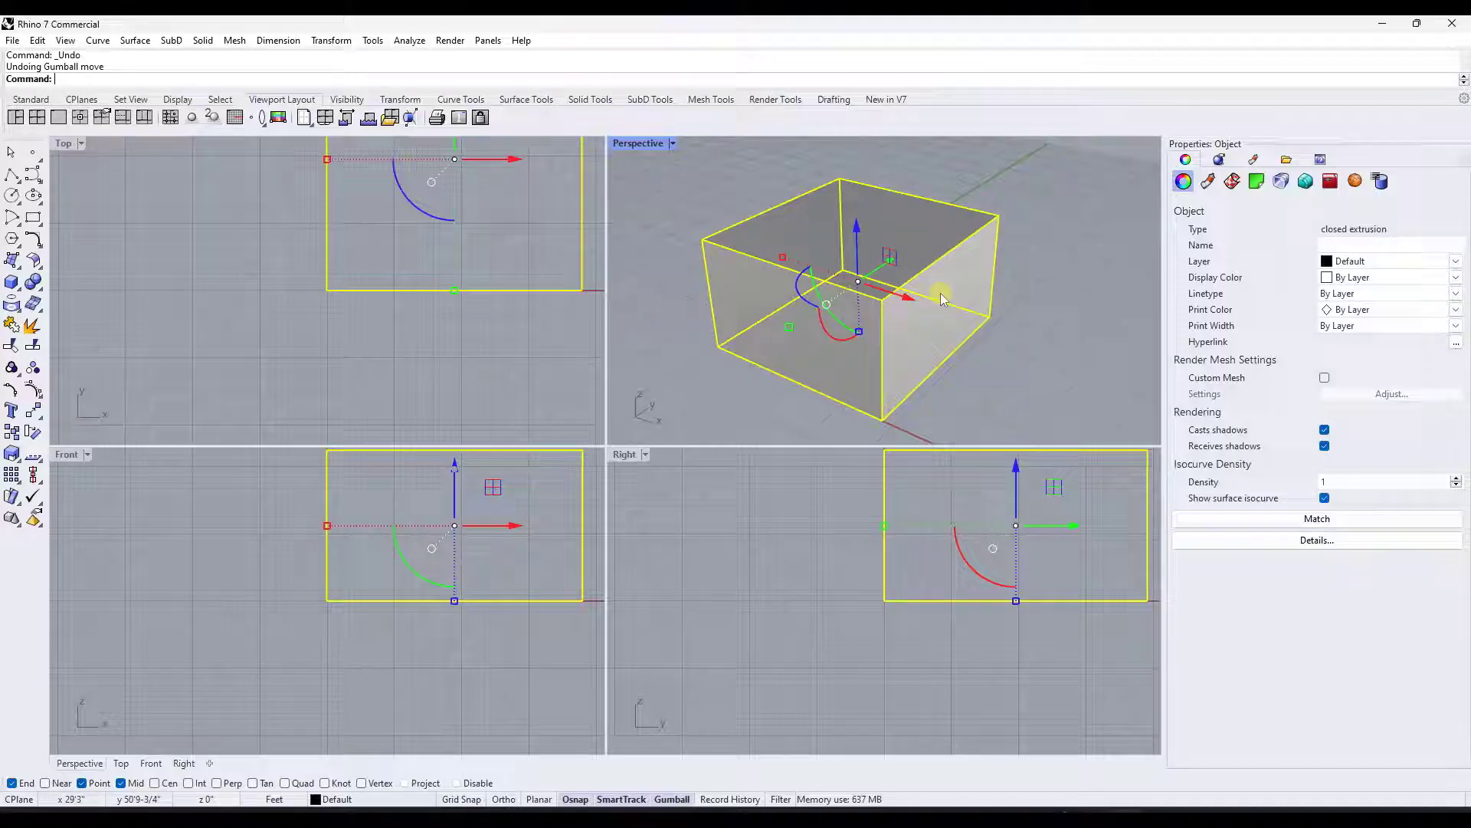
left_click(1047, 264)
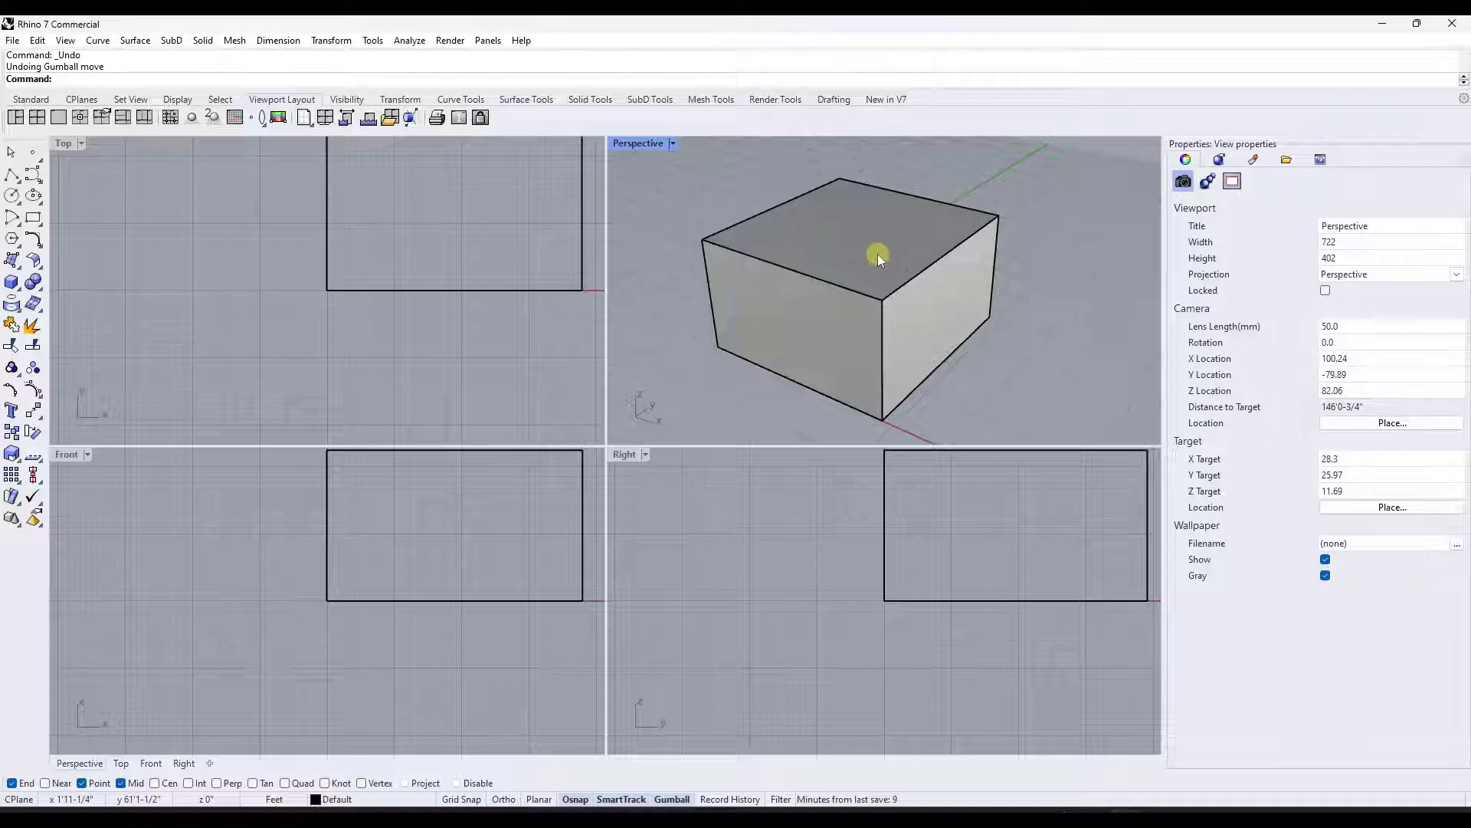
- Pull the box's right face outward with the gumball red arrow to lengthen it
left_click(841, 240)
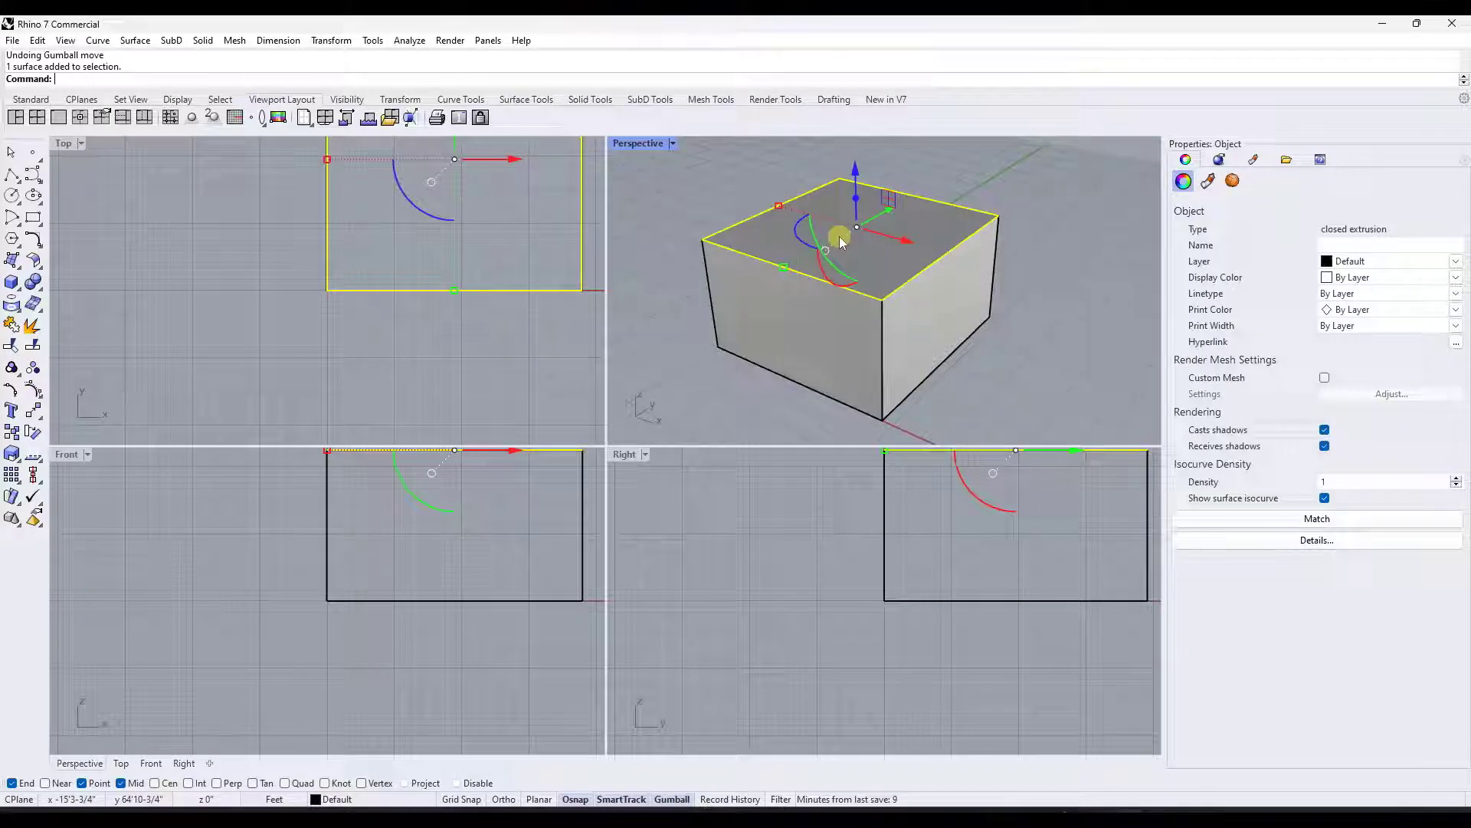
left_click(912, 301, "ctrl+shift")
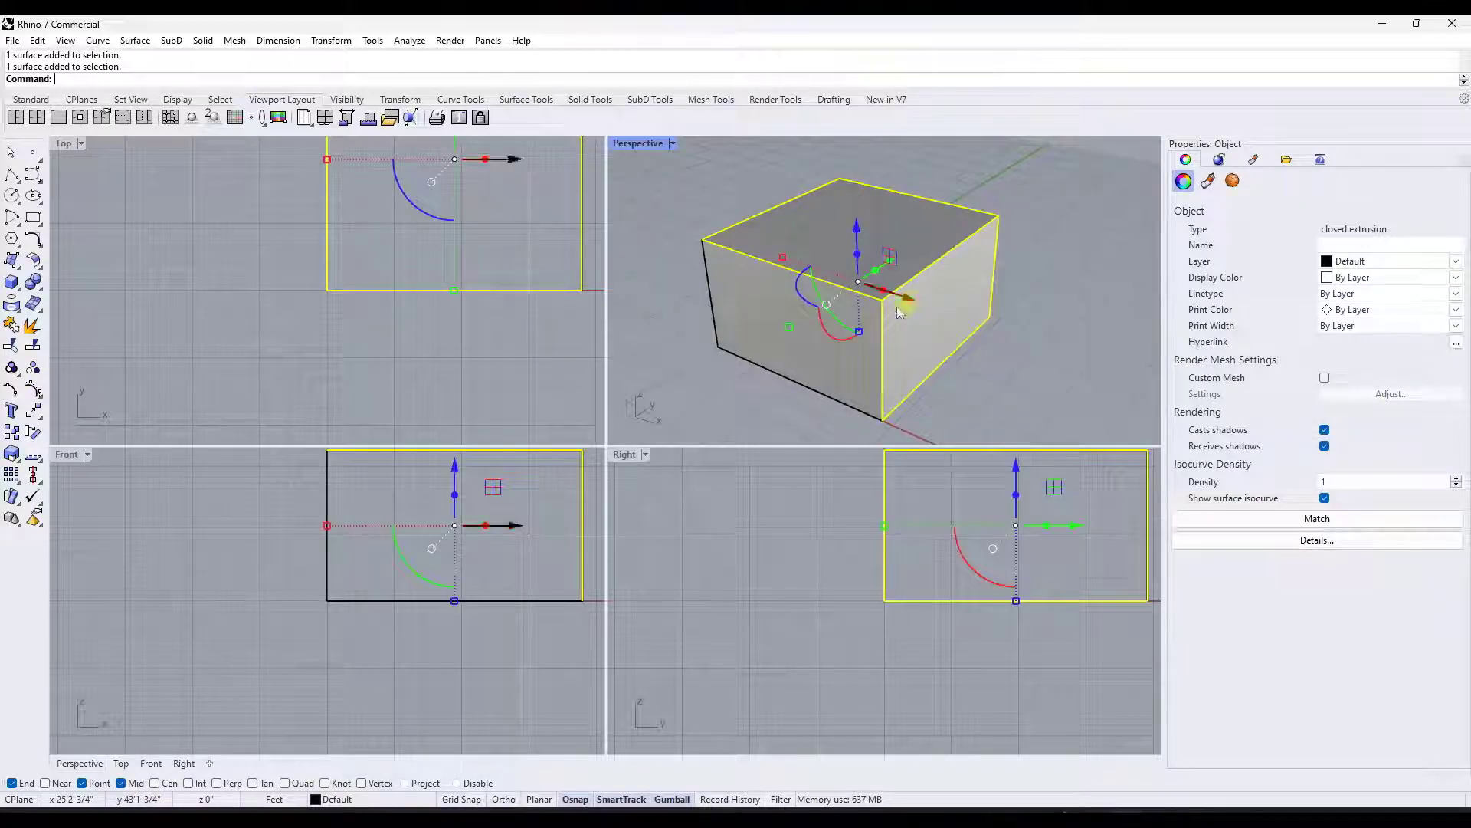
left_click(738, 324, "ctrl+shift")
left_click(1007, 297)
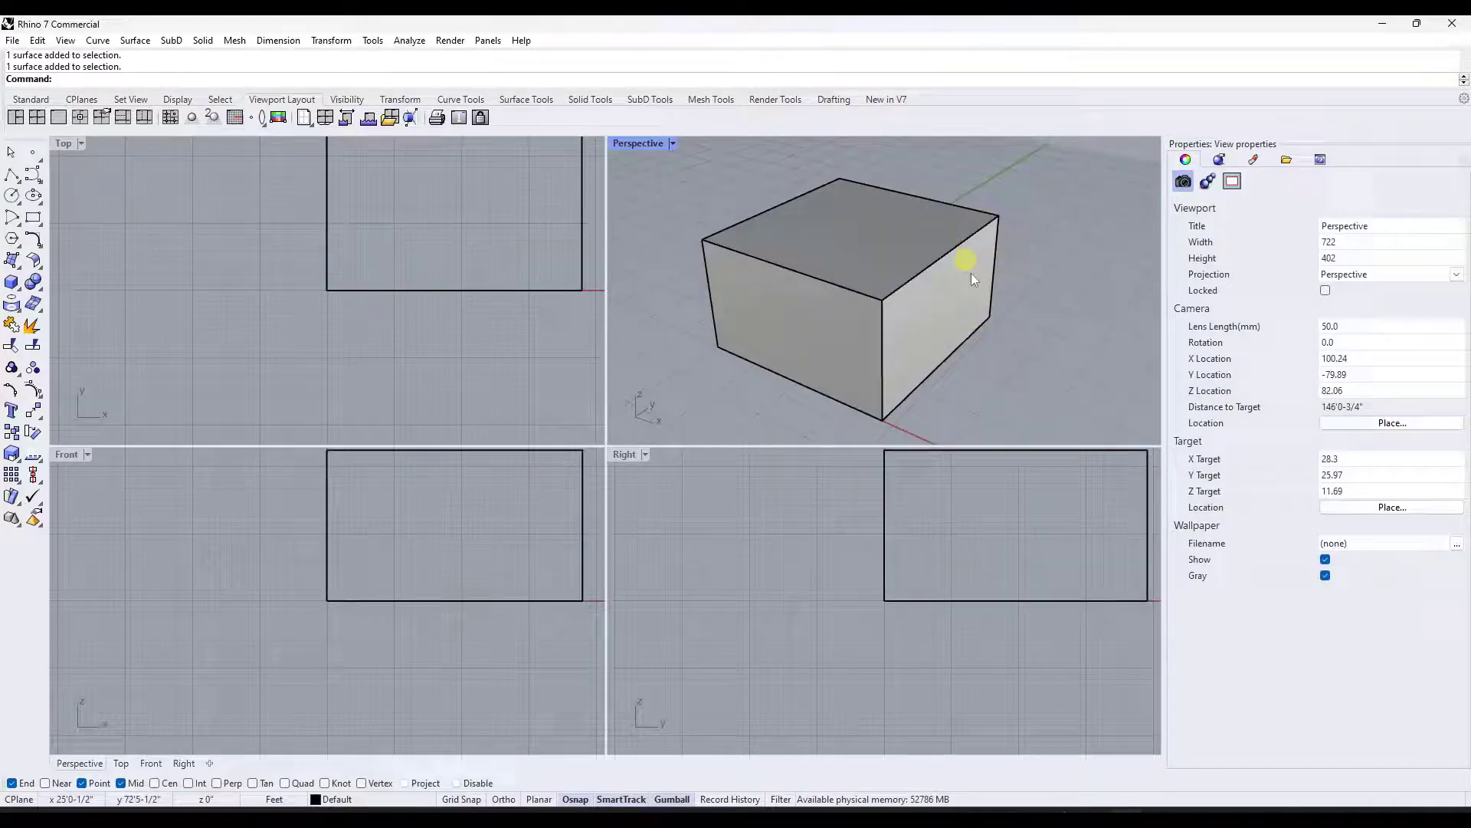
left_click(972, 276, "ctrl+shift")
left_click_drag(997, 328, 1022, 344)
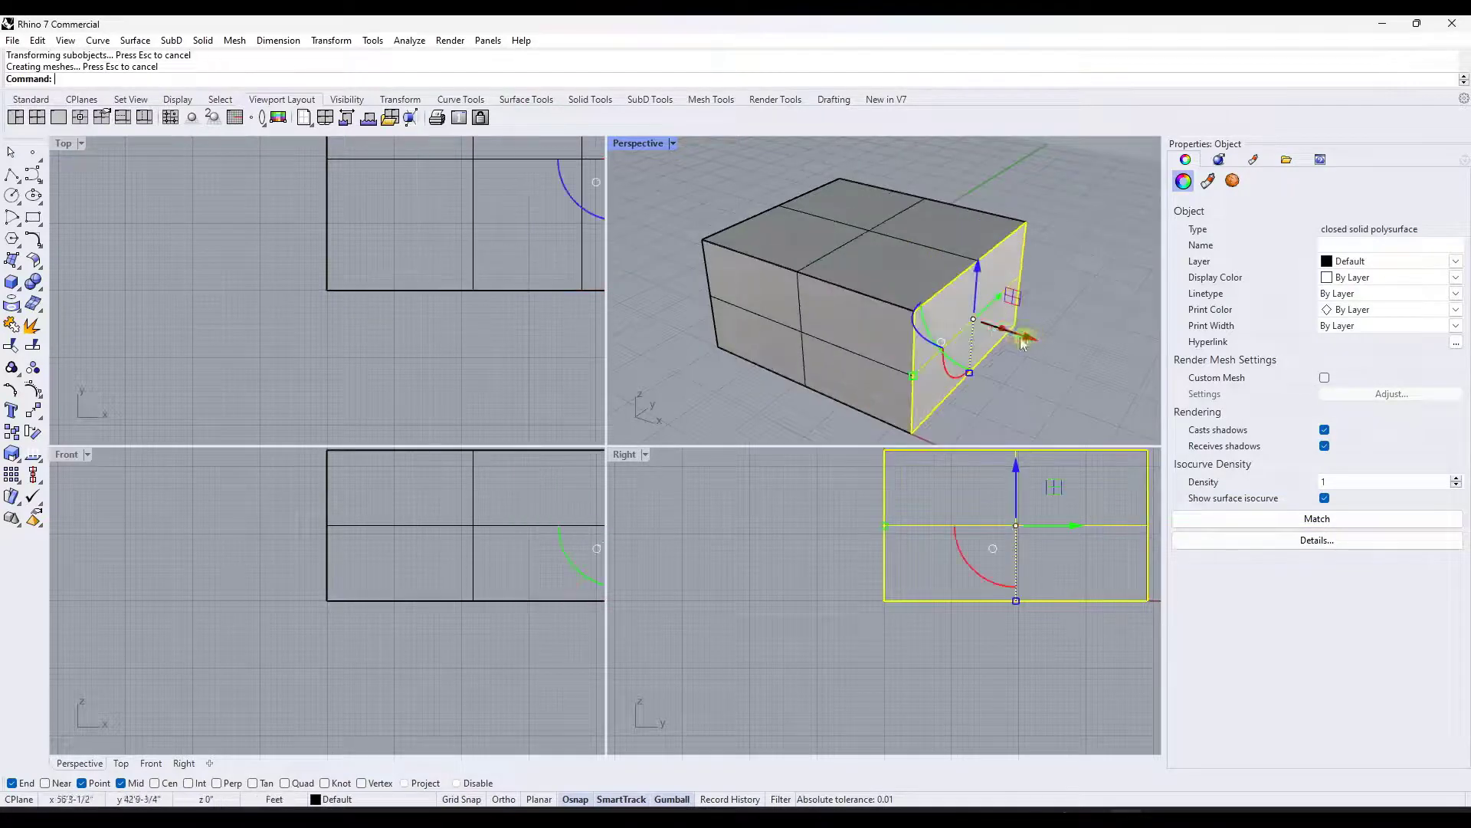
- Drag the top face's blue arrow to change its height, then select the top right edge
left_click(894, 242, "ctrl+shift")
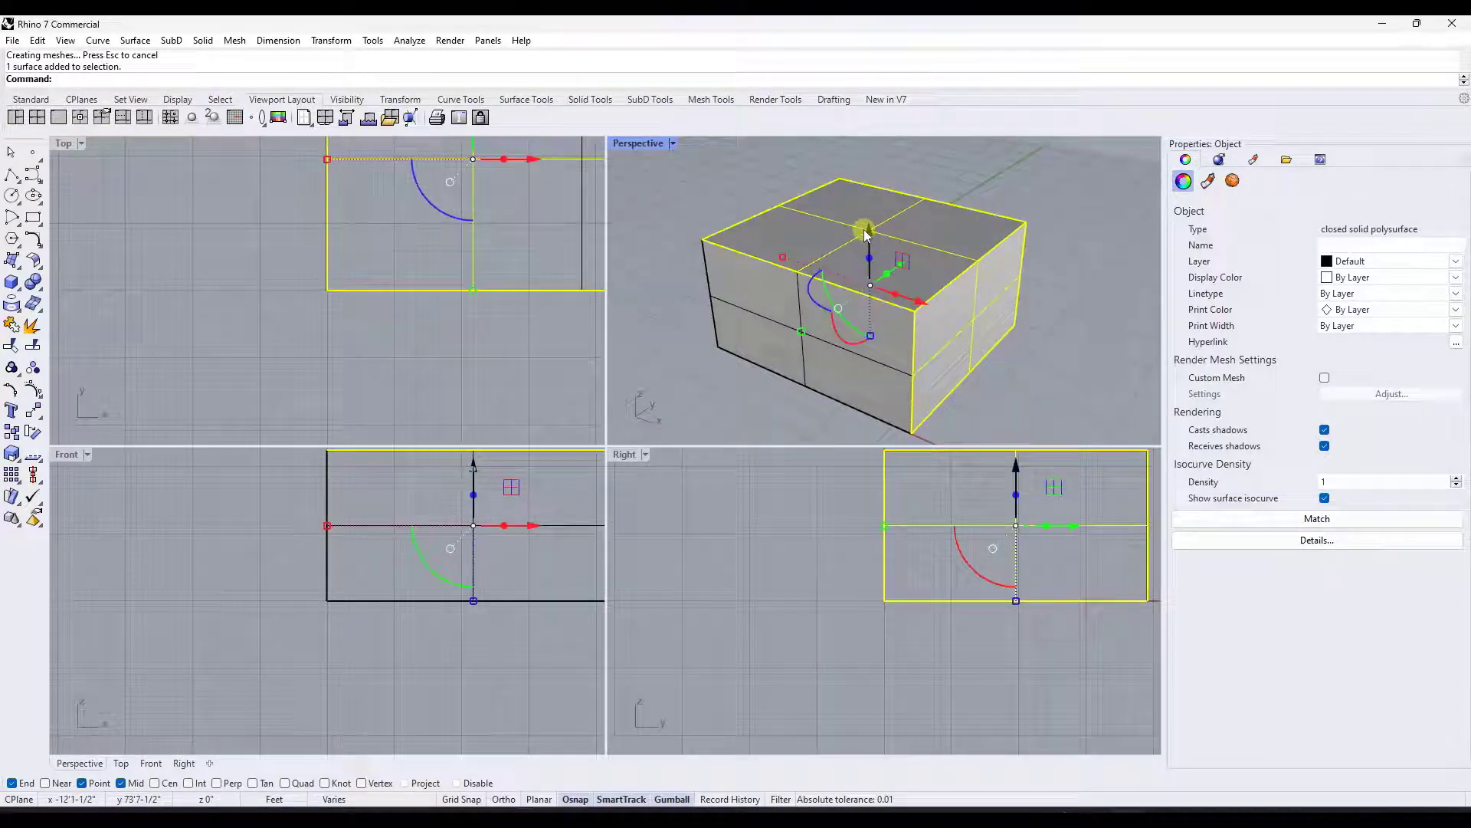
left_click(1065, 196)
left_click(890, 238, "ctrl+shift")
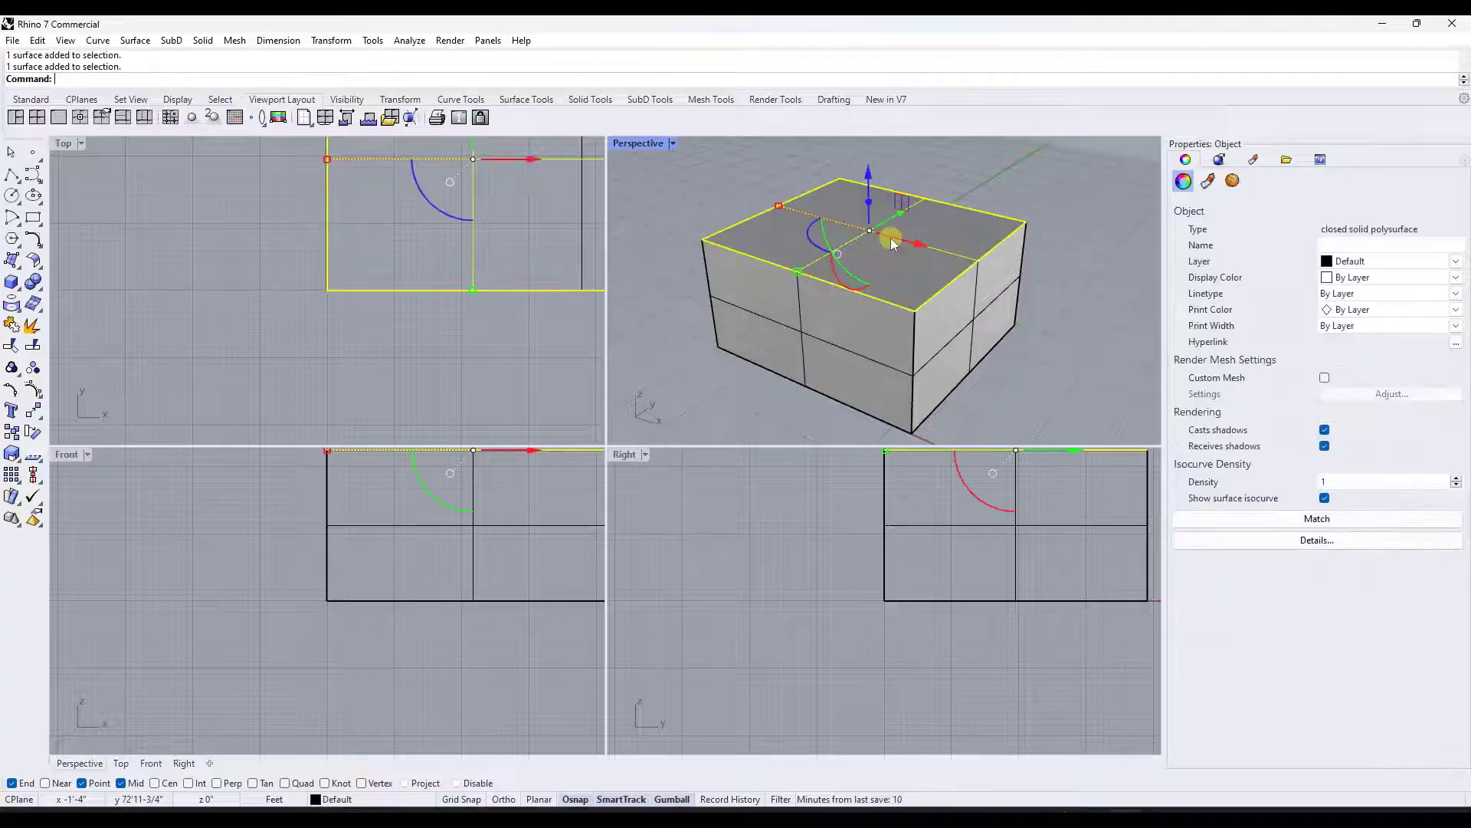
left_click_drag(869, 179, 873, 224)
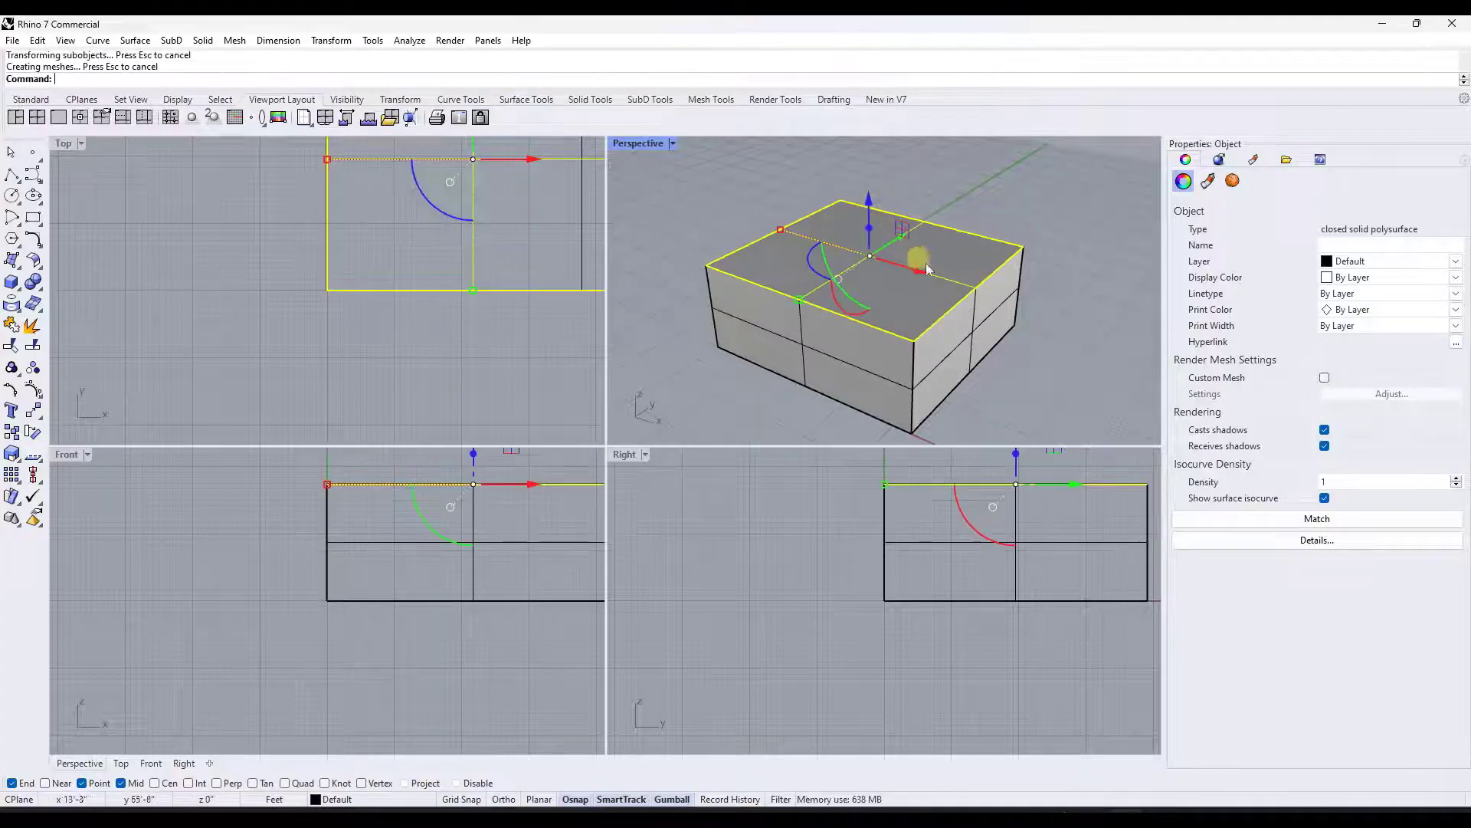
left_click(1070, 275)
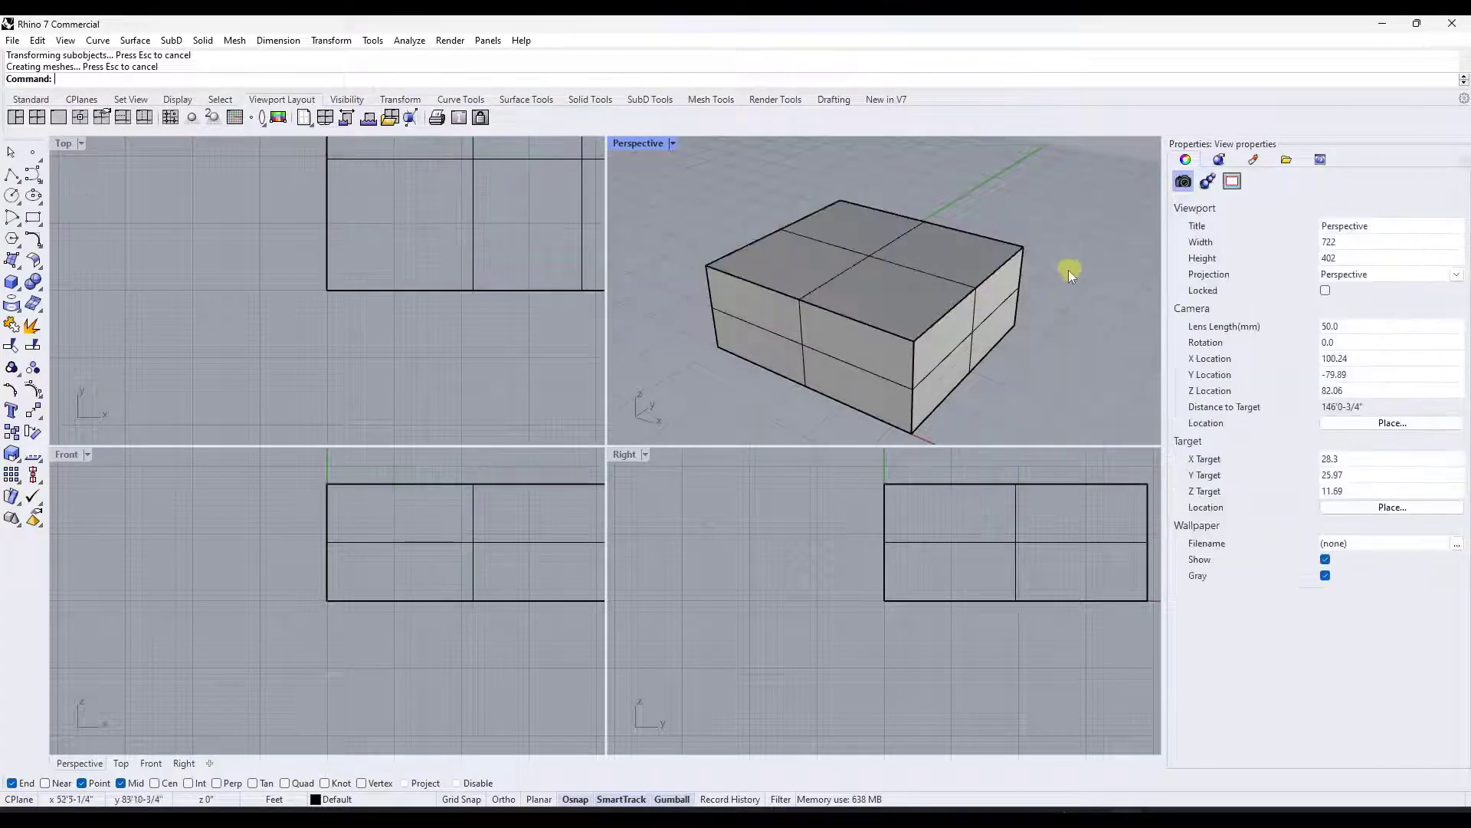
left_click(959, 298, "ctrl+shift")
- Drag the top right edge outward to slant the right end, then view the top and left side
left_click_drag(1024, 305, 1062, 256)
left_click(1048, 219)
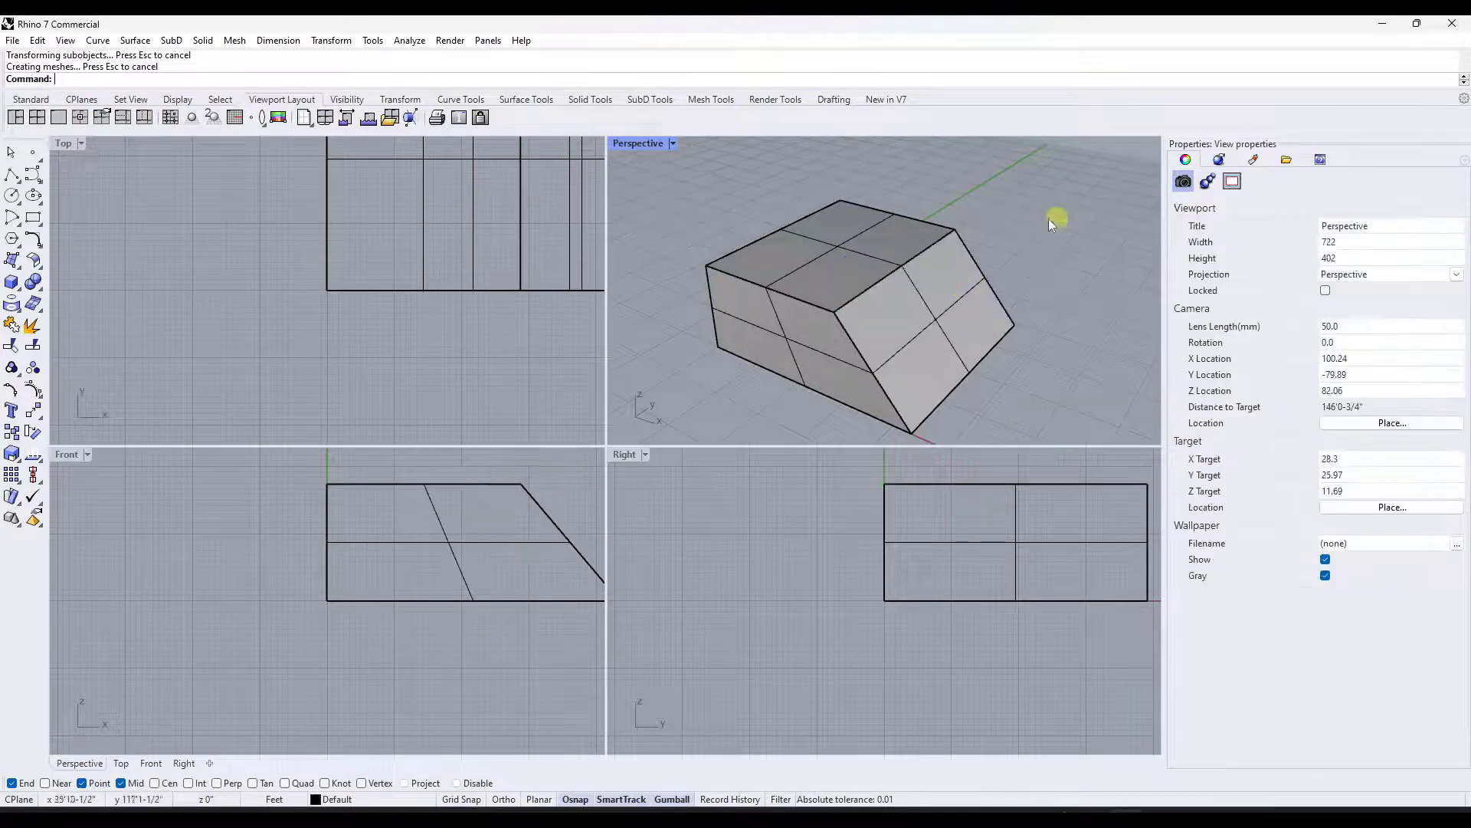
right_click_drag(865, 150, 784, 200, "shift")
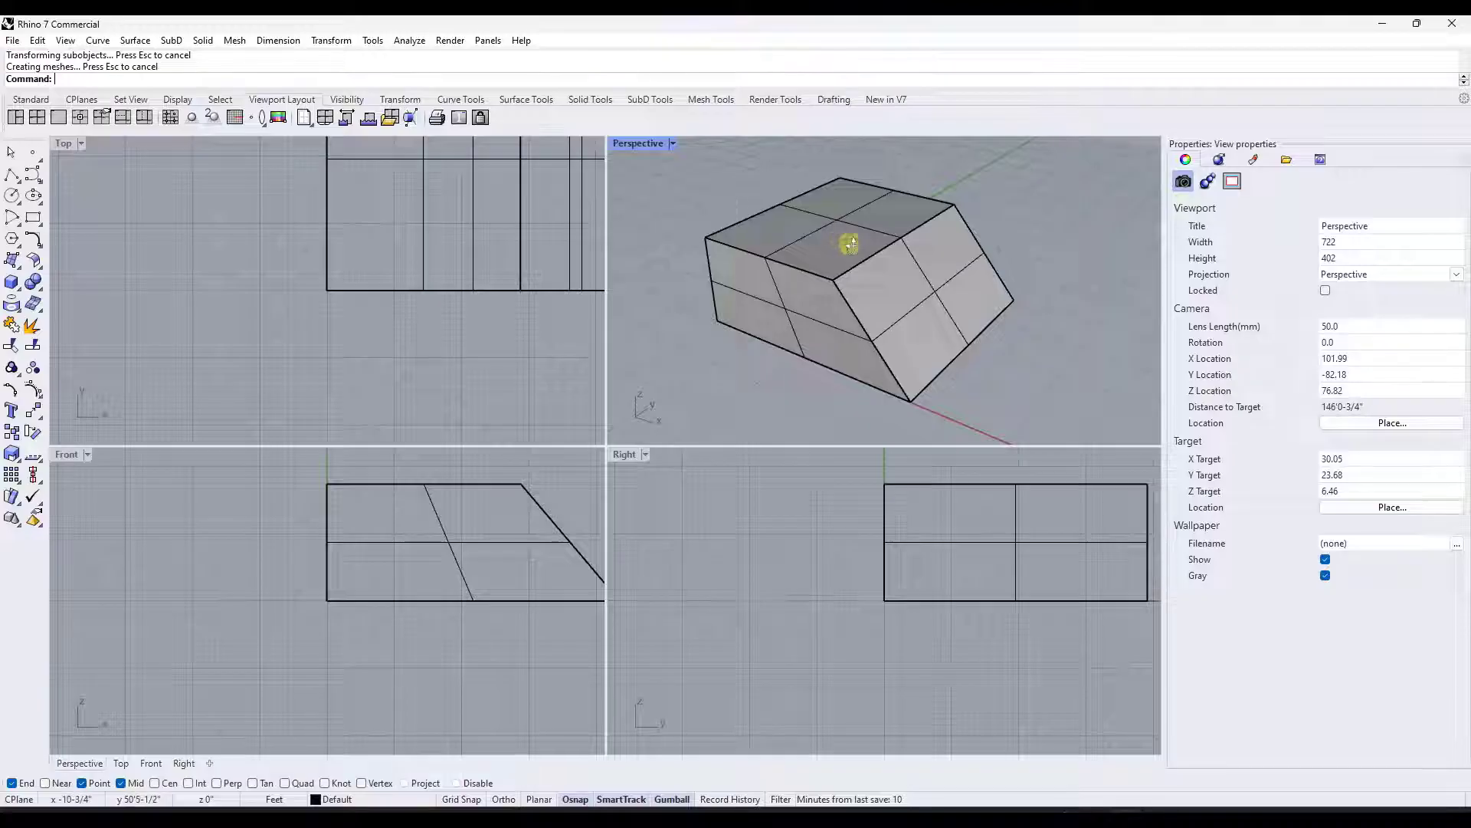
right_click_drag(849, 244, 805, 270)
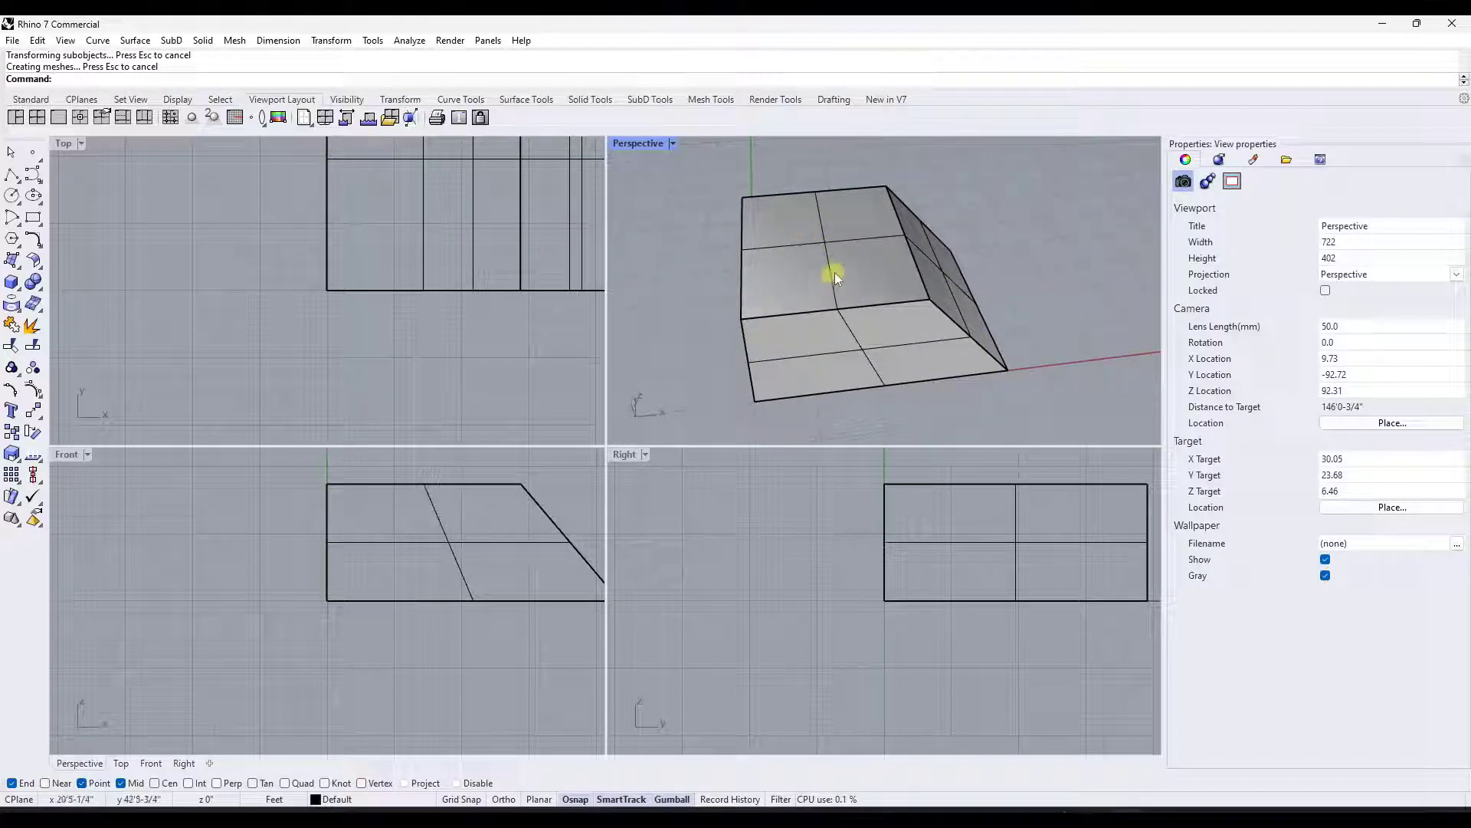
right_click_drag(834, 276, 913, 228)
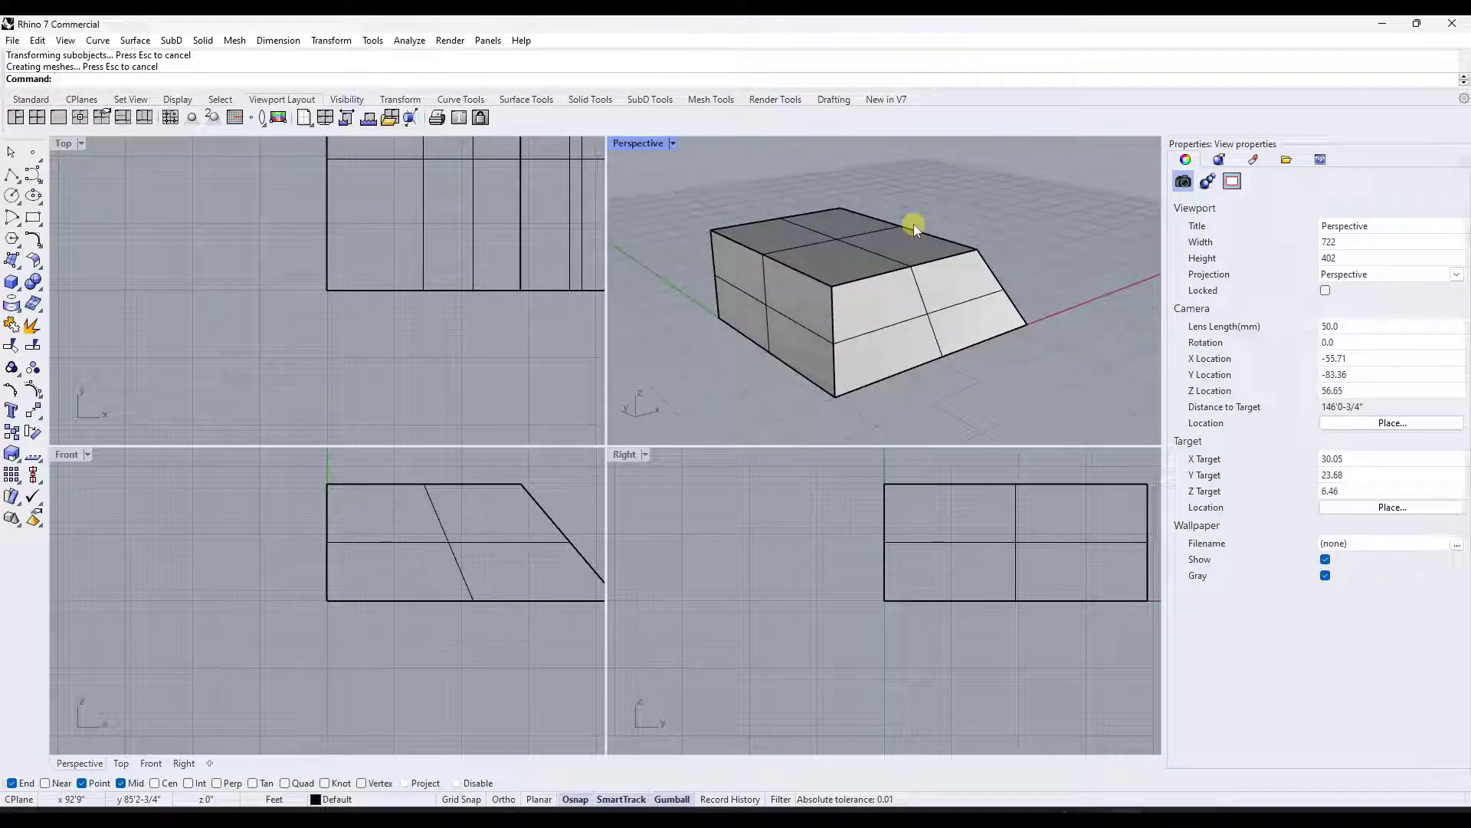
- Run Split and cancel it, then enter SplitFace at the command line
right_click(914, 227)
right_click_drag(844, 296, 864, 289)
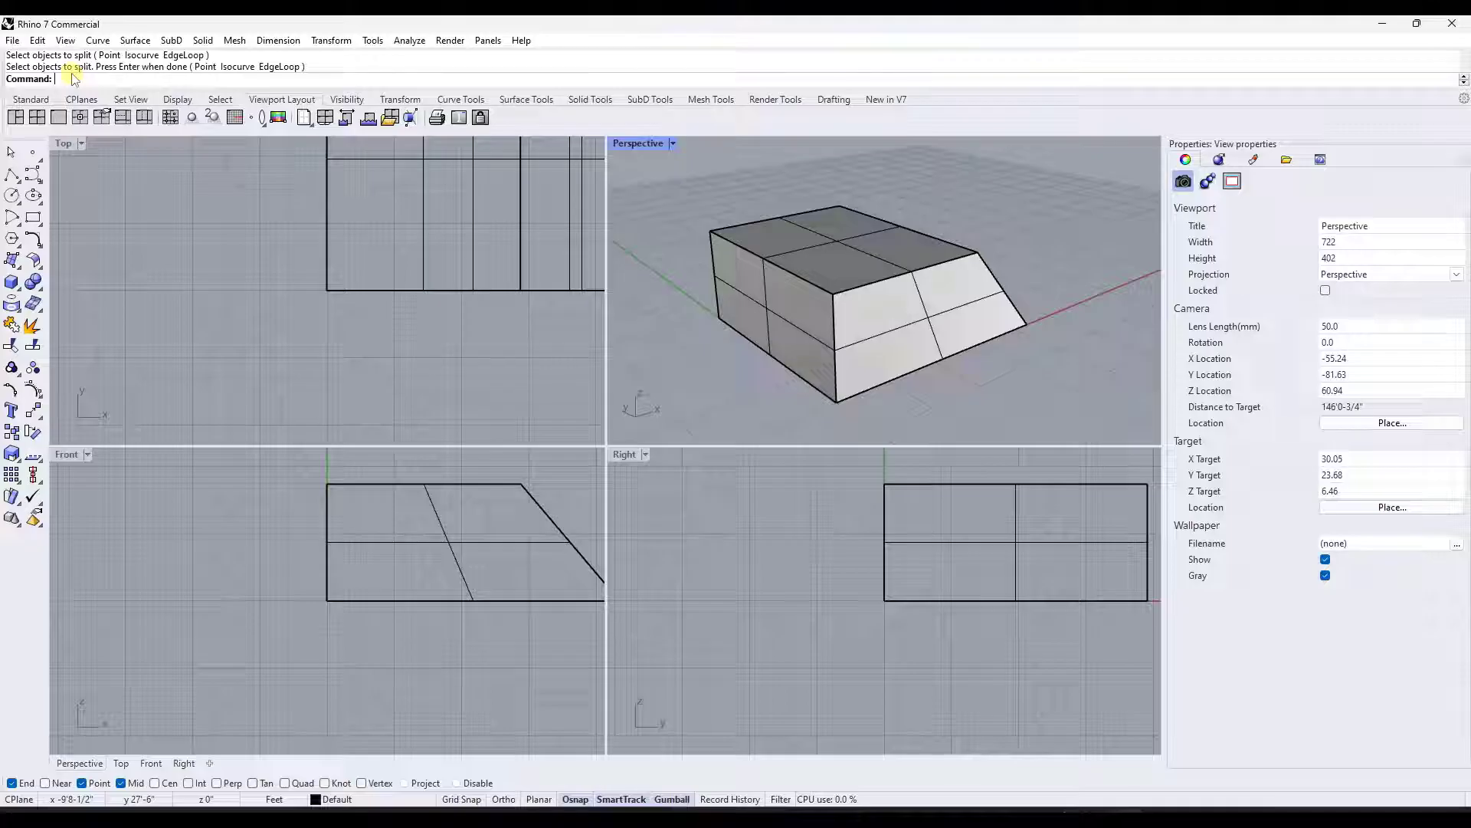
type("sp")
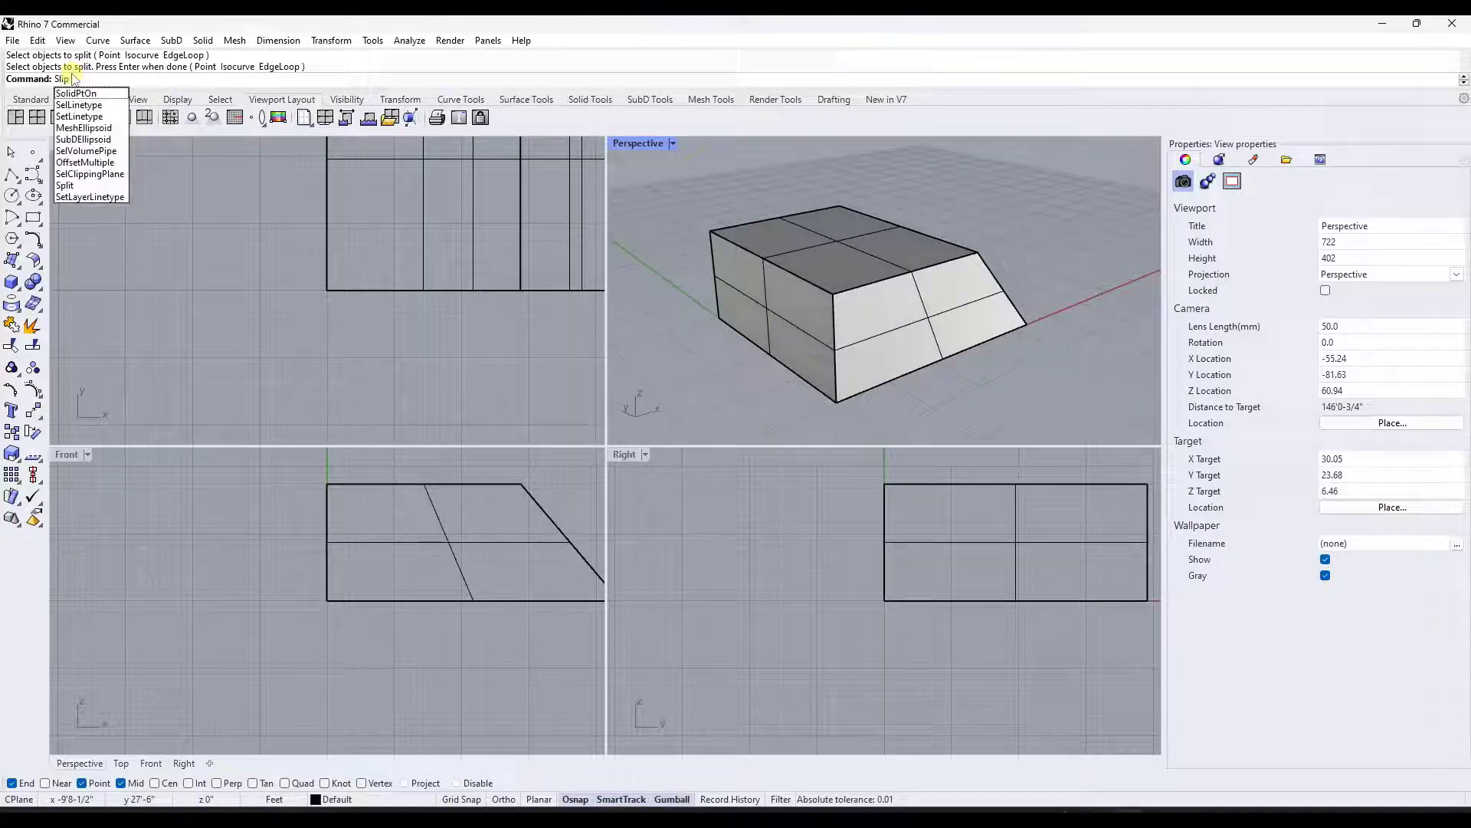
type("lit")
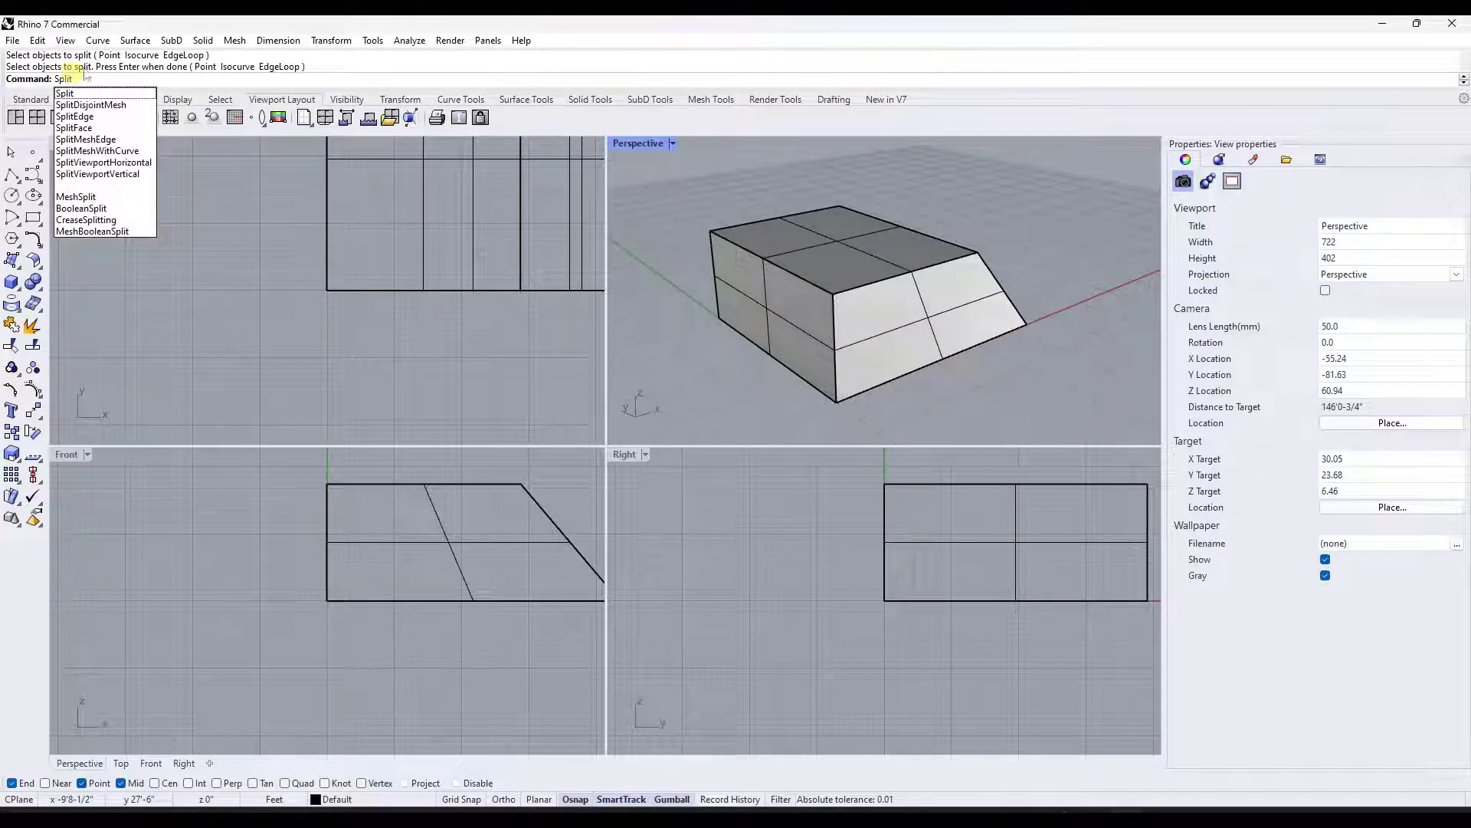
key("Return")
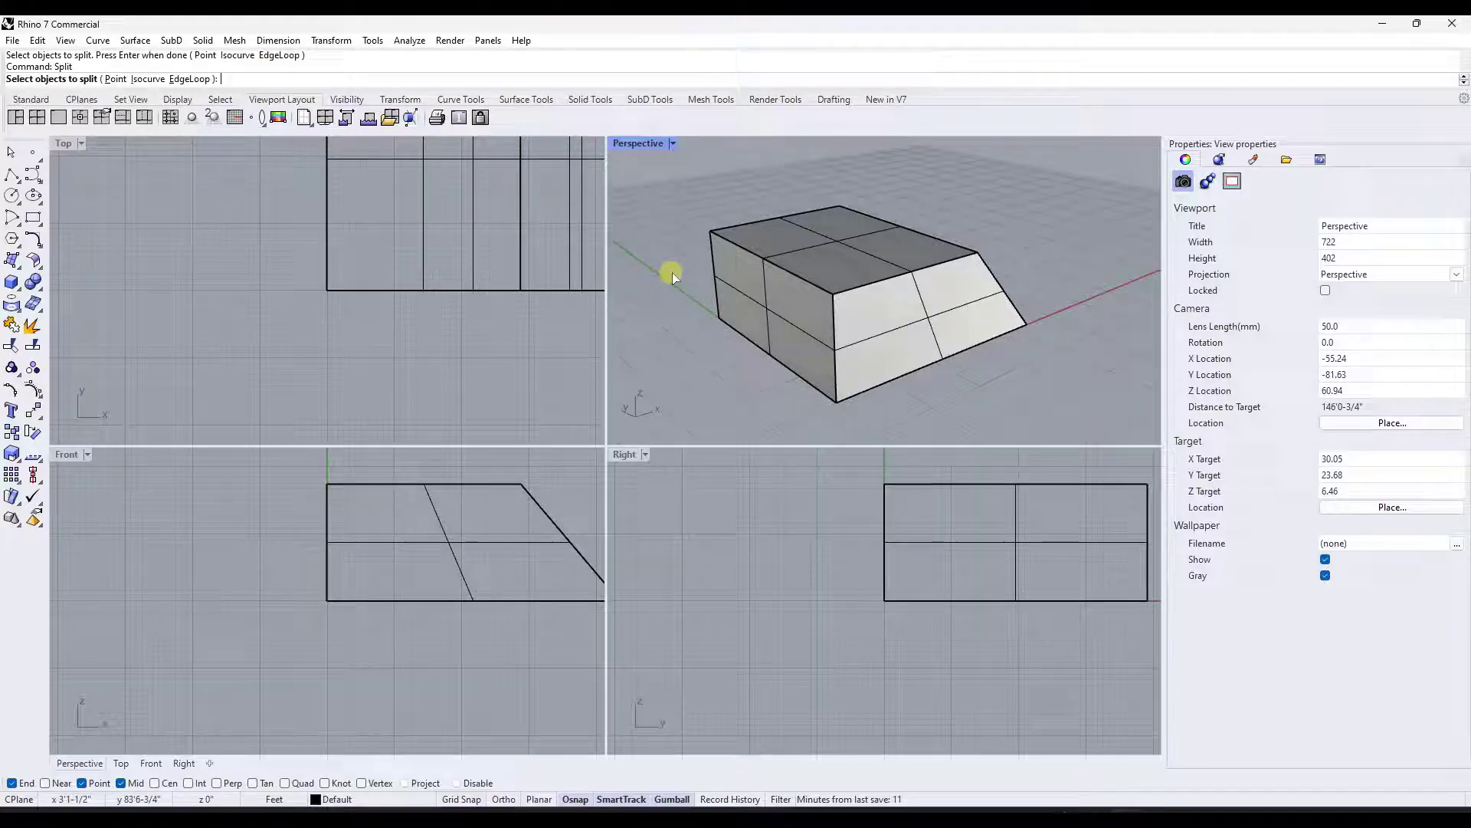
right_click_drag(847, 278, 852, 277)
right_click(854, 270)
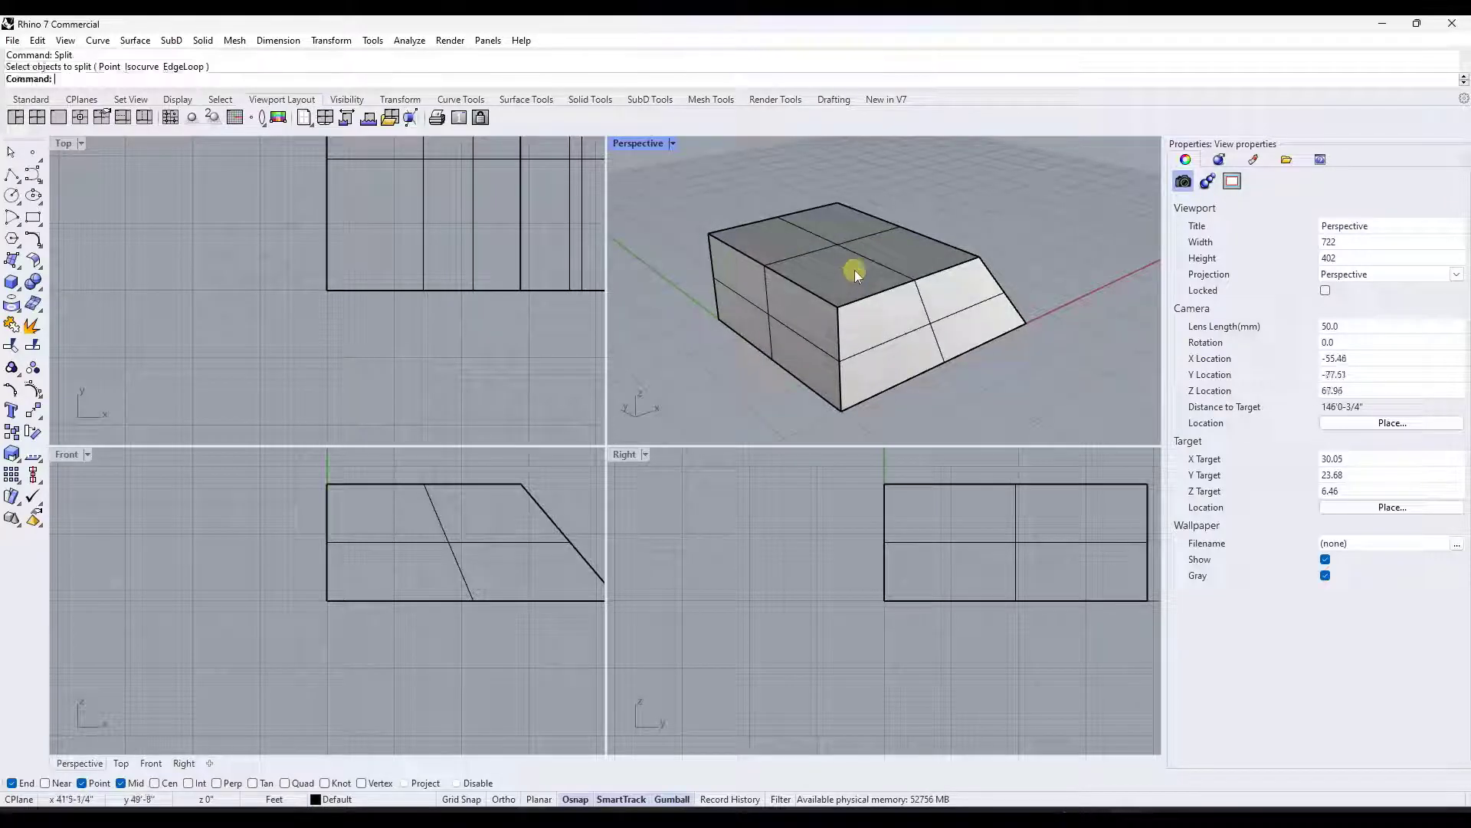
type("SplitFace")
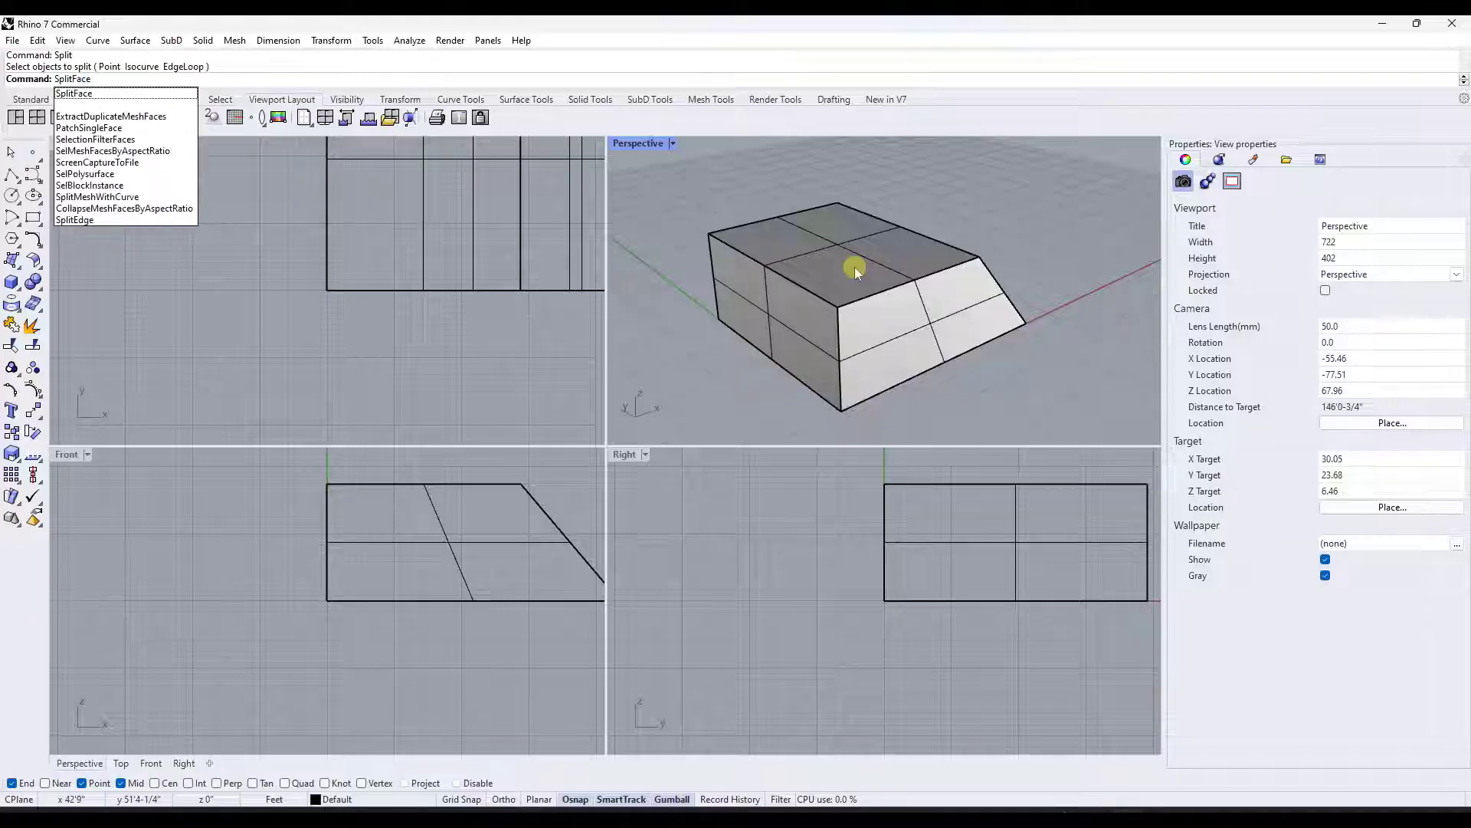
- Split the top face with a line from its left End corner to the front edge Mid
key("Return")
right_click_drag(904, 256, 889, 221)
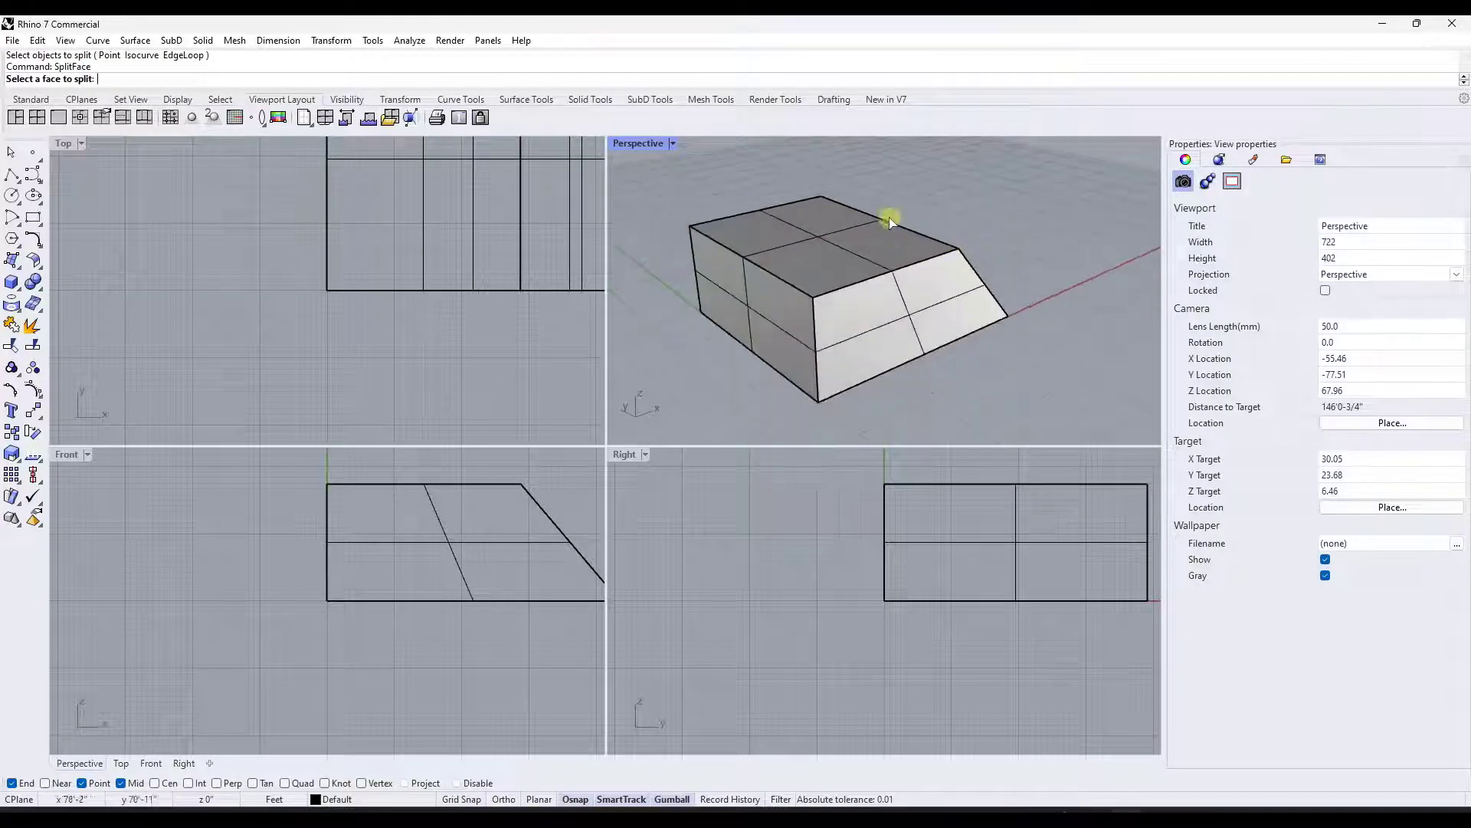
left_click(820, 248)
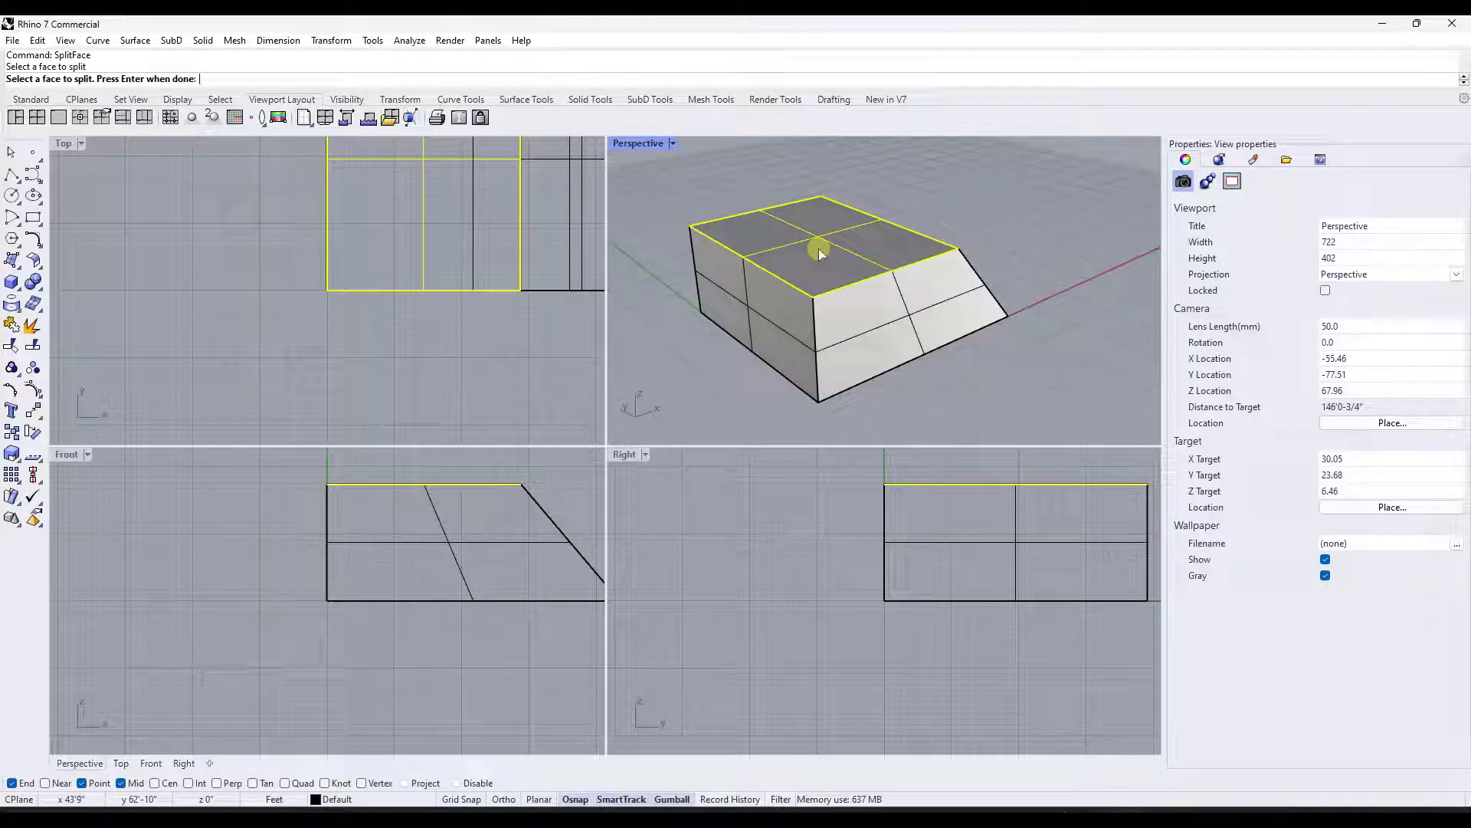
key("Return")
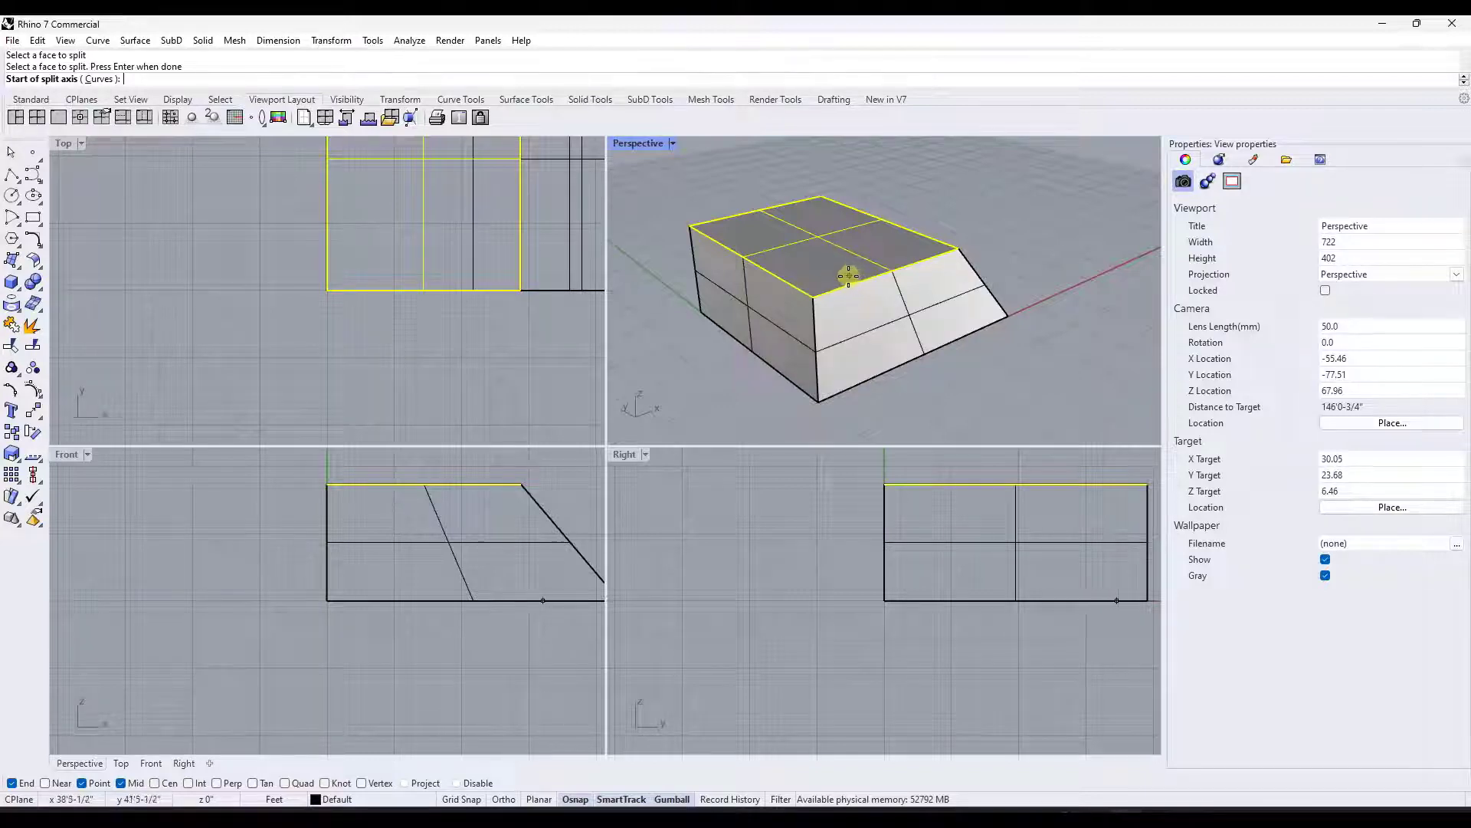
left_click(688, 225)
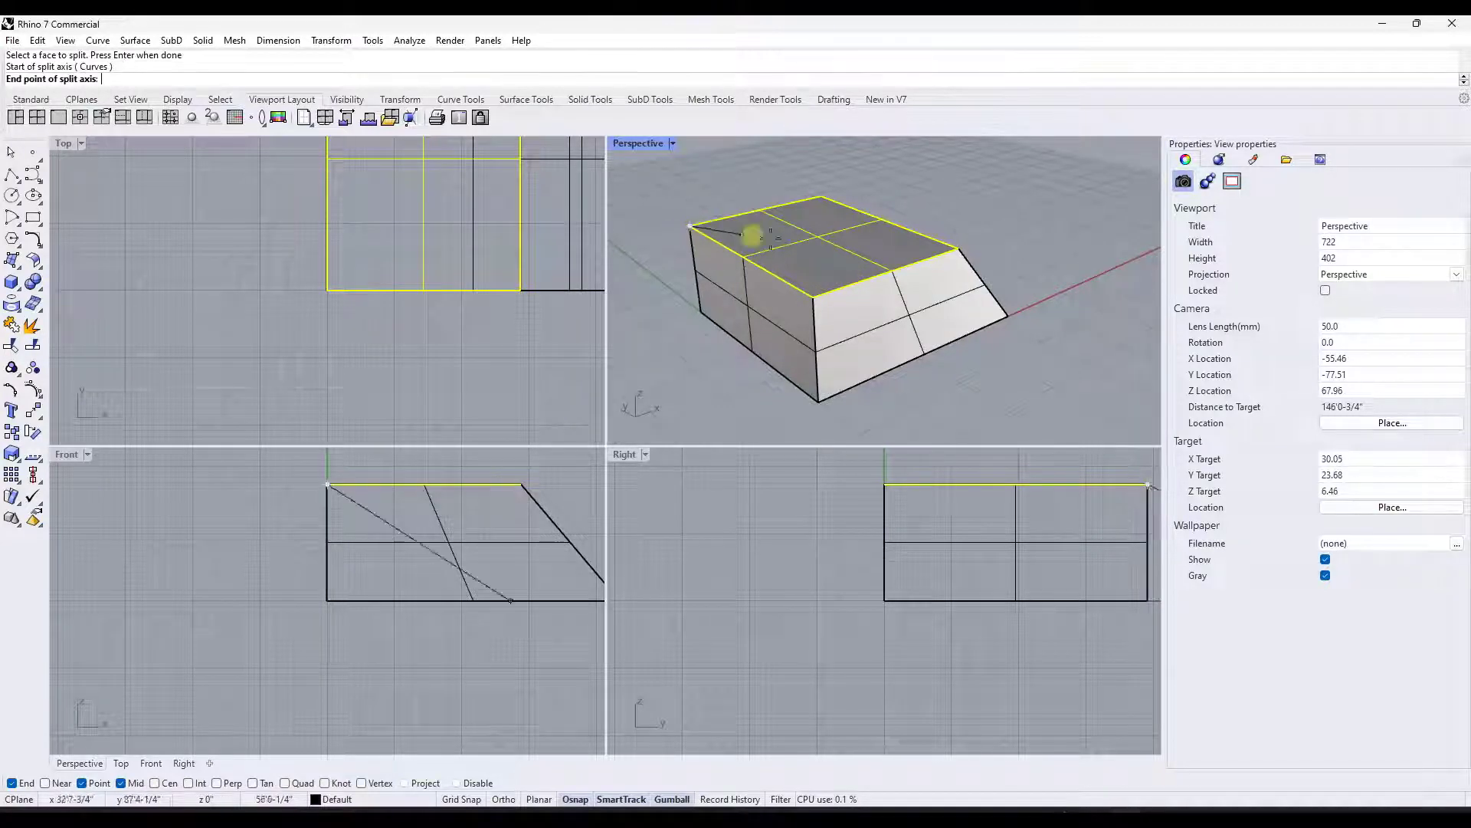
left_click(891, 271)
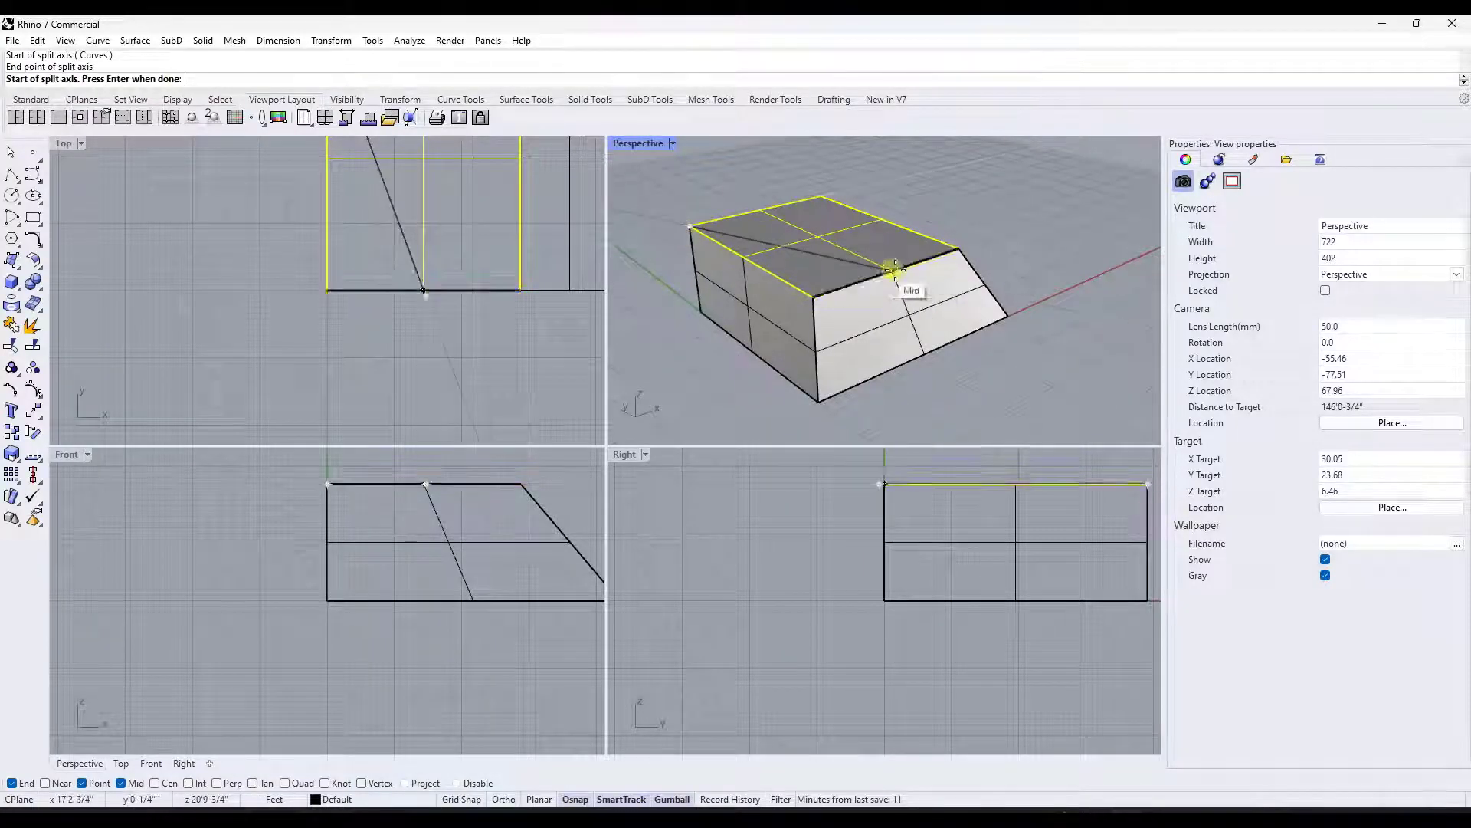
key("Return")
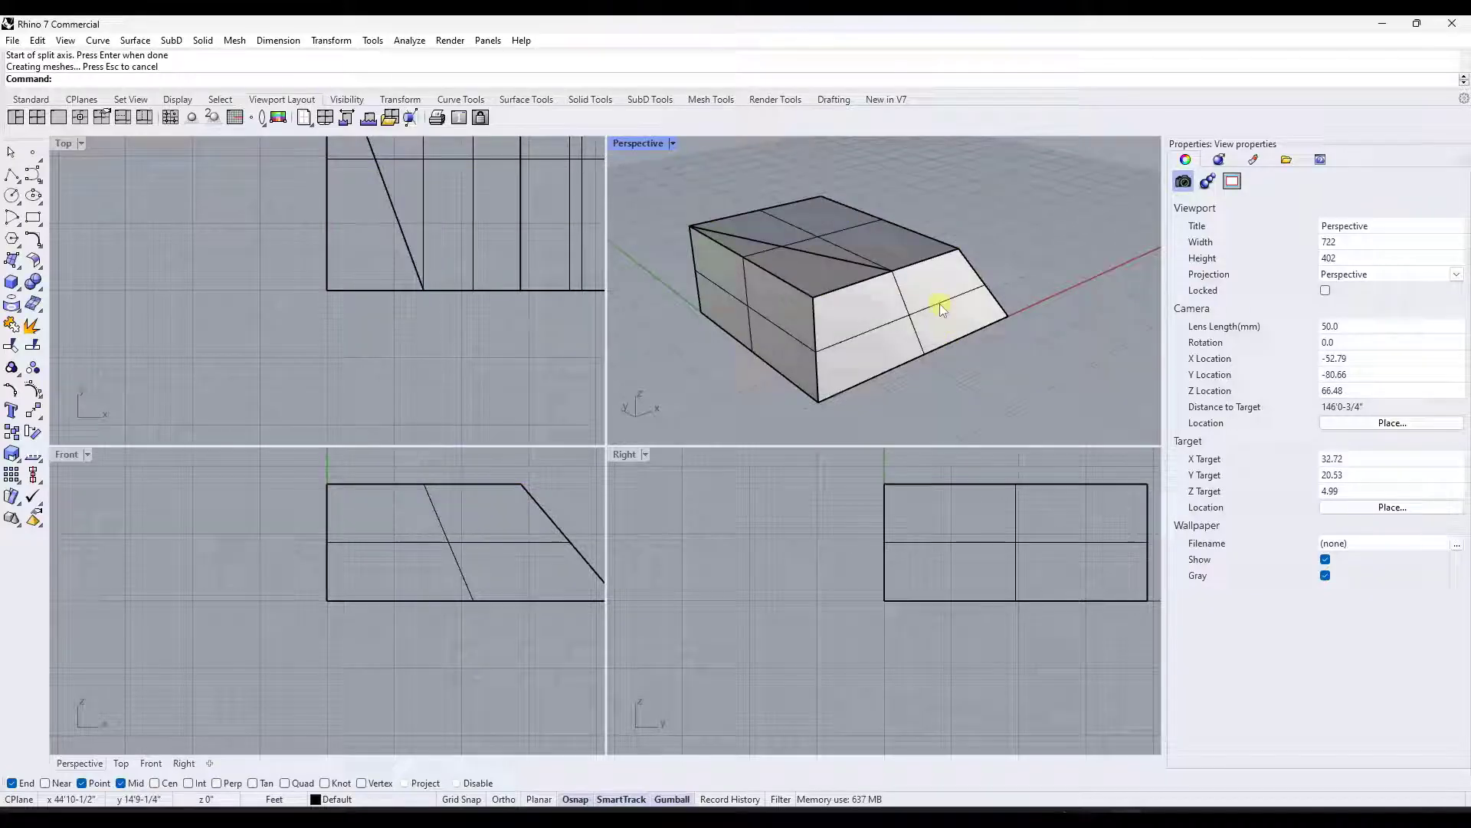
right_click_drag(939, 304, 817, 273)
- Select the triangular piece of the first box's top face, clearing mistaken picks
left_click(817, 273, "ctrl+shift")
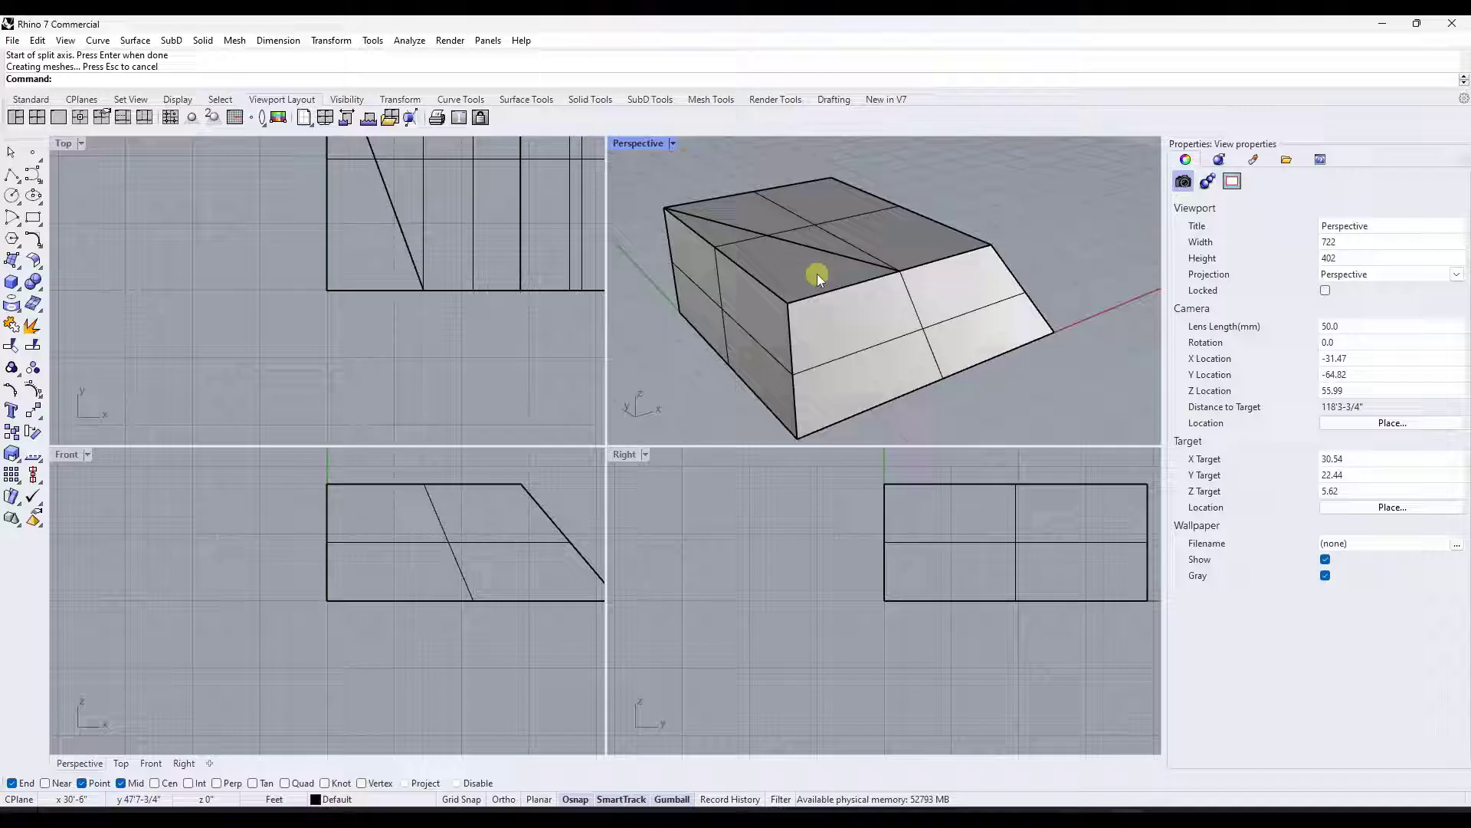
key("Escape")
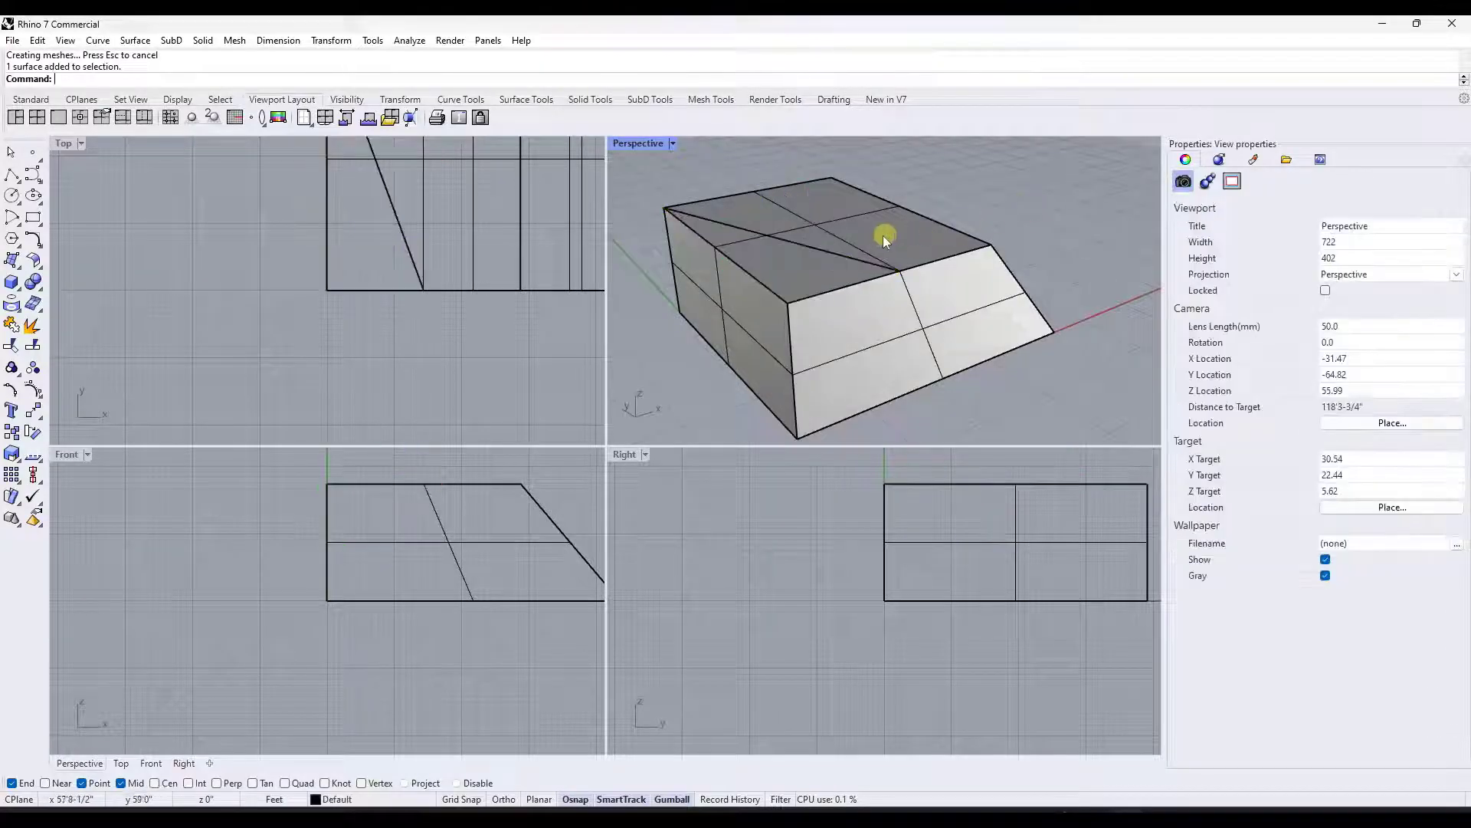
left_click(883, 241, "ctrl+shift")
key("Escape")
left_click(996, 291, "ctrl+shift")
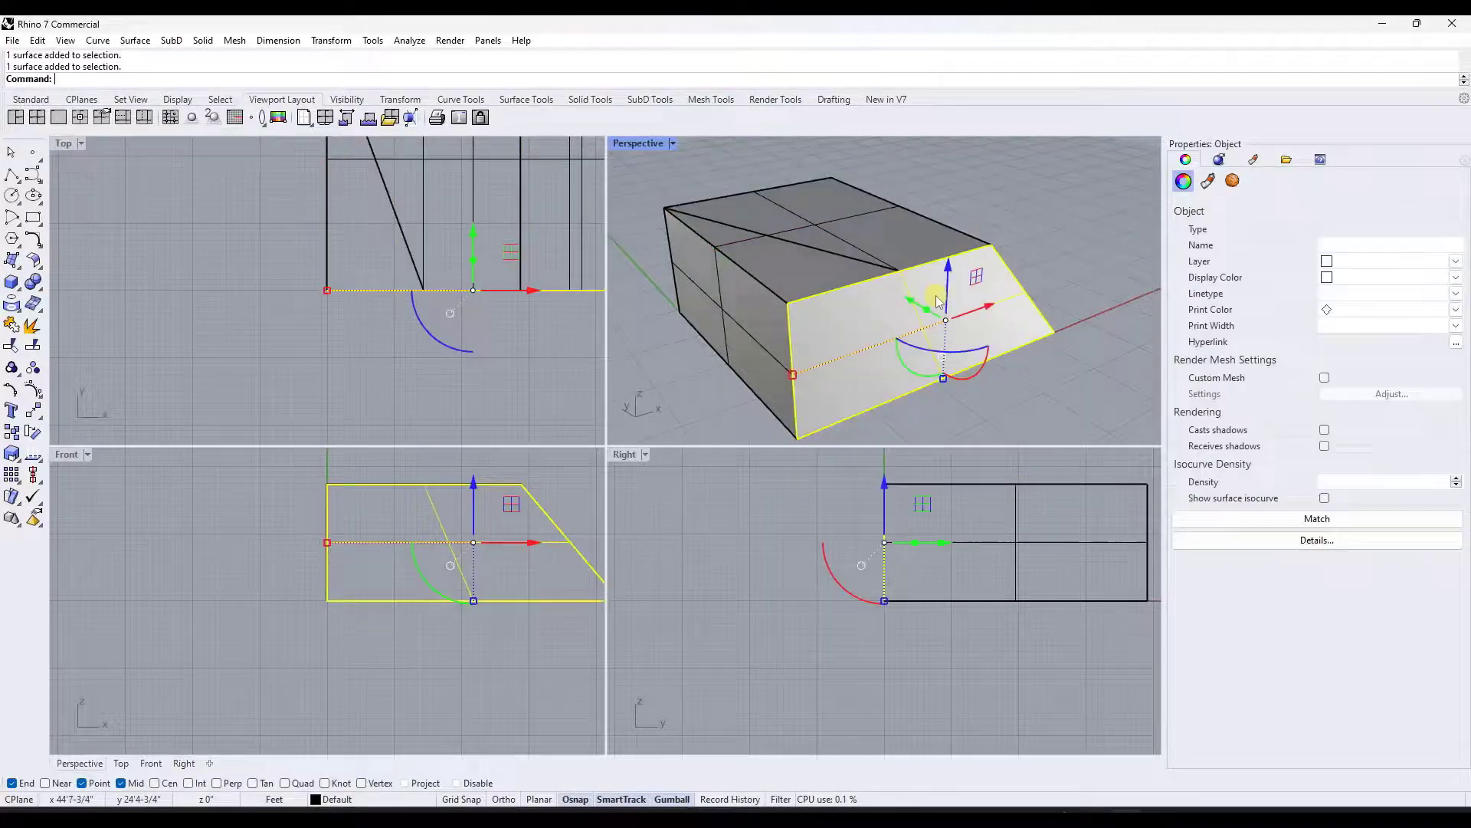
key("Escape")
left_click(748, 282, "ctrl+shift")
- Raise the triangular face with the gumball Z arrow and reposition a corner point
right_click_drag(747, 282, 758, 191)
left_click_drag(753, 190, 822, 270)
right_click_drag(822, 269, 743, 237)
left_click_drag(743, 236, 750, 238)
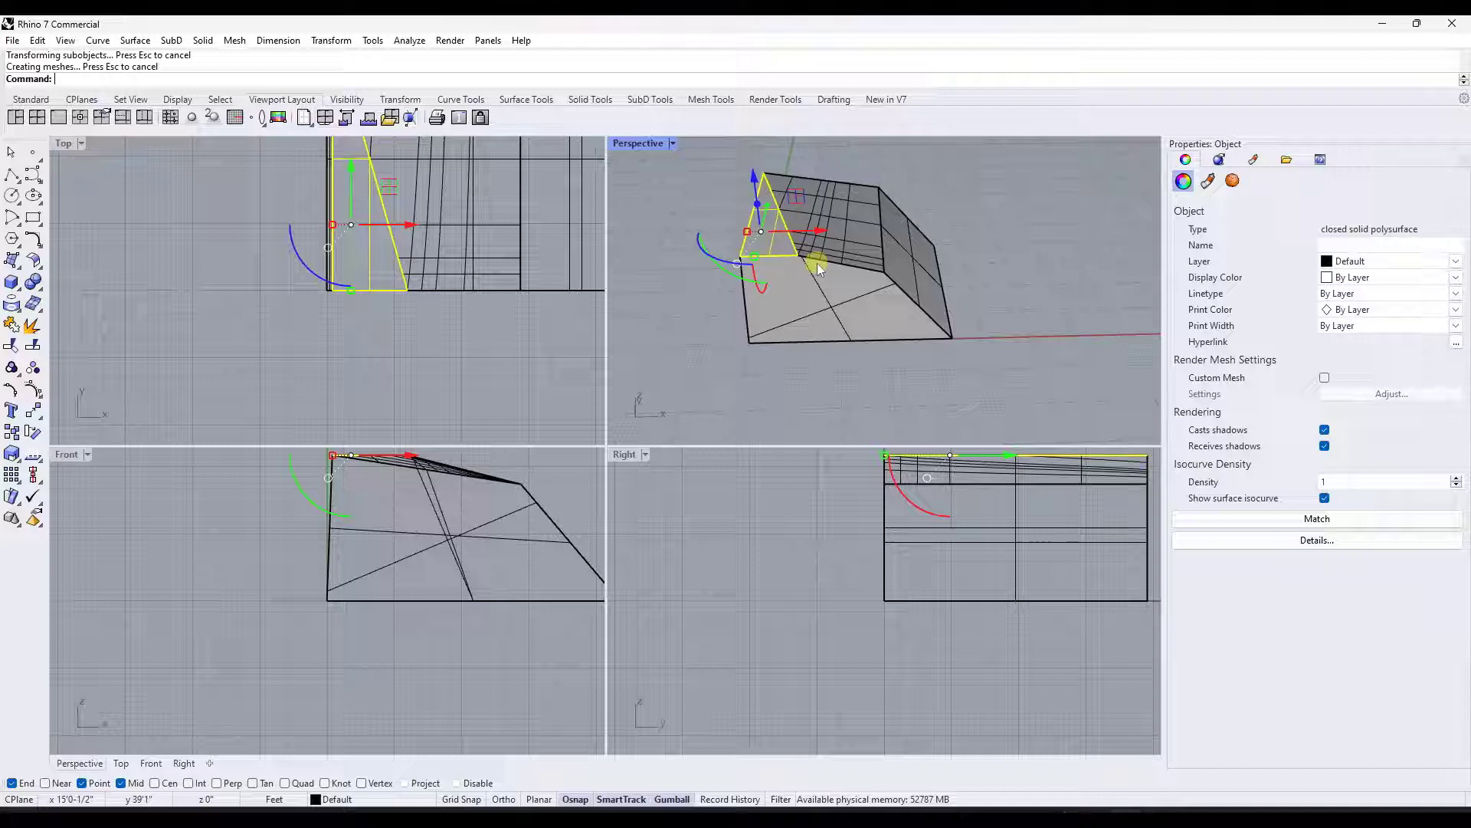
right_click_drag(750, 238, 923, 271)
- Cancel SplitFace and draw a rectangle on the ground beside the first box
key("Return")
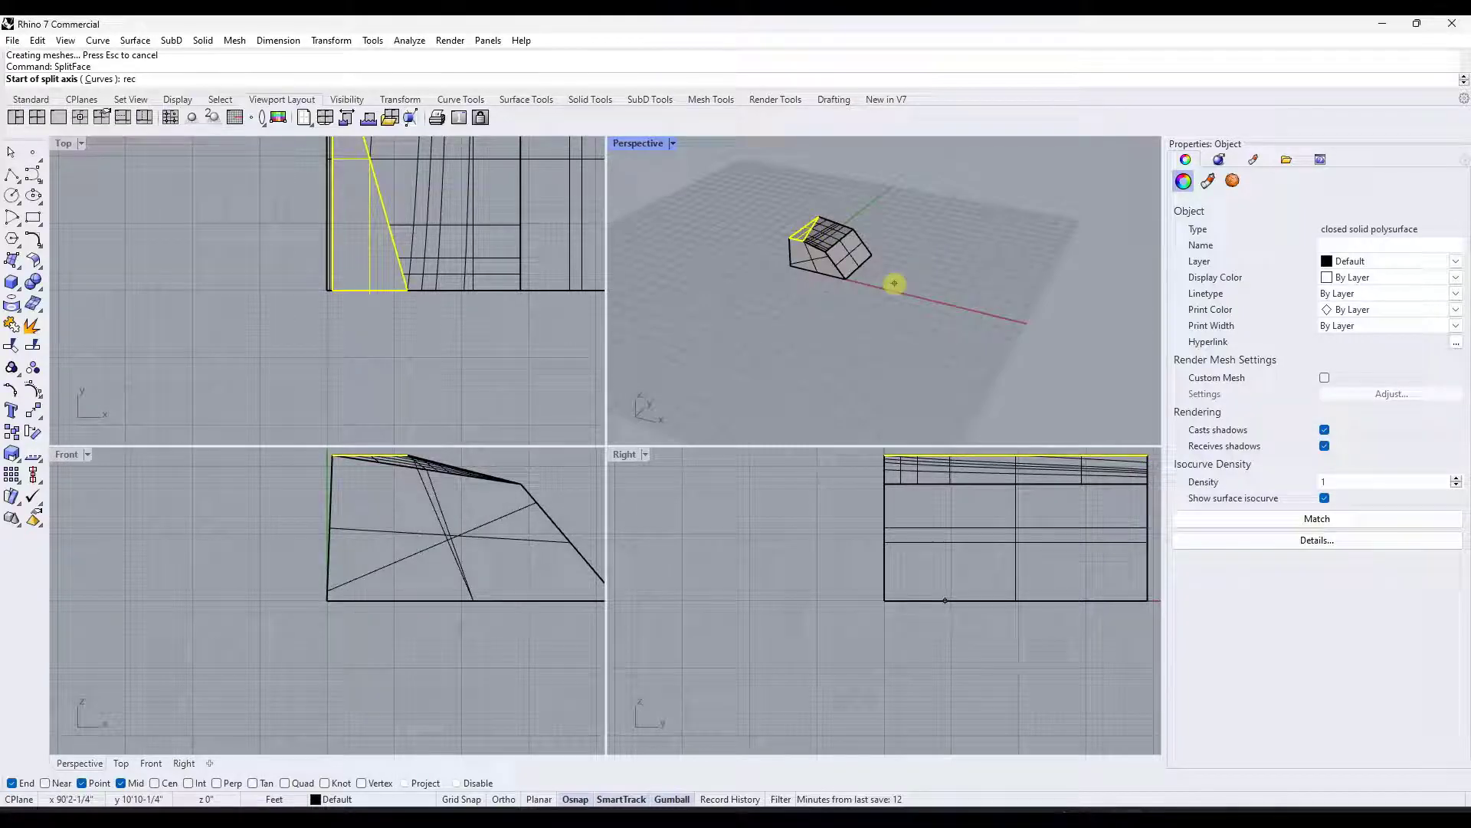
type("rec")
key("Escape")
type("rec")
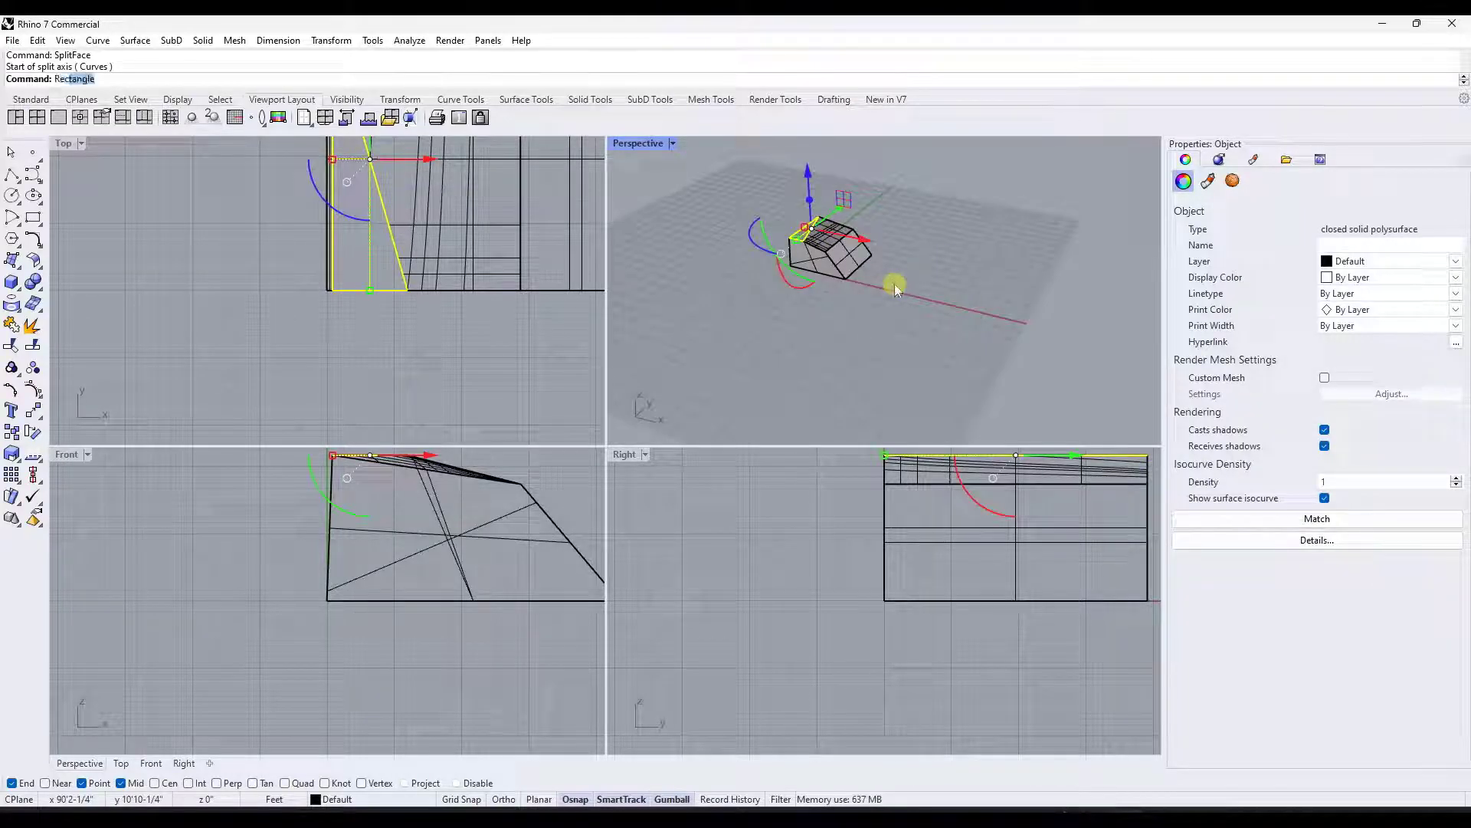
key("Return")
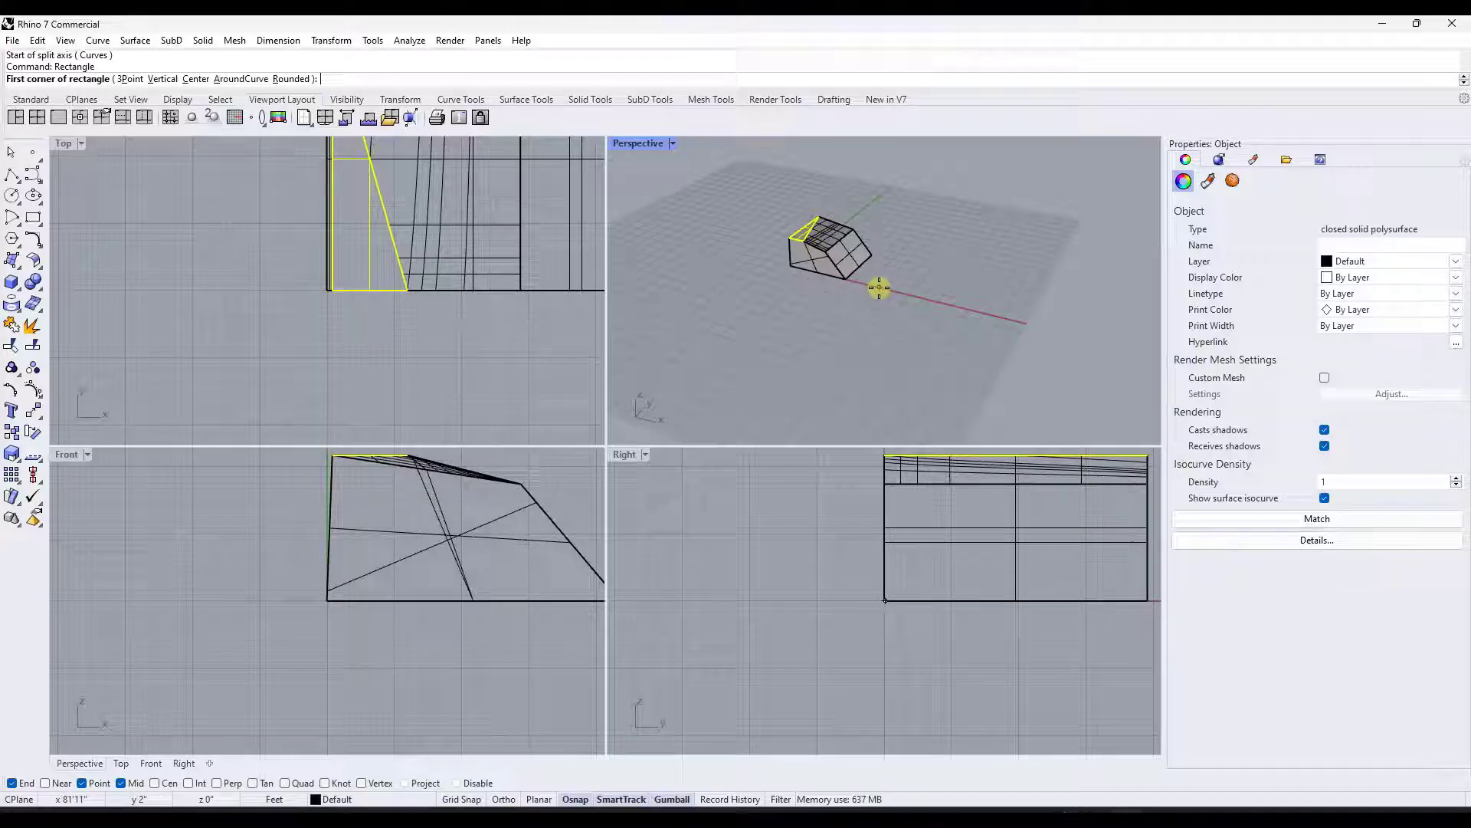
left_click(879, 287)
left_click(1012, 273)
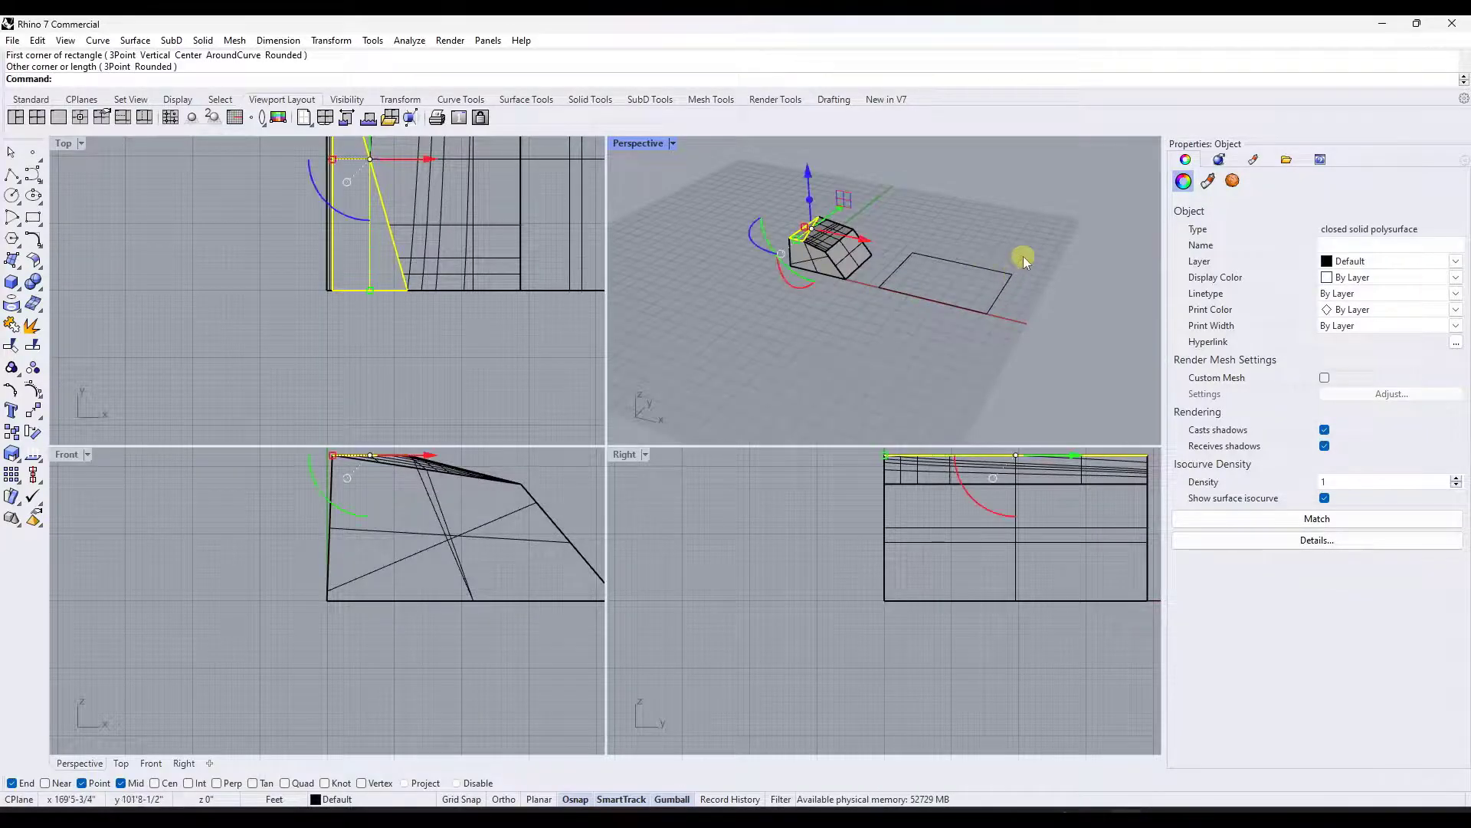
- Extrude the rectangle upward with ExtrudeCrv into a solid box
type("extrudecrv")
key("Return")
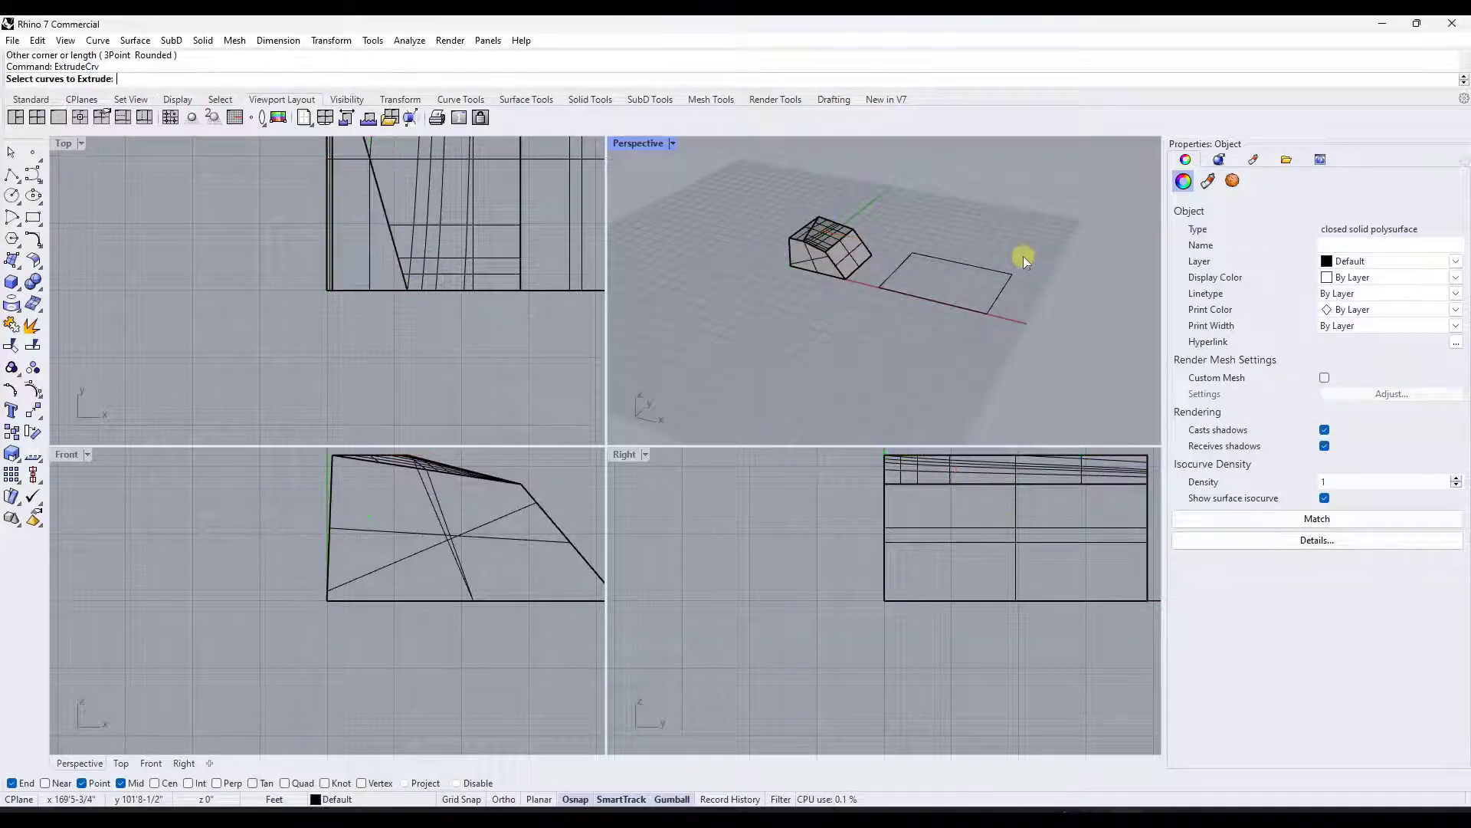
left_click(996, 296)
key("Return")
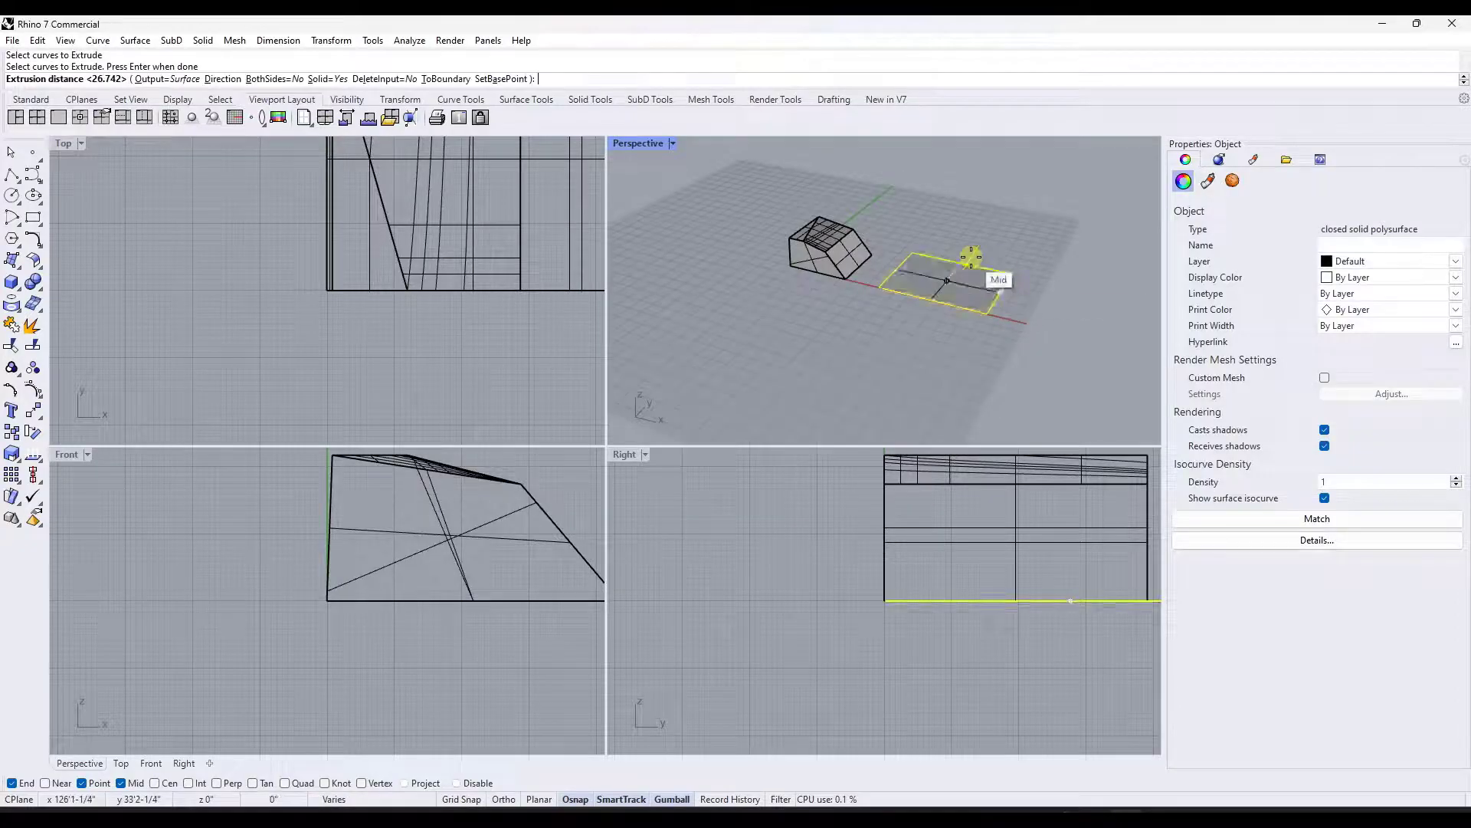
left_click(1000, 225)
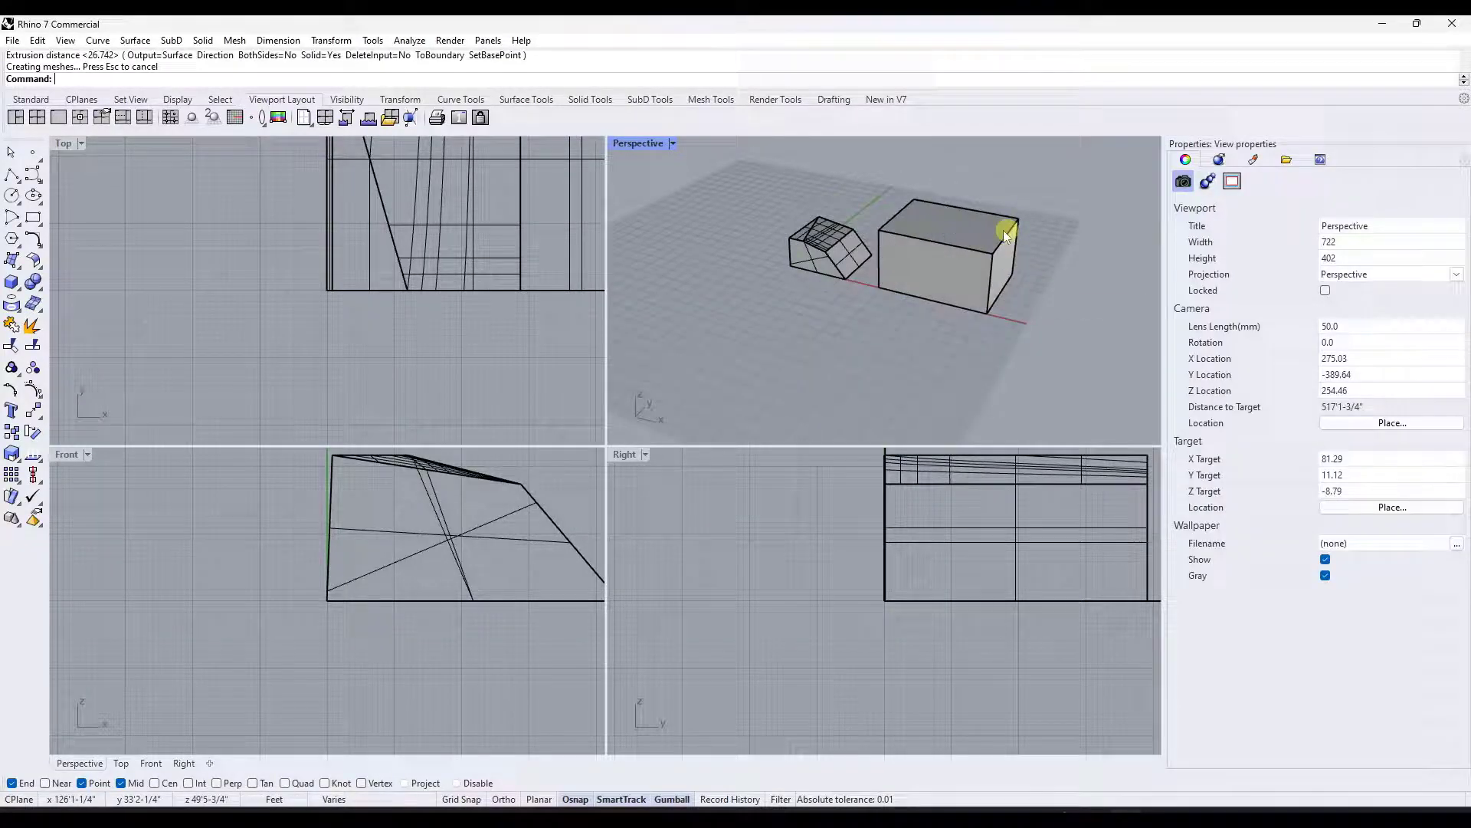
scroll(1027, 232, "up", 3)
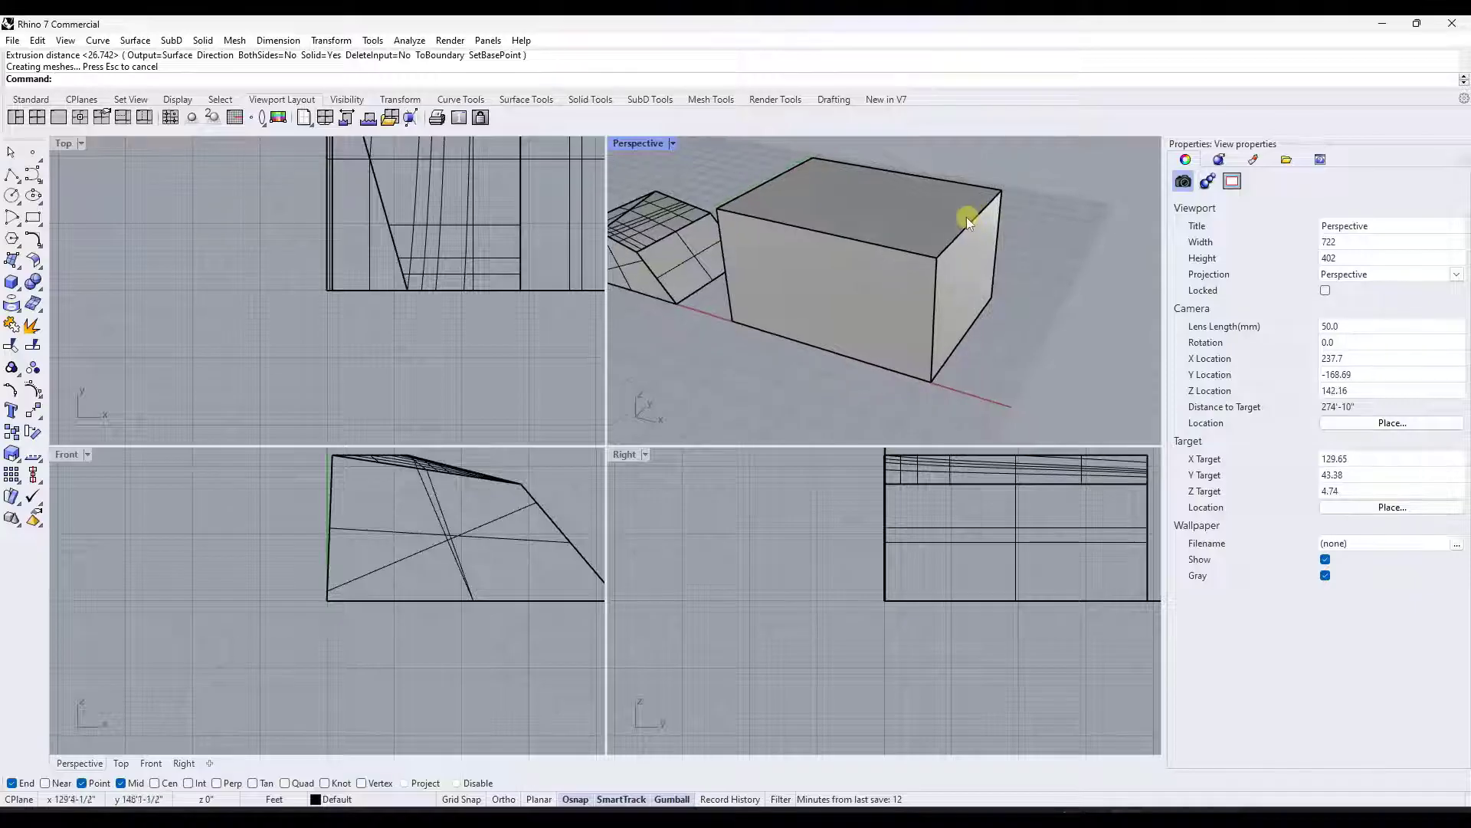
scroll(908, 177, "down", 3)
right_click_drag(909, 176, 910, 210)
scroll(910, 210, "up", 3)
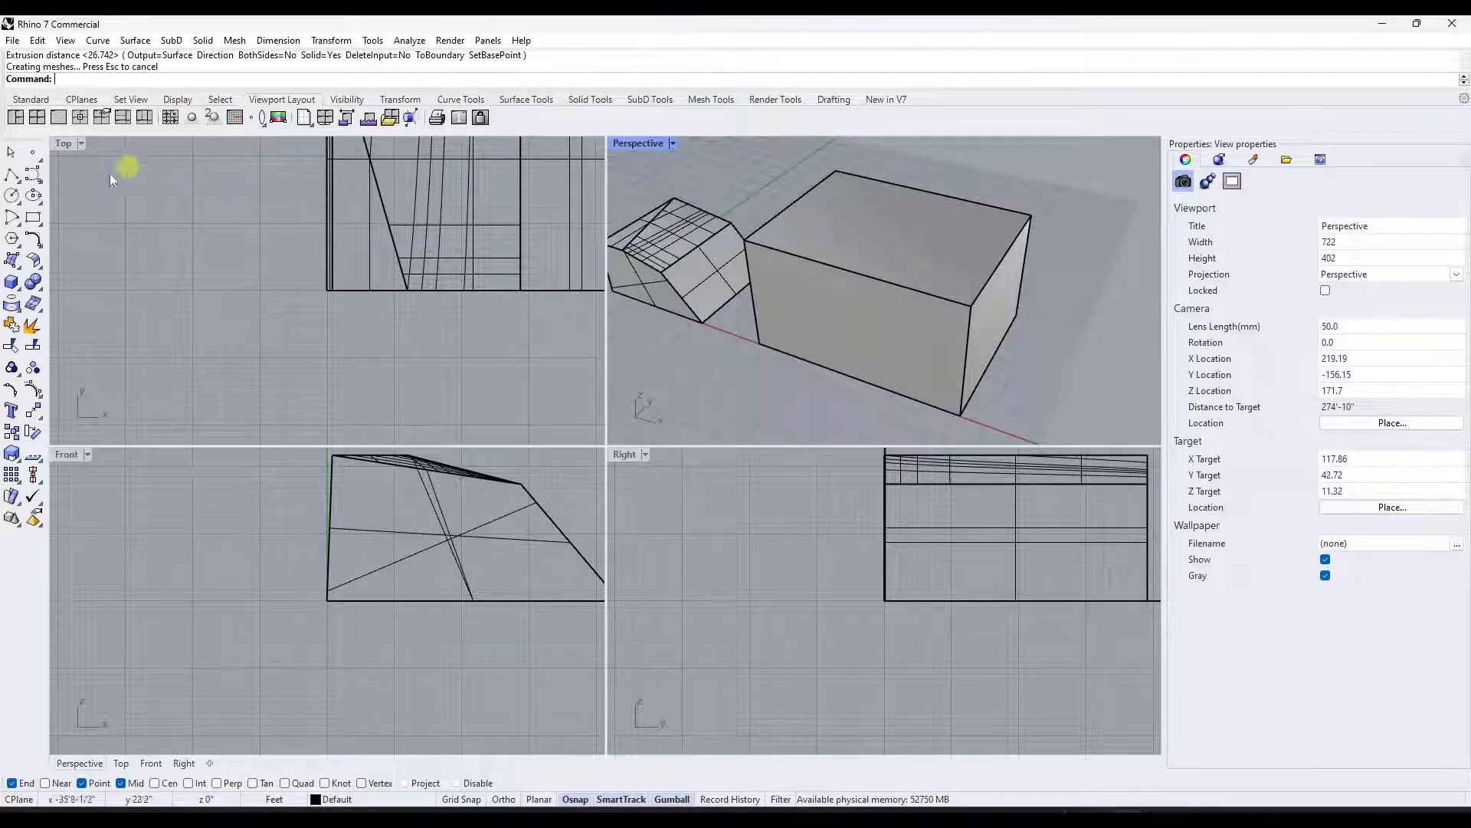
- Draw an S-shaped interpolated curve across the second box's top from corner to corner
left_click(33, 218)
left_click(745, 240)
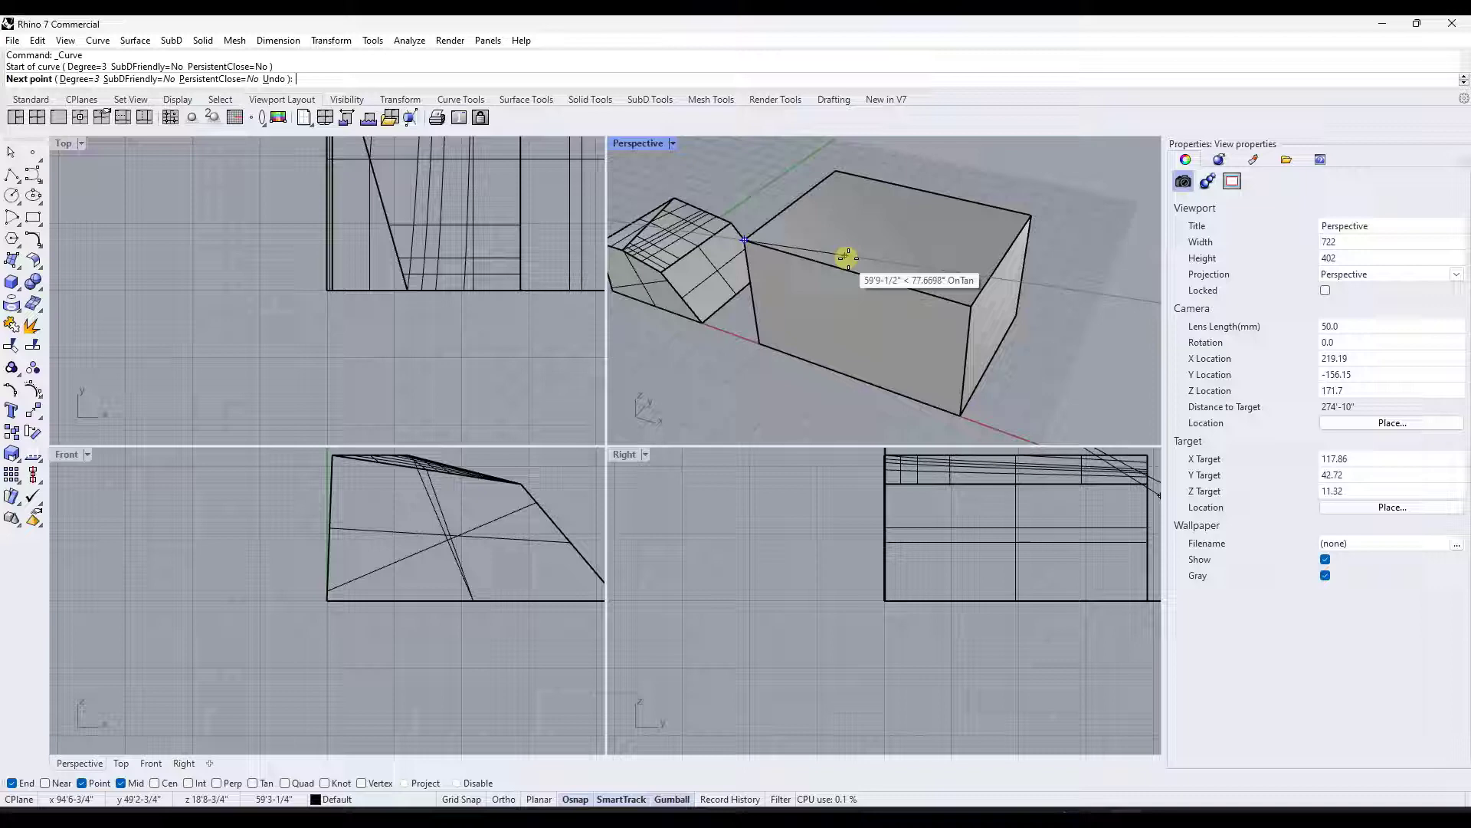
left_click(972, 304)
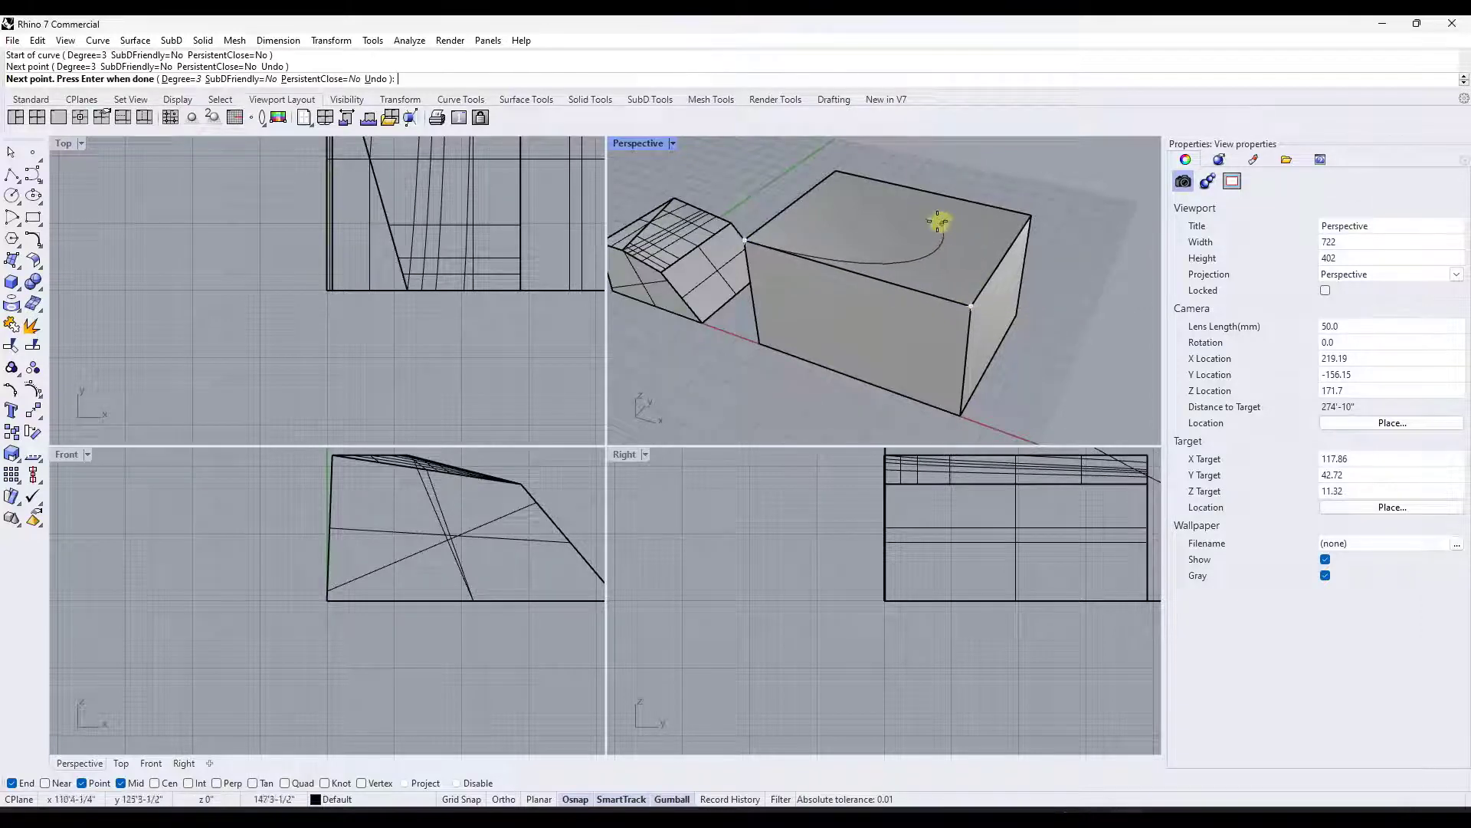
left_click(837, 170)
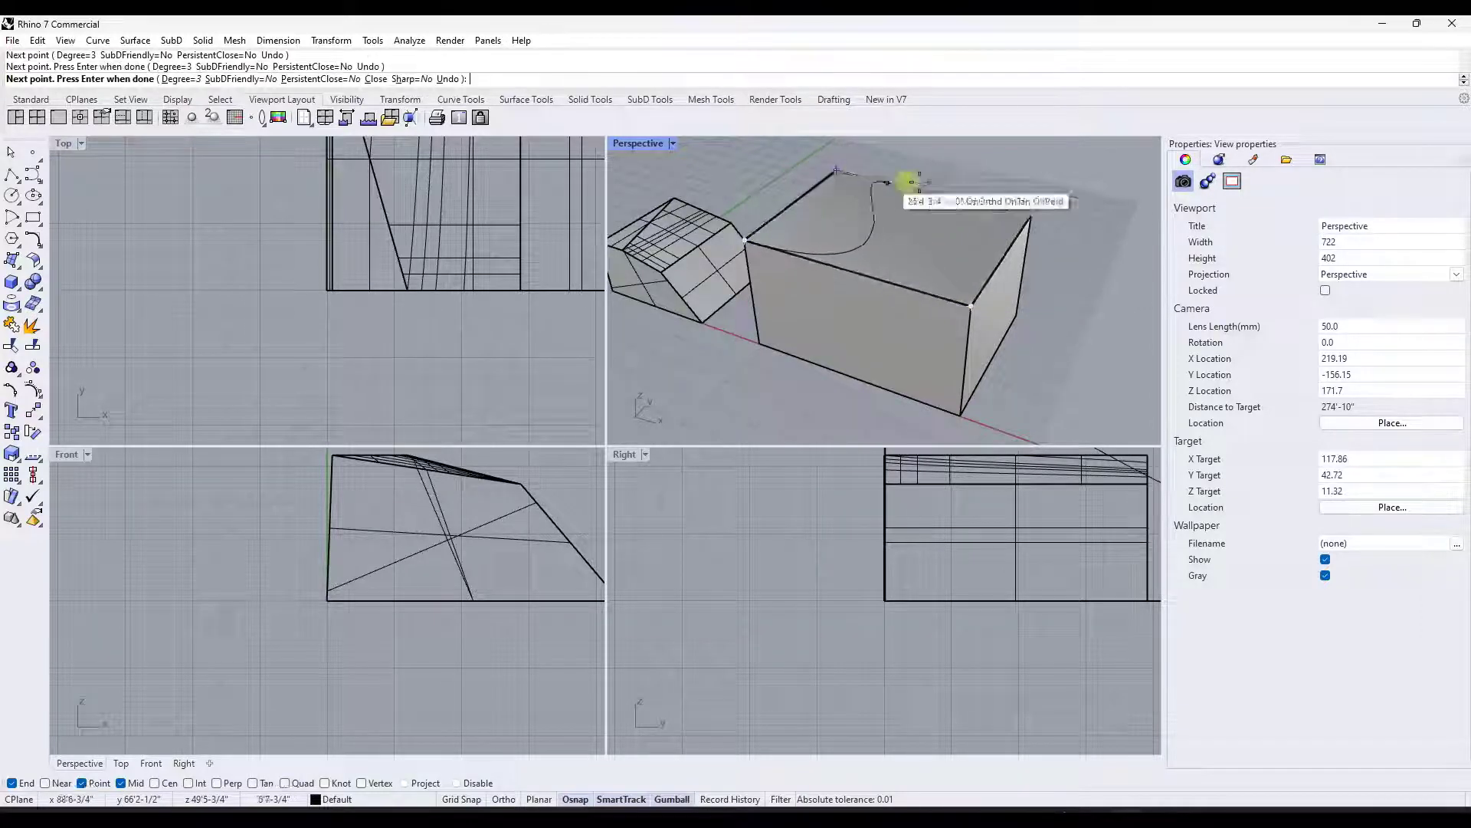
left_click(1030, 215)
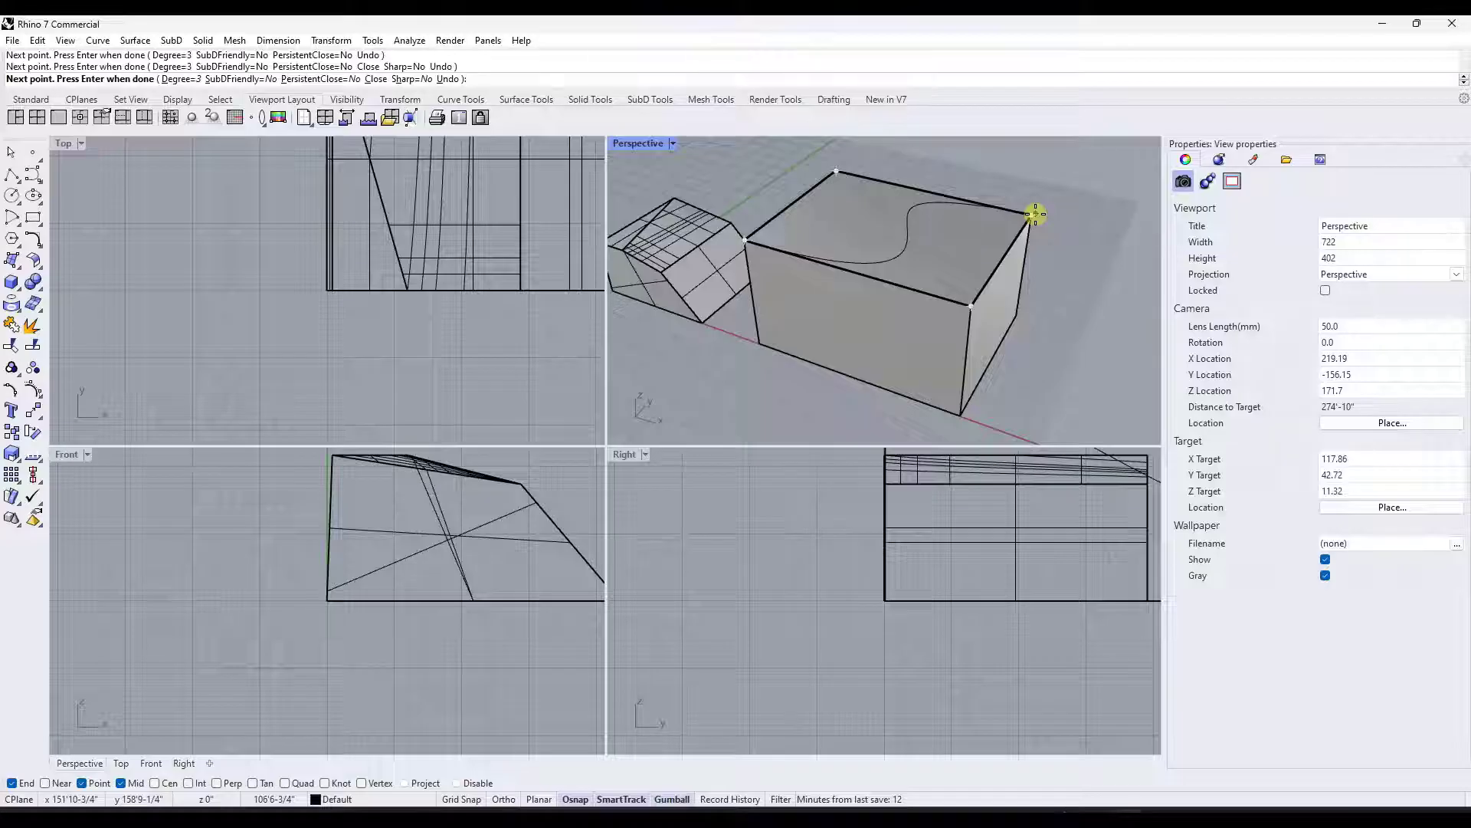
key("Return")
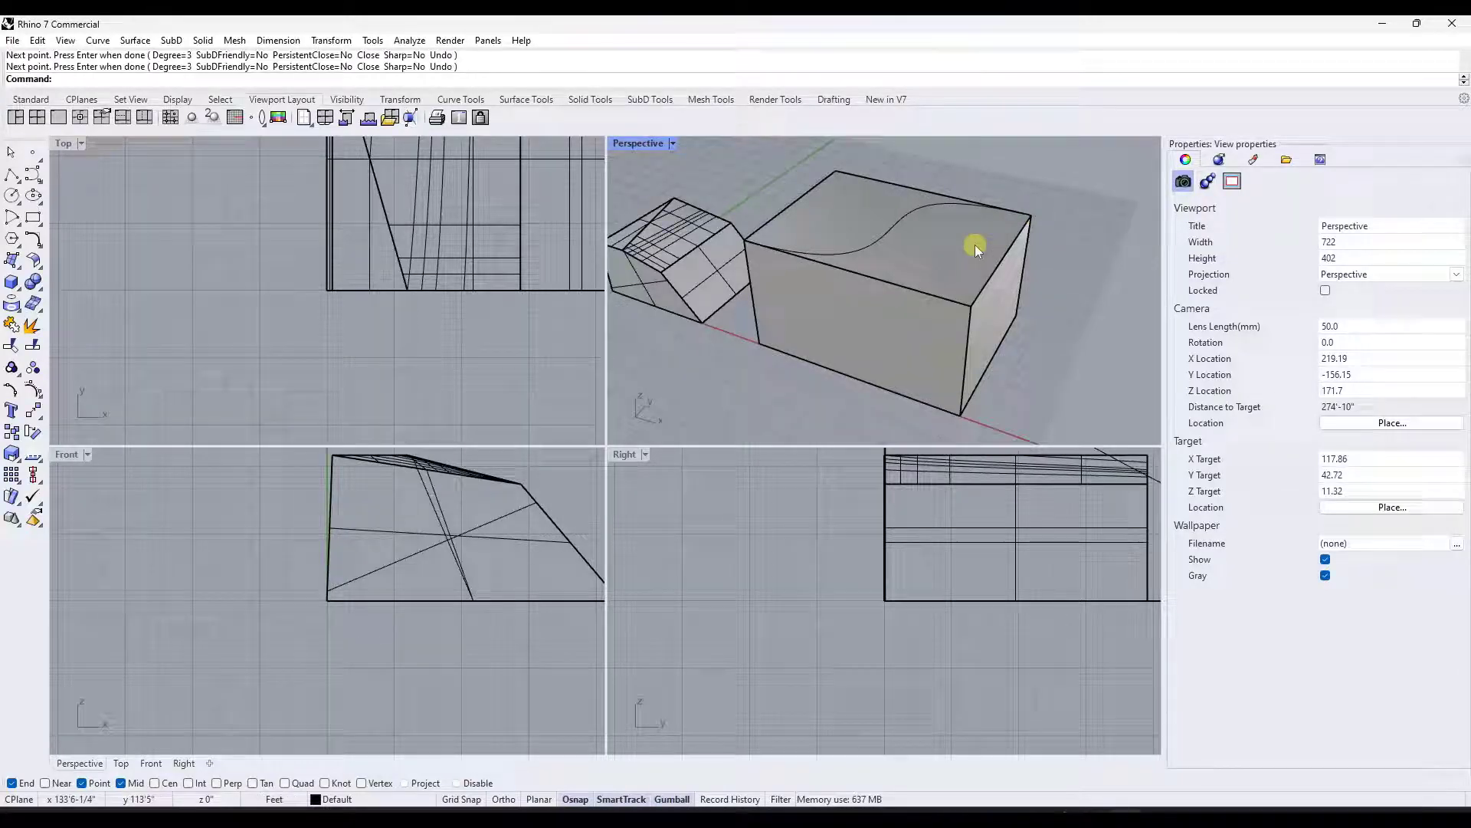
mouse_move(975, 246)
right_mouse_down()
mouse_move(929, 252)
mouse_move(979, 214)
mouse_move(954, 236)
right_mouse_up()
- Run SplitFace on the second box's top face using the S-curve as the splitter
left_click(935, 264)
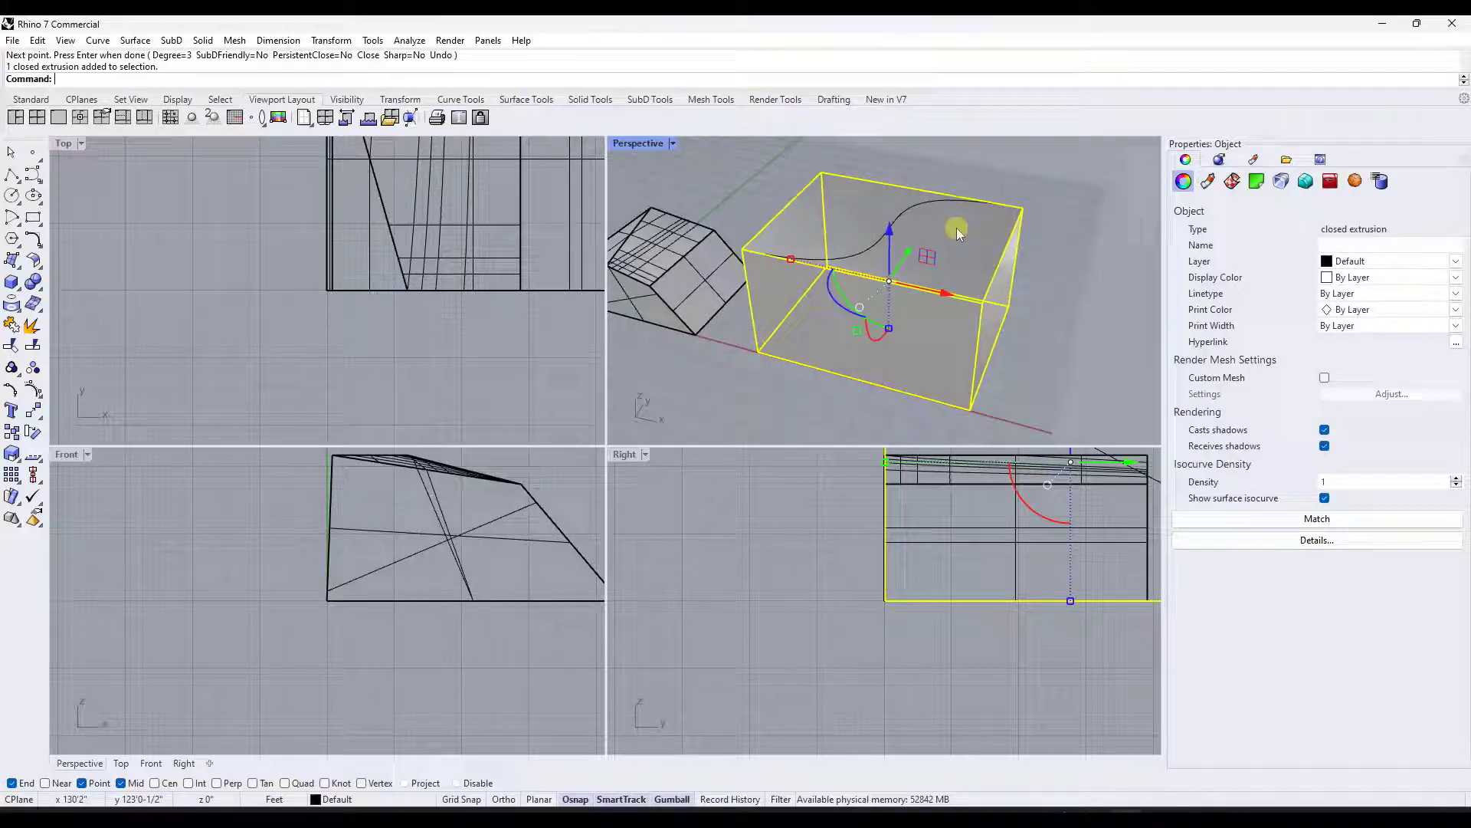
type("SplitFace")
key("Return")
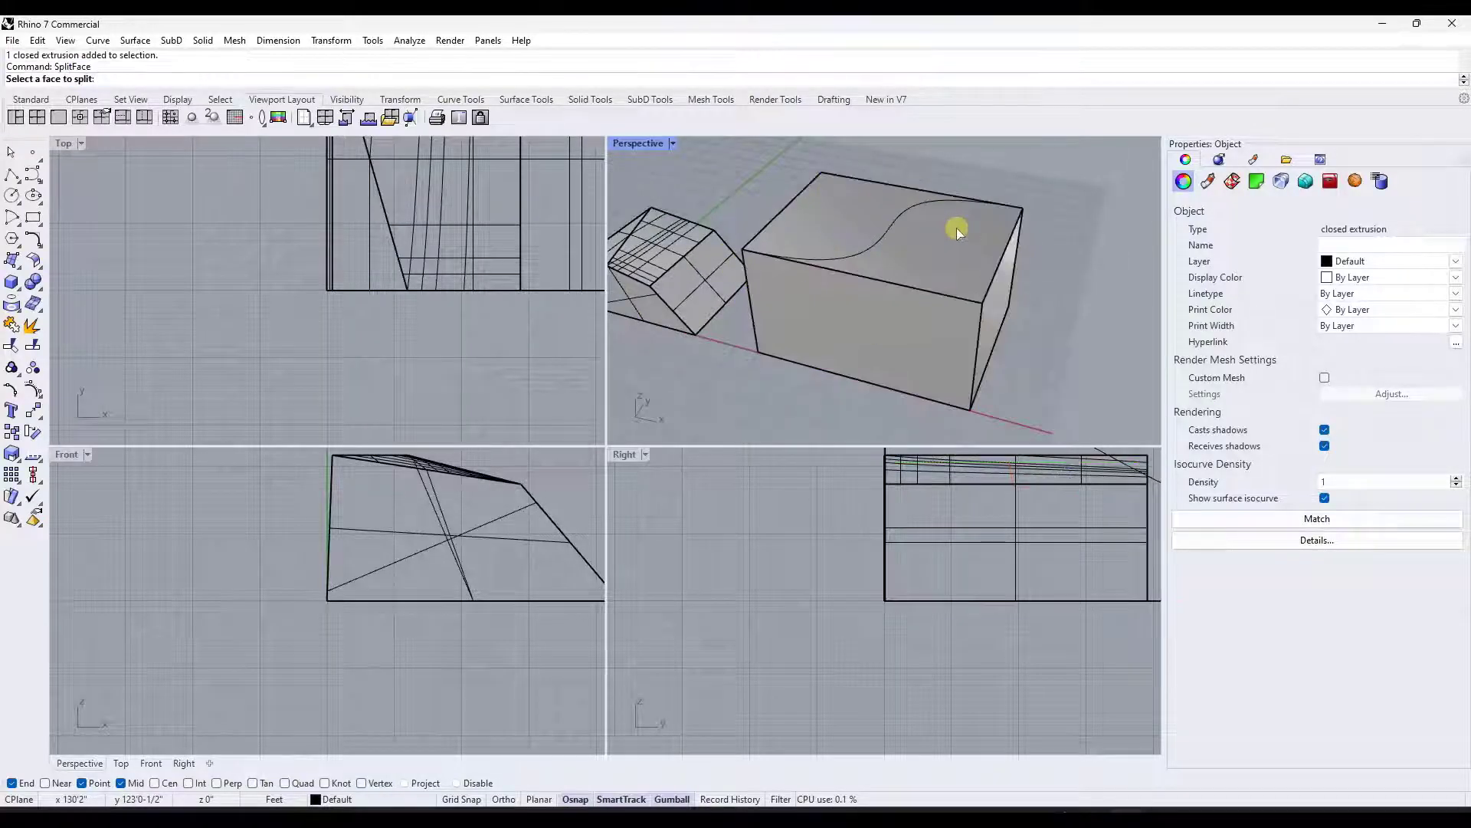
left_click(955, 234)
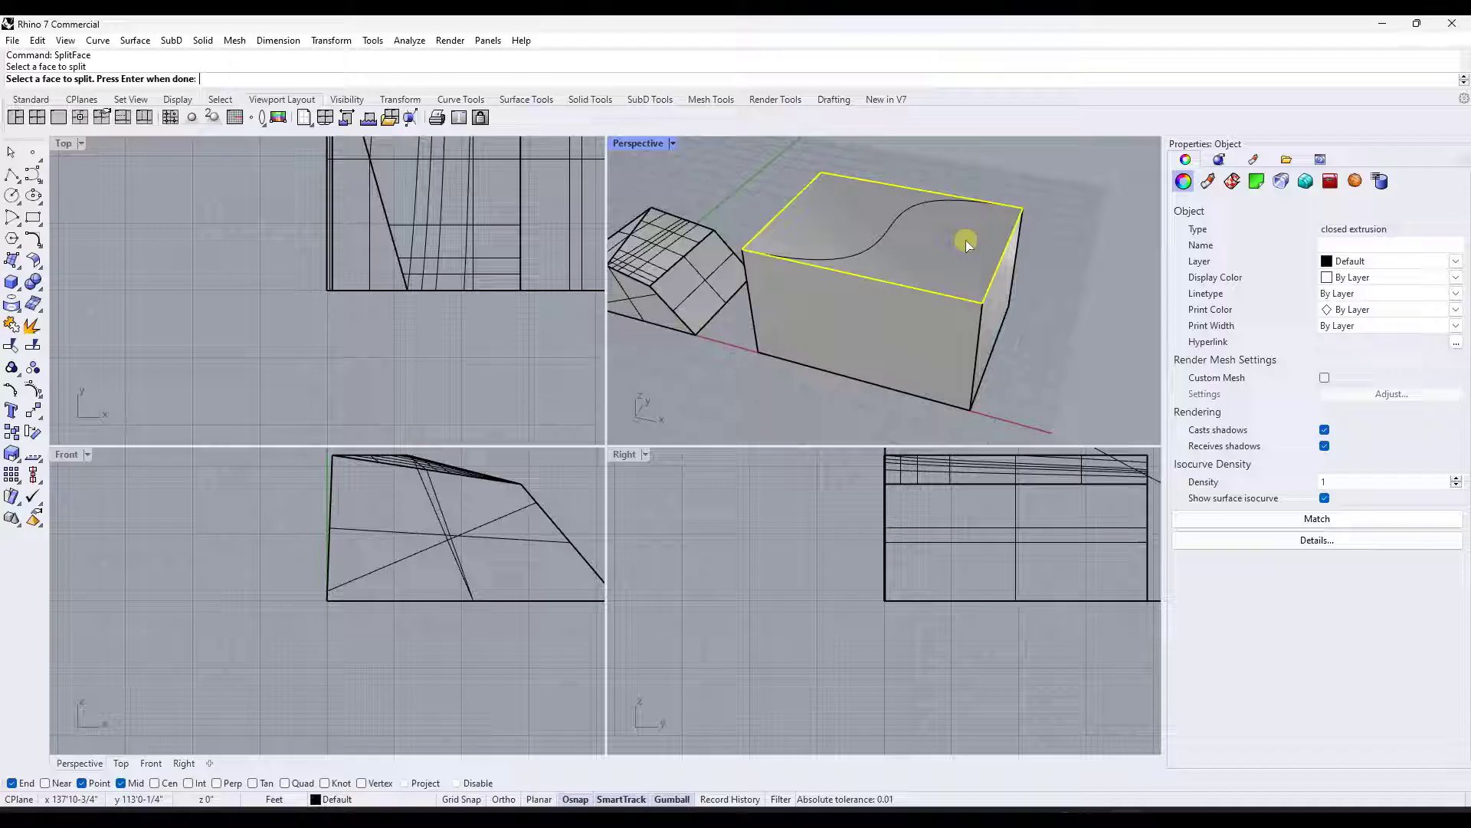
key("Return")
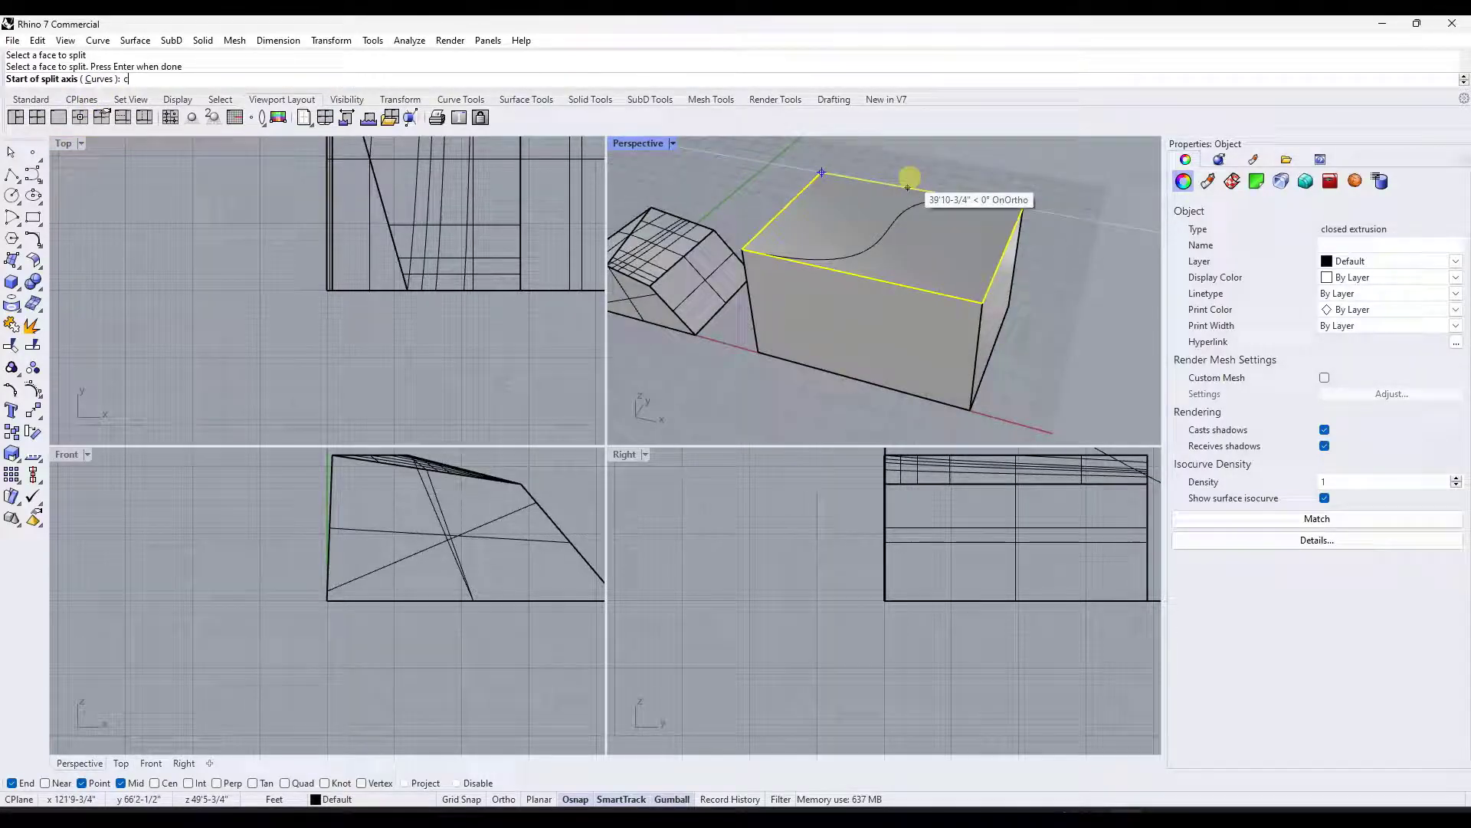
key("Return")
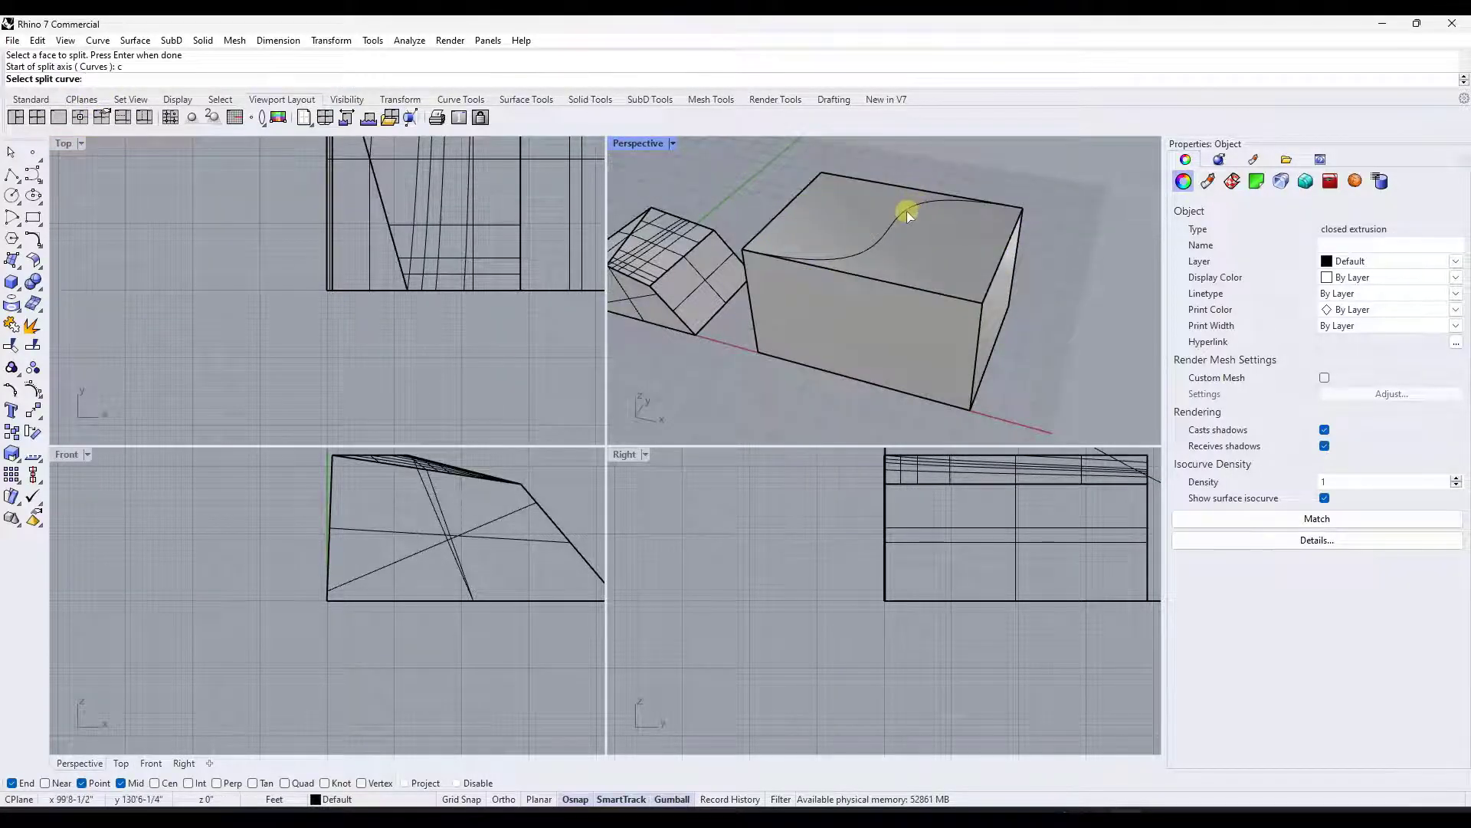
left_click(907, 210)
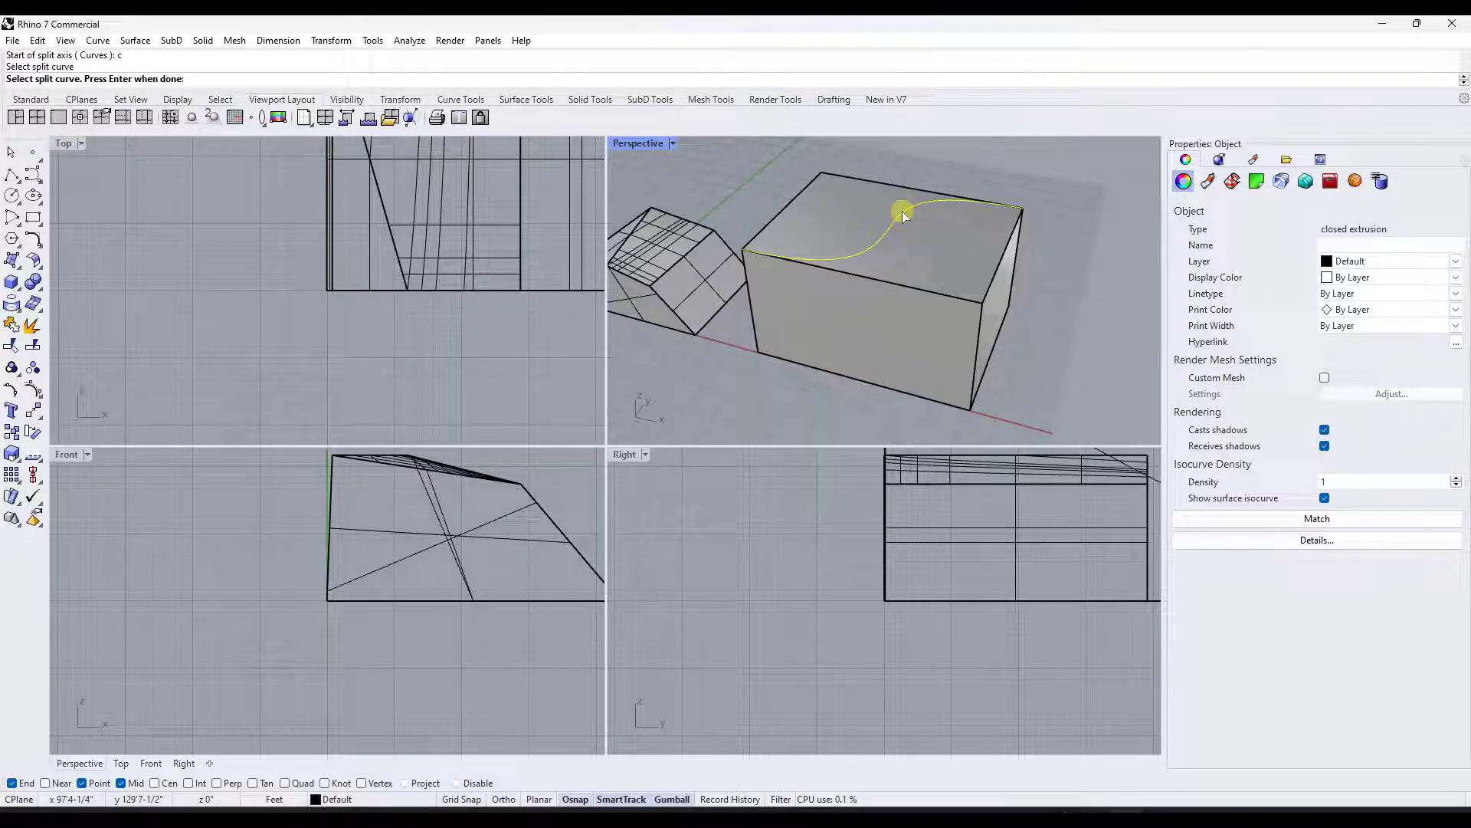
key("Return")
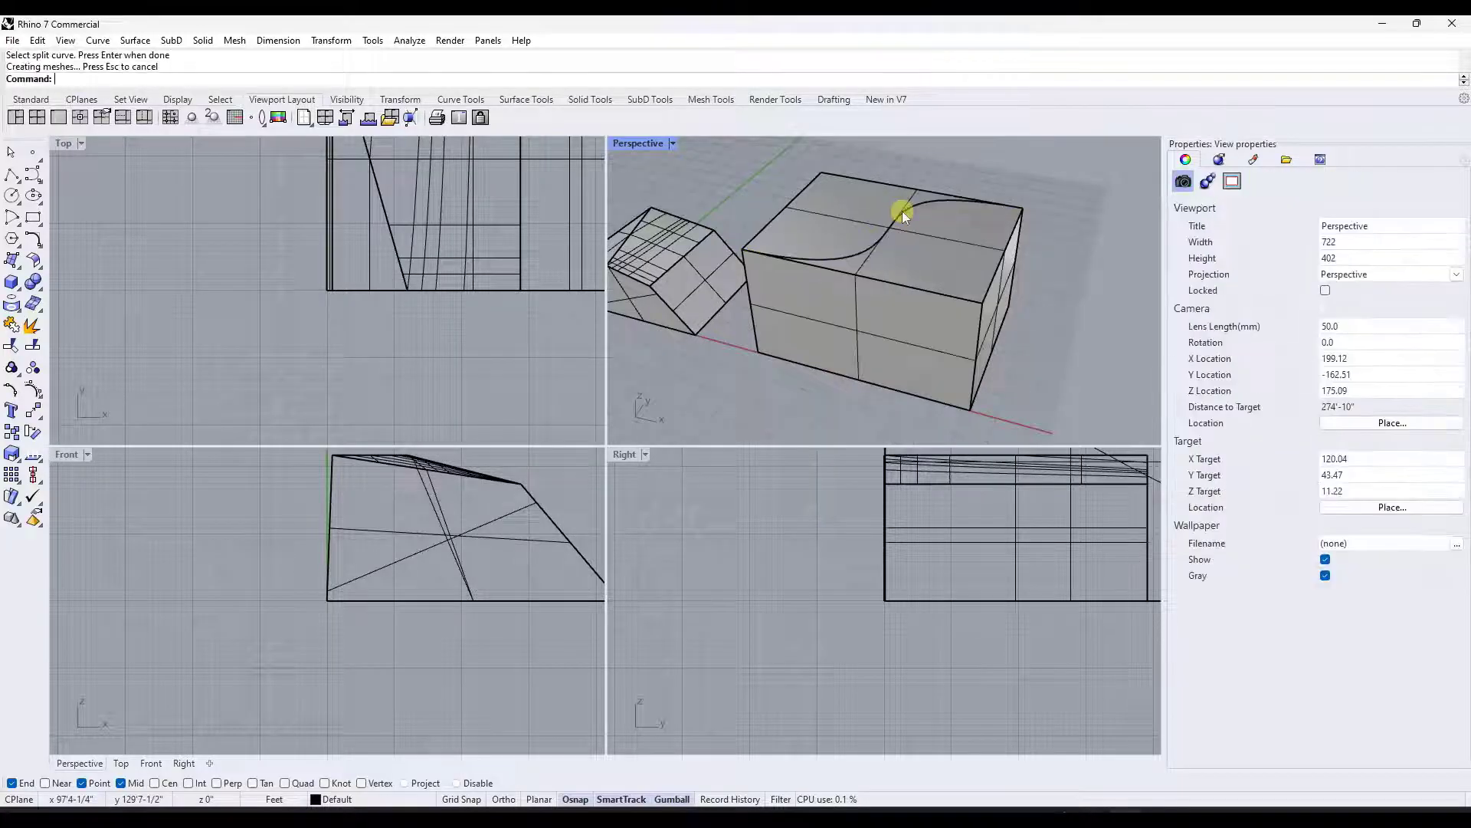
- Drag the right part of the split top downward to form a curved S-shaped step
left_click(948, 257, "ctrl+shift")
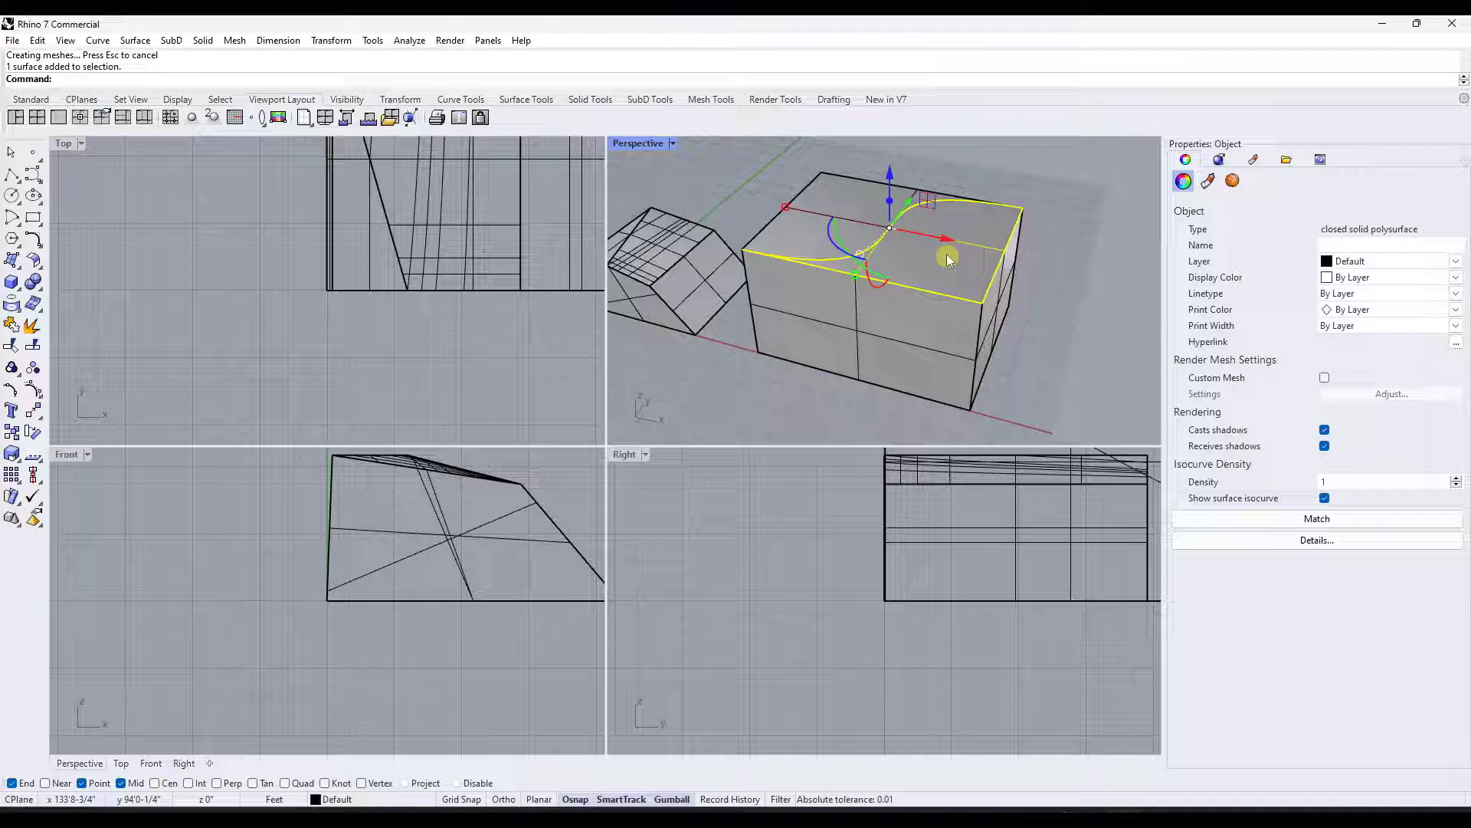
left_click_drag(887, 176, 886, 220)
right_click_drag(1037, 310, 1079, 231)
scroll(1036, 279, "up", 4)
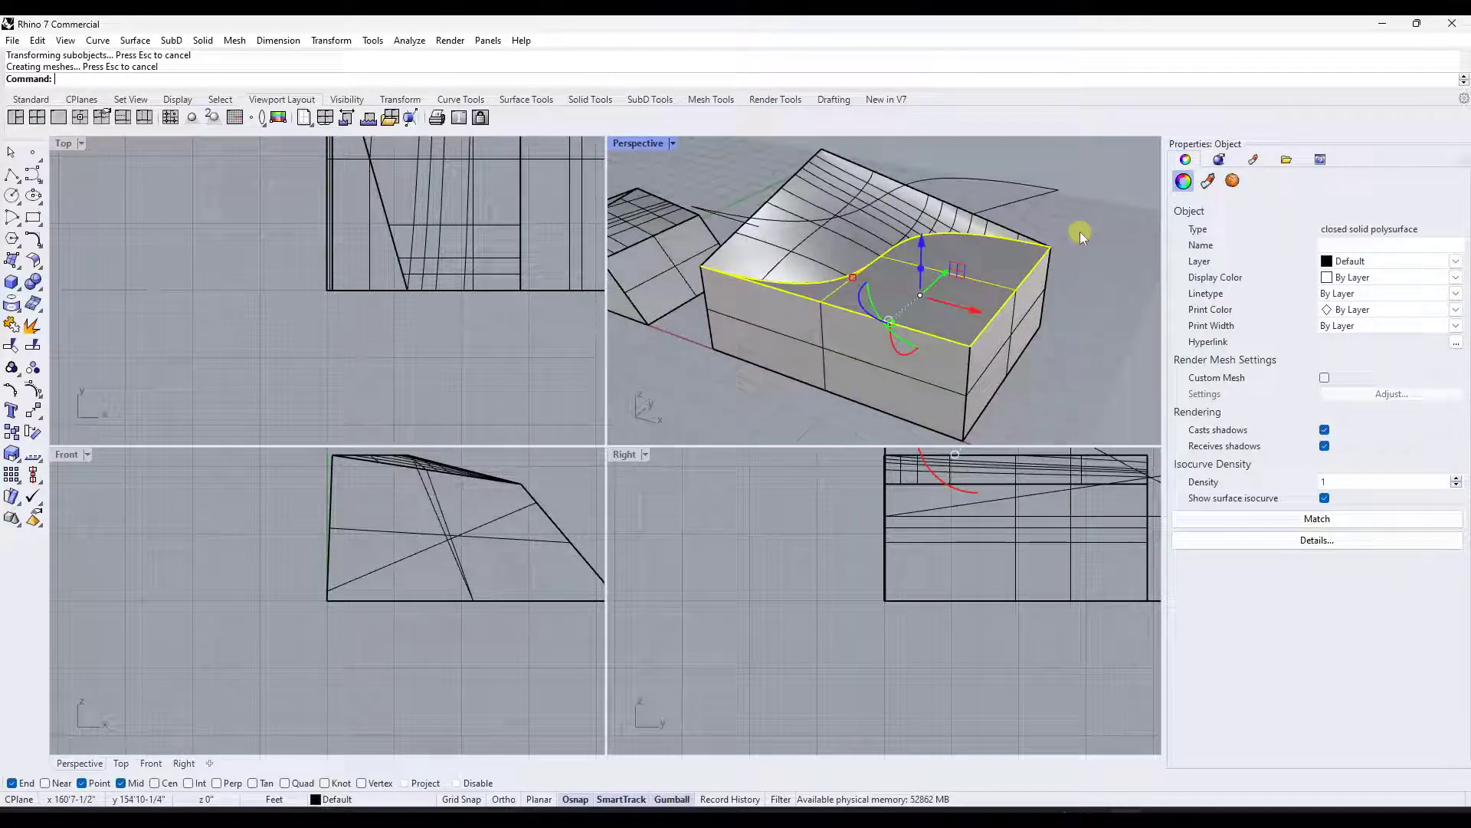
- Clear the selection and orbit and zoom to a lower side view of both blocks
left_click(1077, 232)
scroll(838, 276, "up", 2)
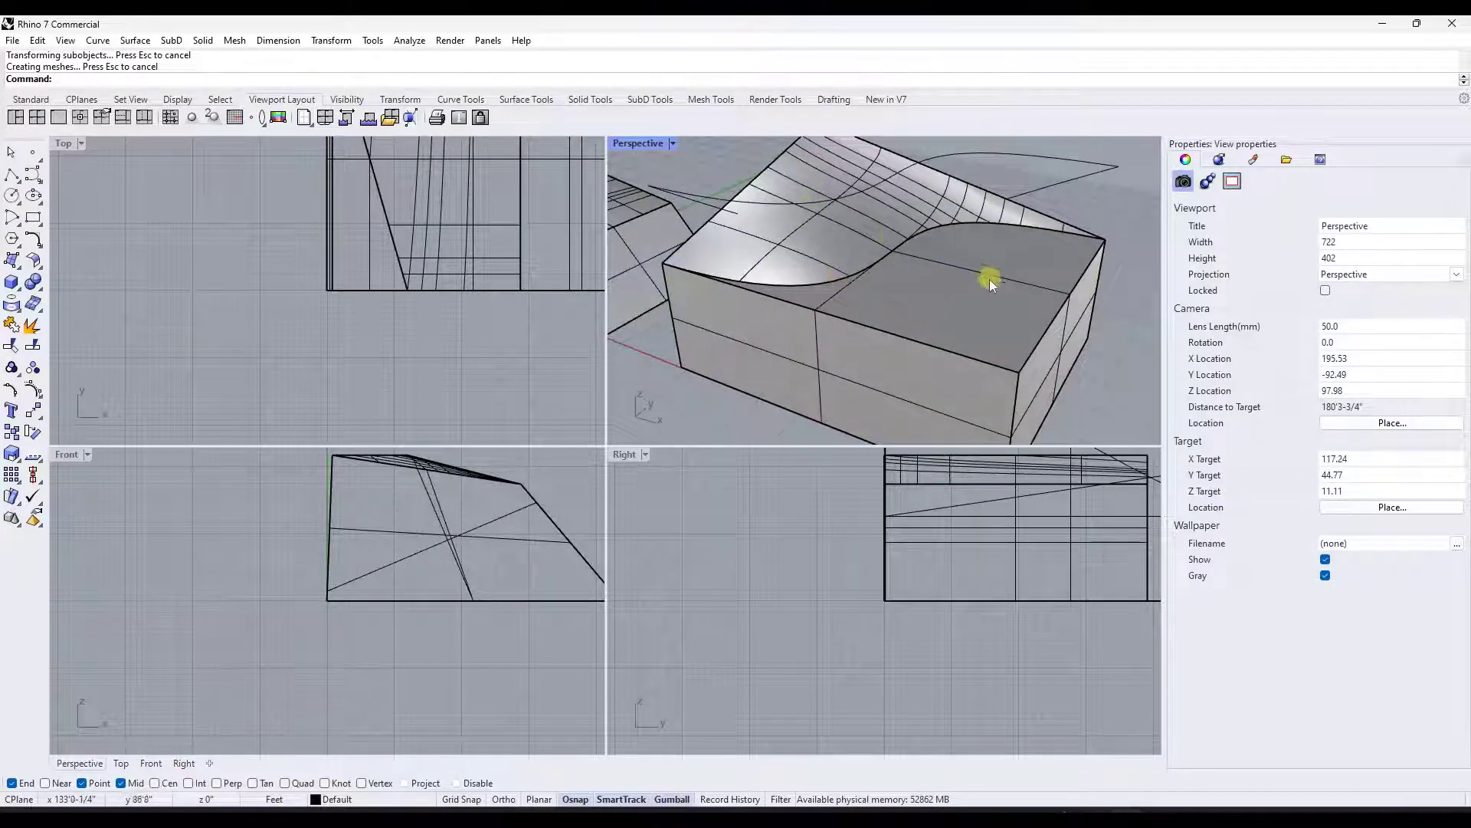
right_click_drag(990, 279, 900, 295)
scroll(936, 261, "down", 4)
scroll(946, 283, "down", 8)
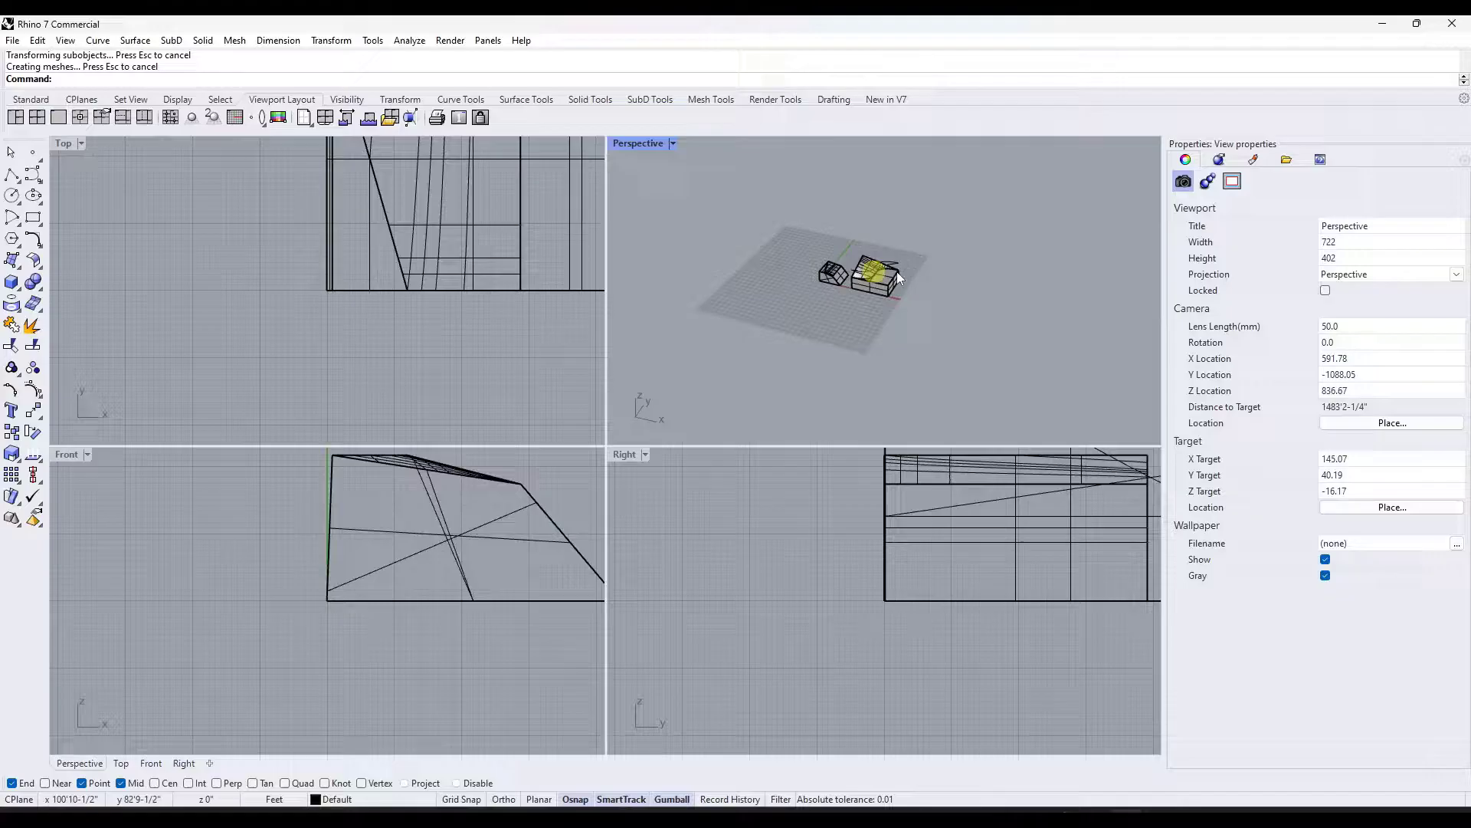
scroll(948, 301, "up", 3)
- Draw a rectangle on the ground beside the two reshaped blocks
type("Rectangle")
key("Return")
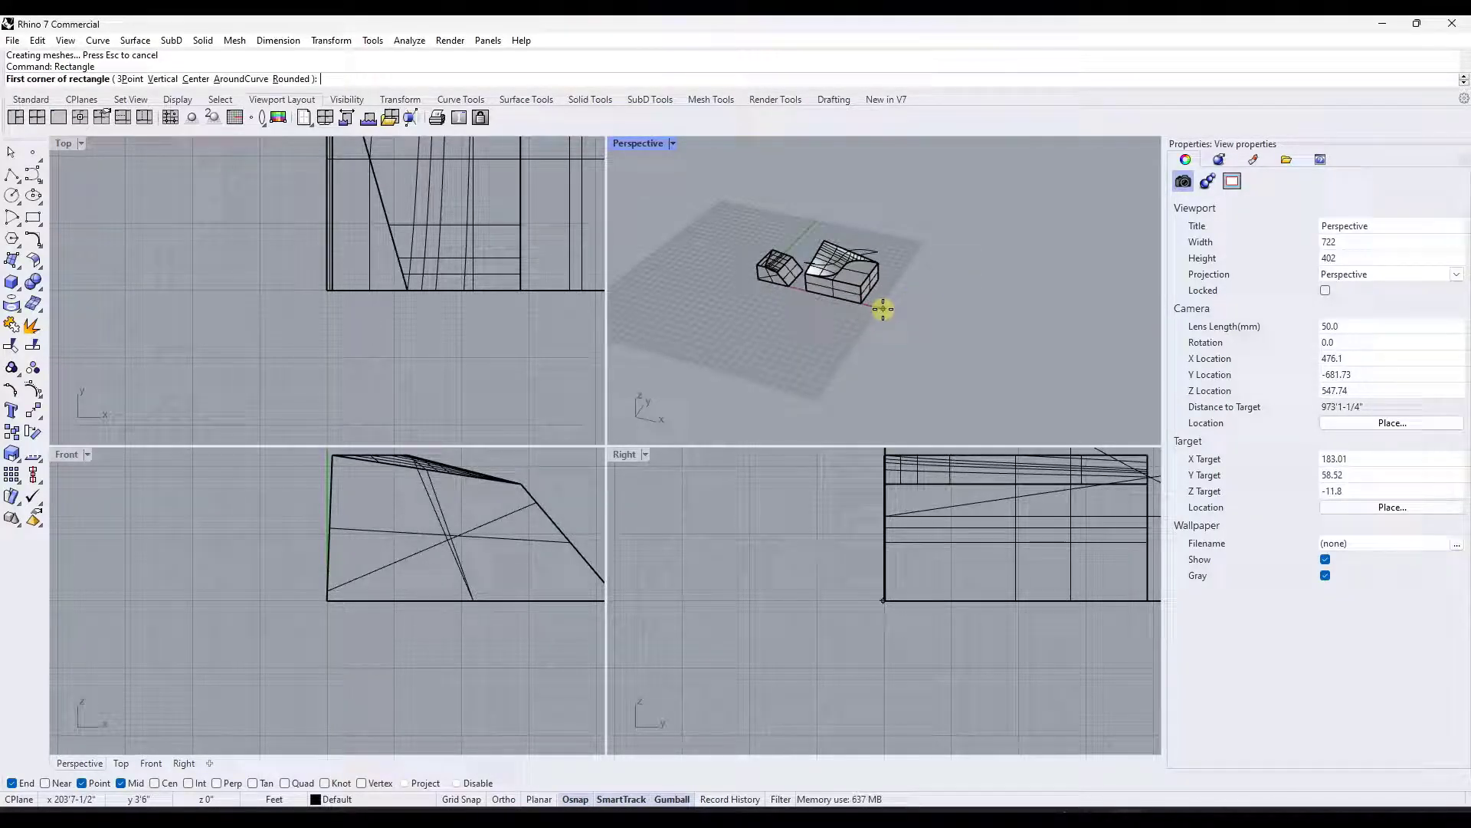
left_click(884, 309)
left_click(974, 293)
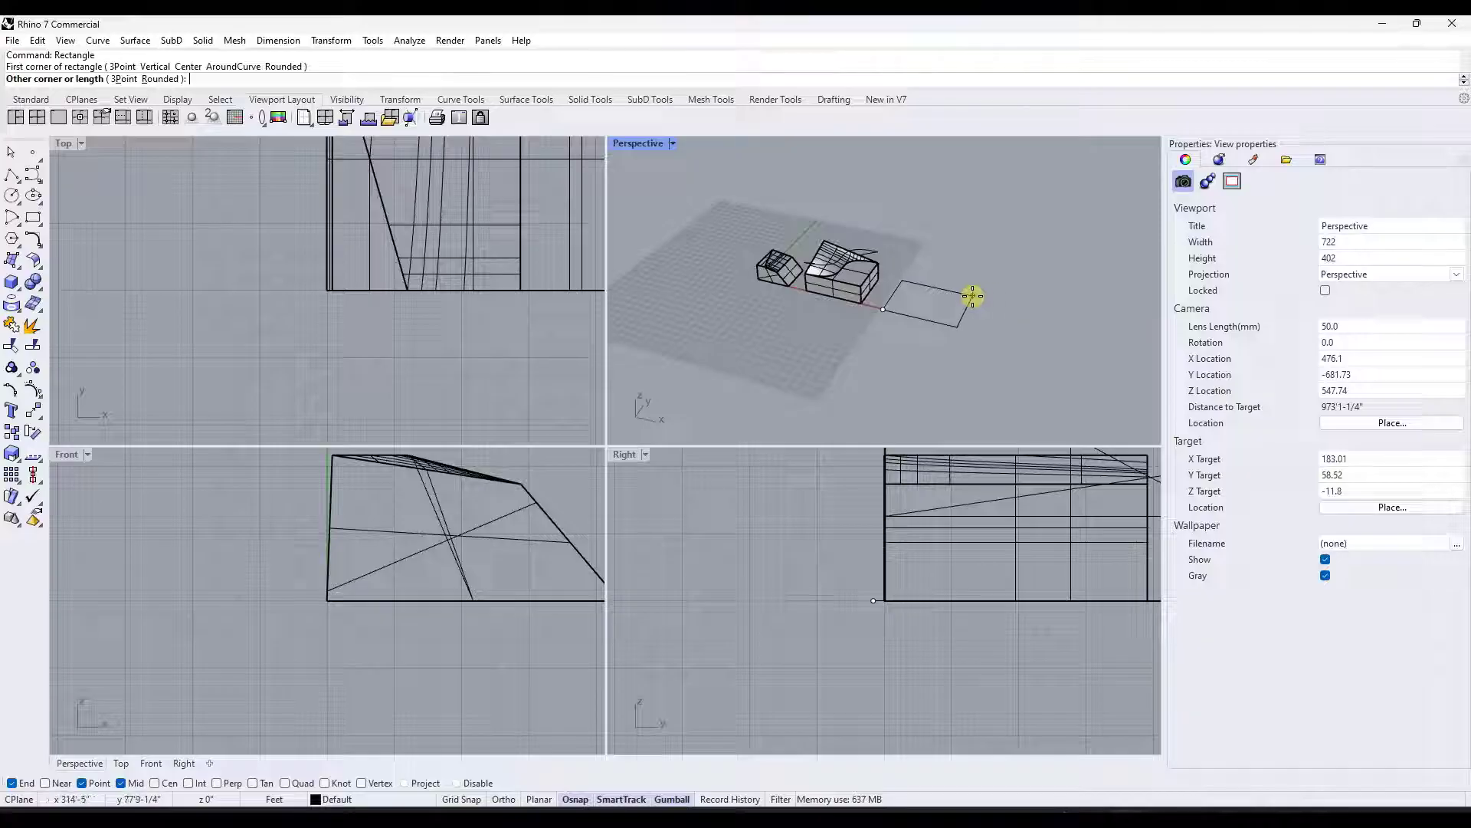
- Extrude the new rectangle upward with ExtrudeCrv into a third box solid
type("ext")
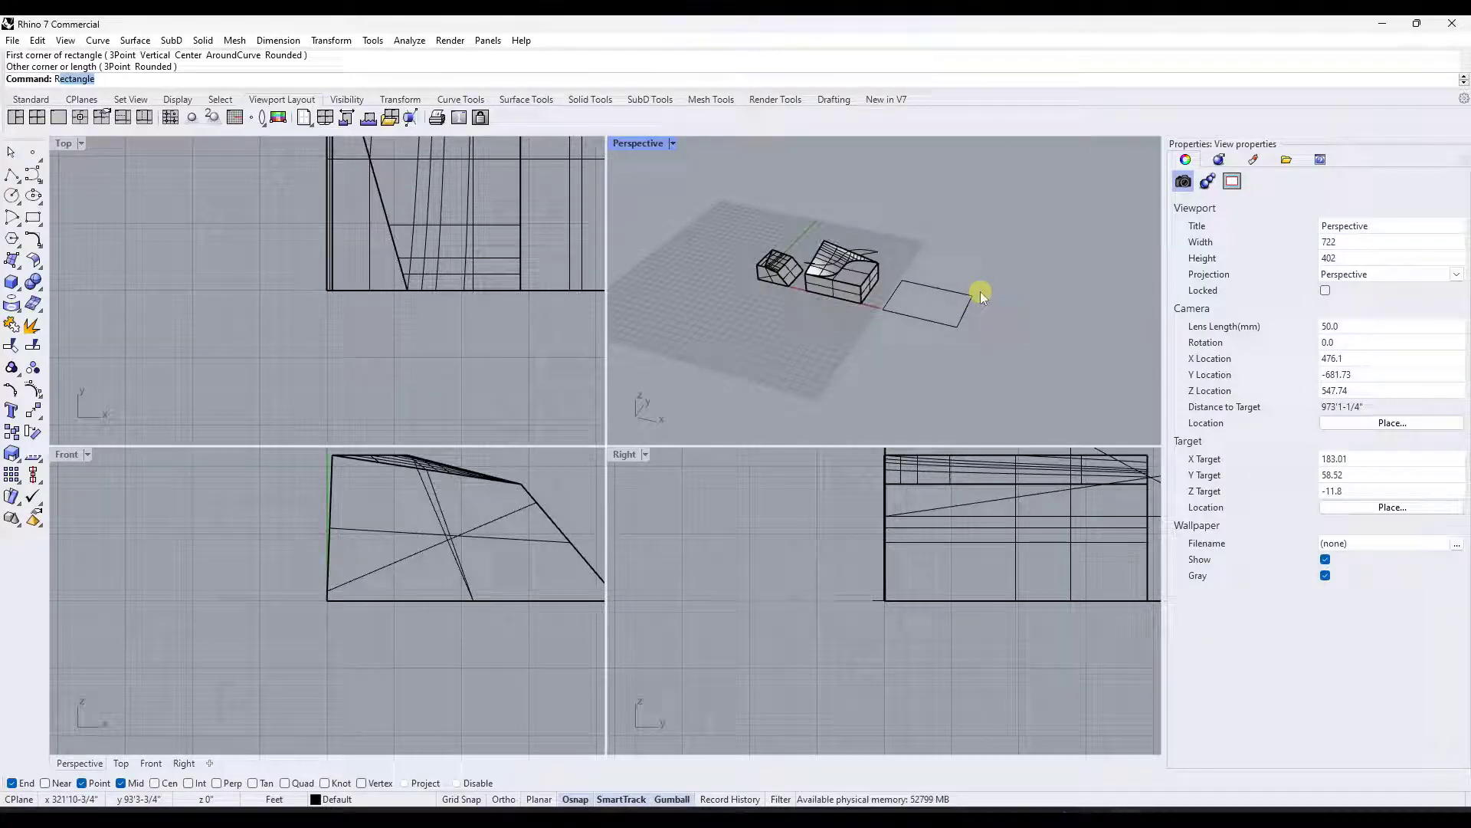
key("Escape")
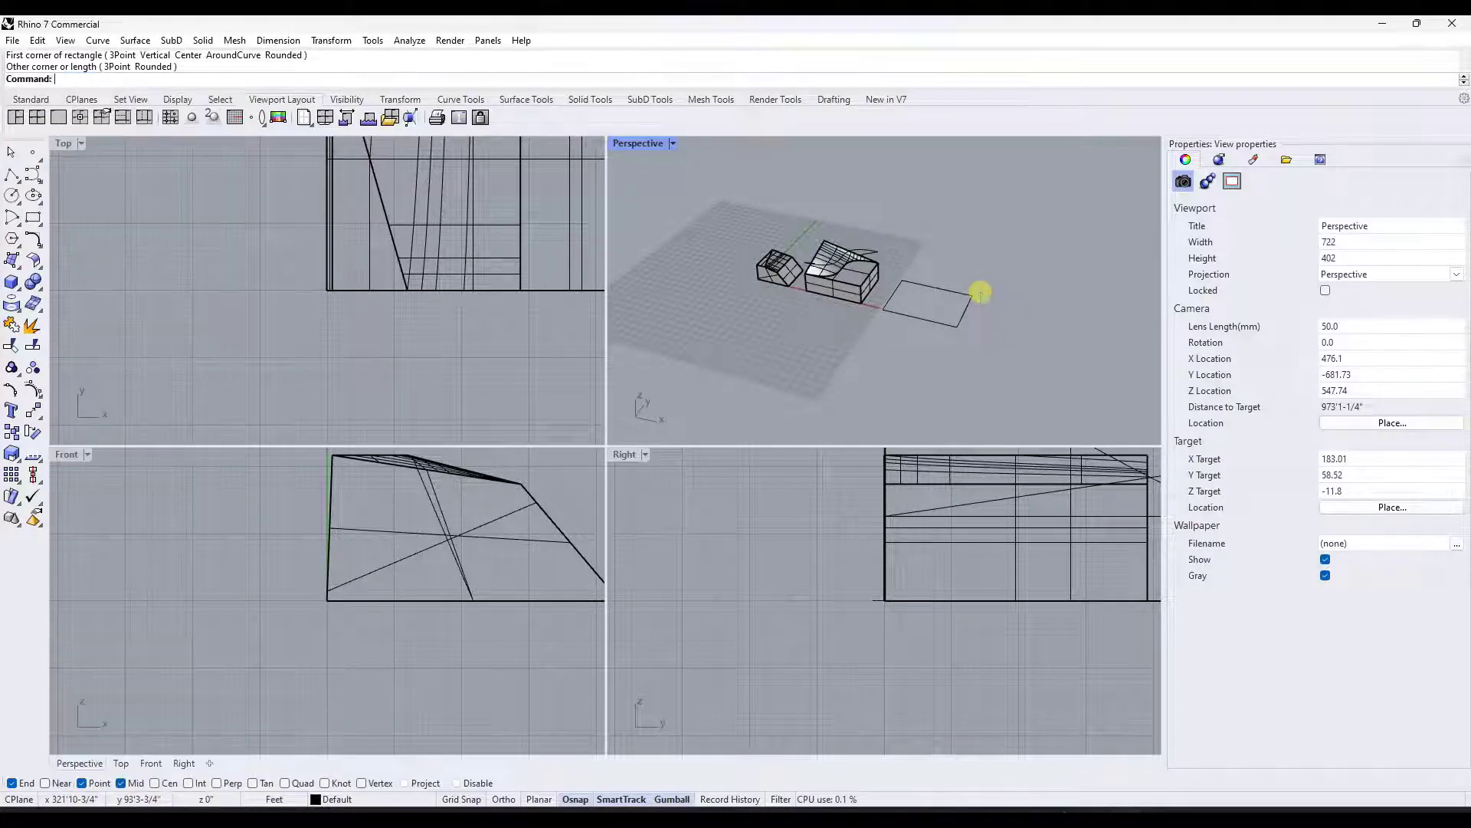
key("Return")
left_click(967, 300)
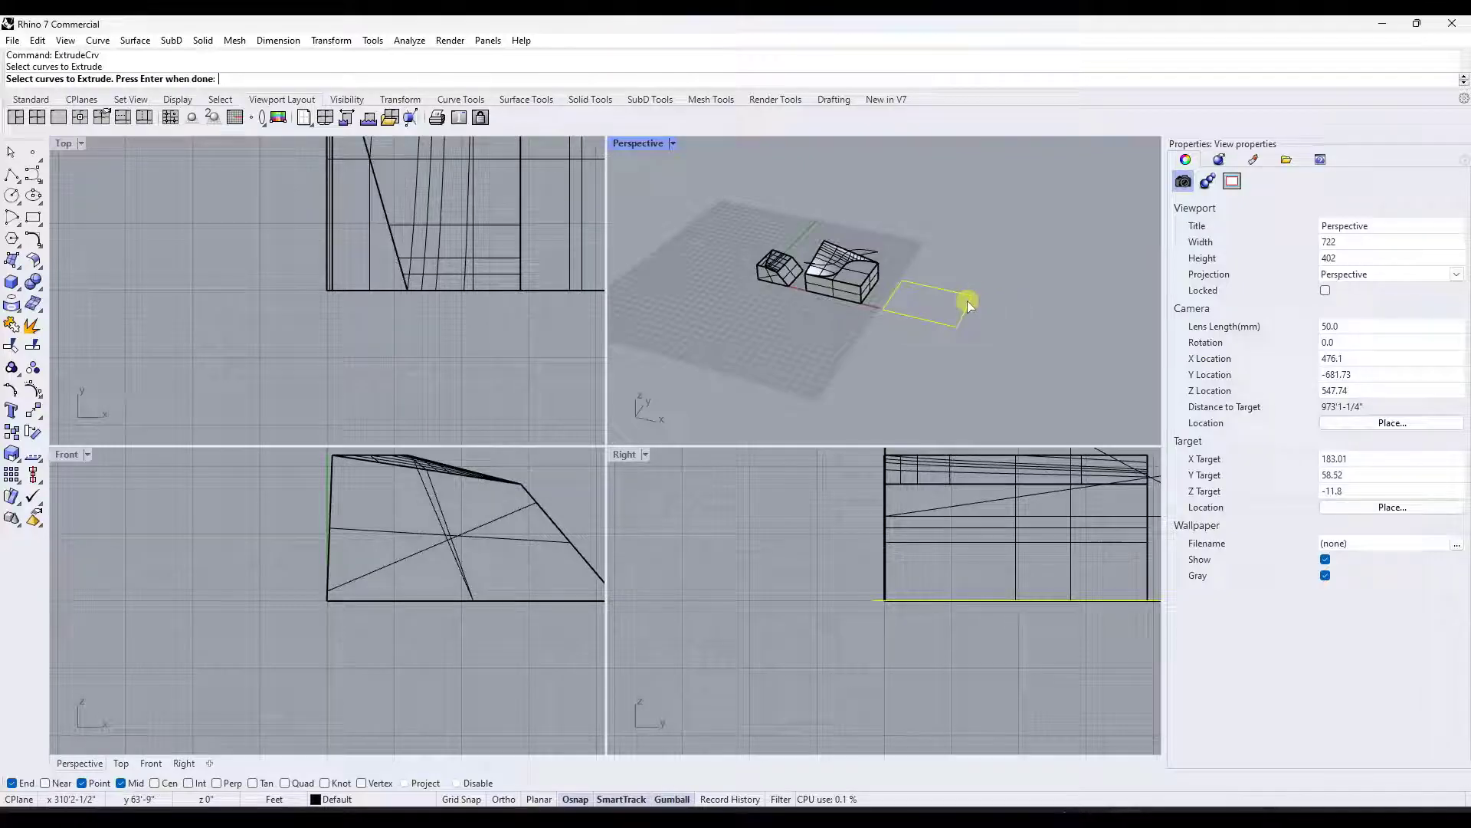
key("Return")
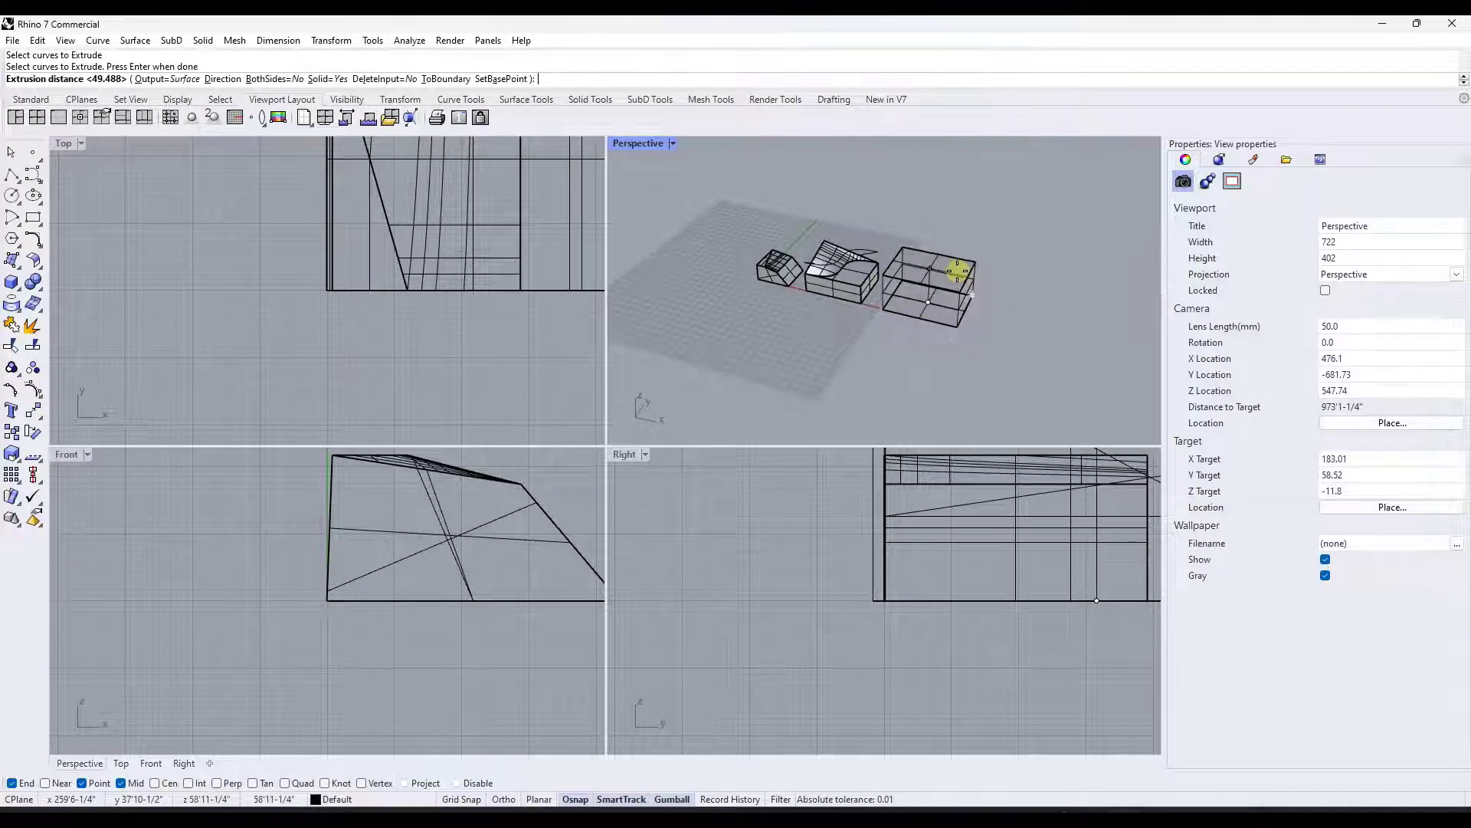
left_click(984, 268)
scroll(985, 267, "up", 6)
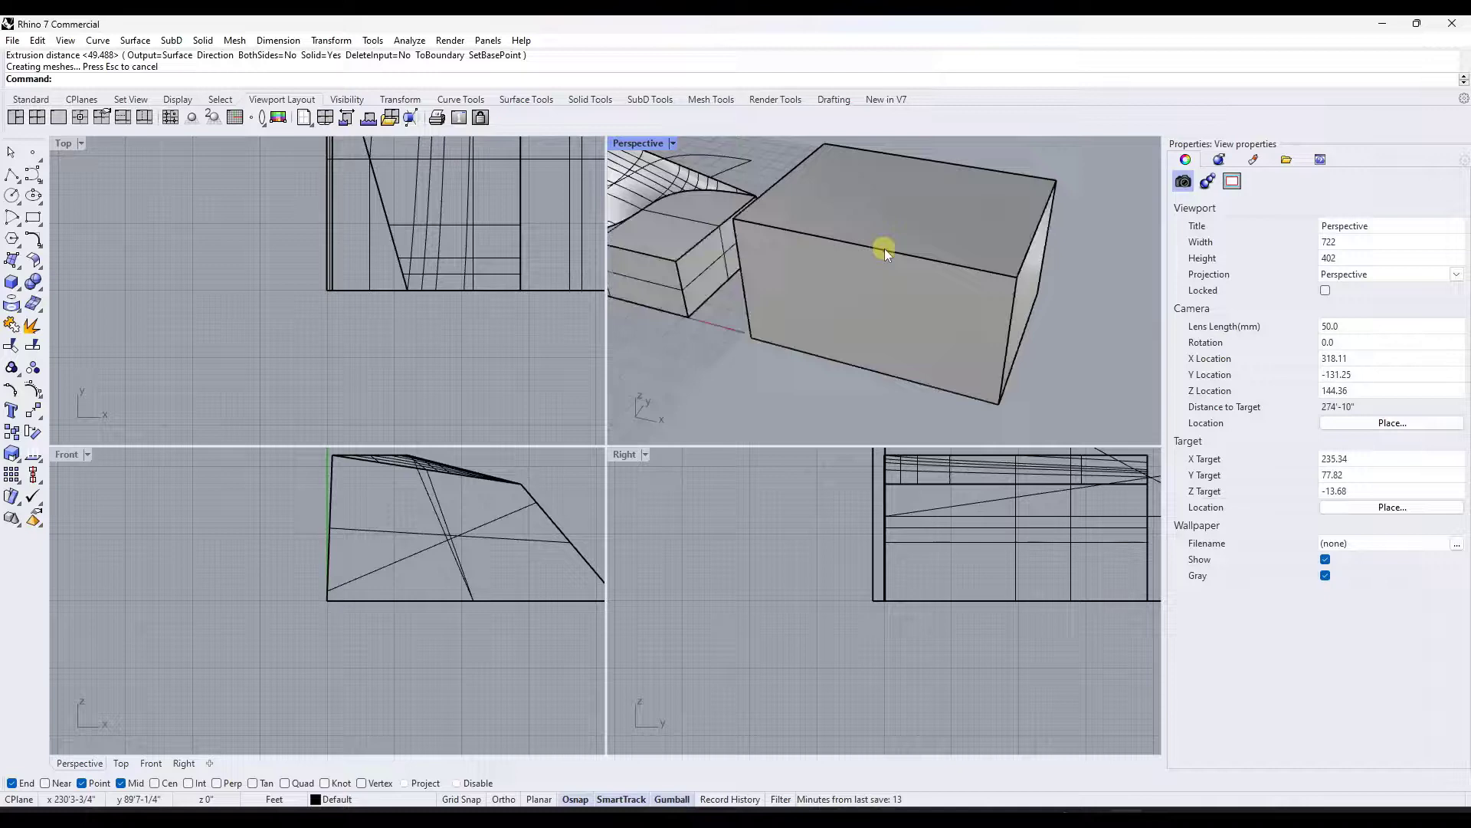
right_click_drag(923, 227, 939, 232)
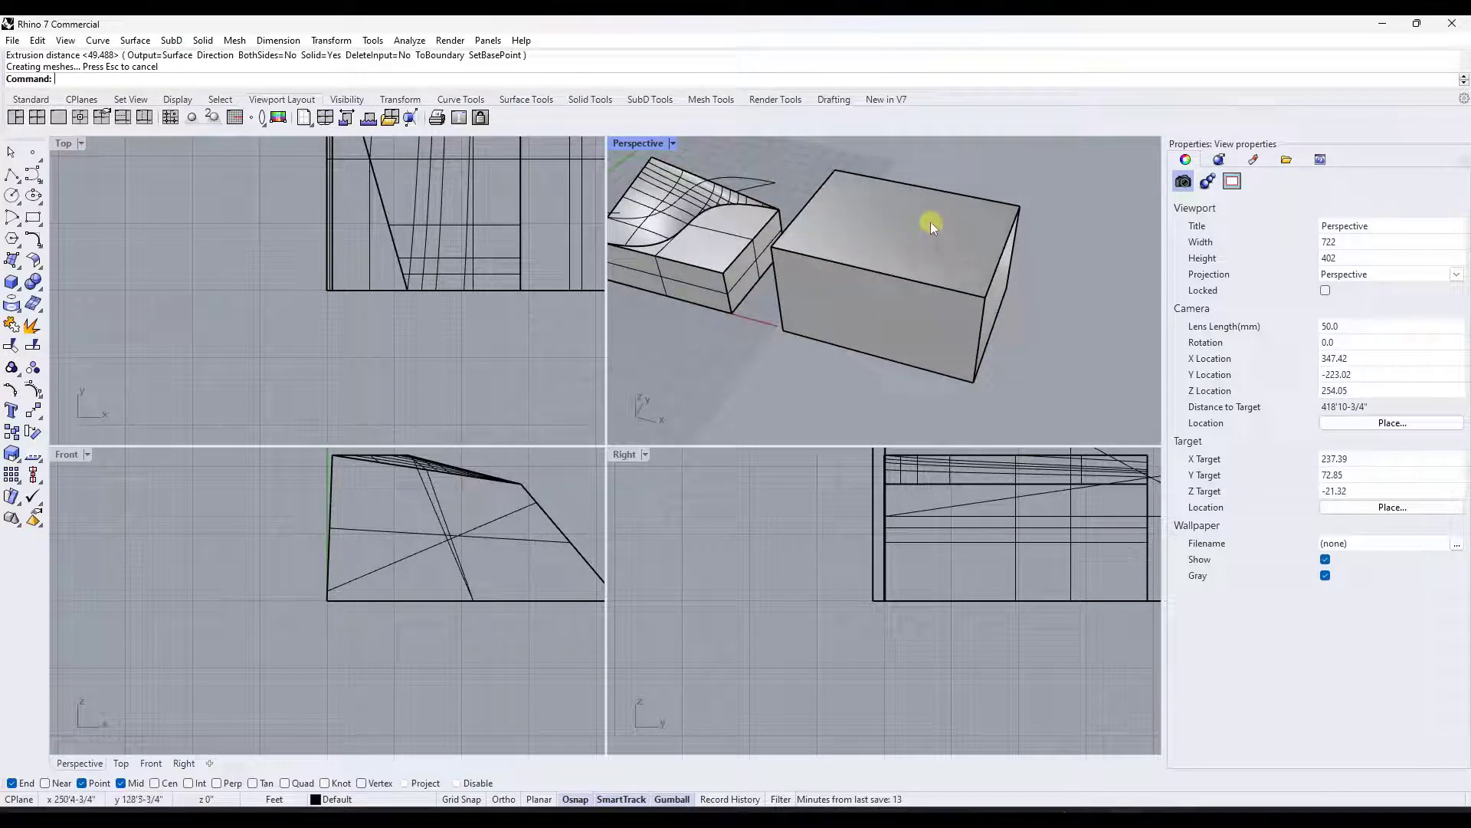
- Draw a circle centred on the third box's top face
type("Circle")
key("Return")
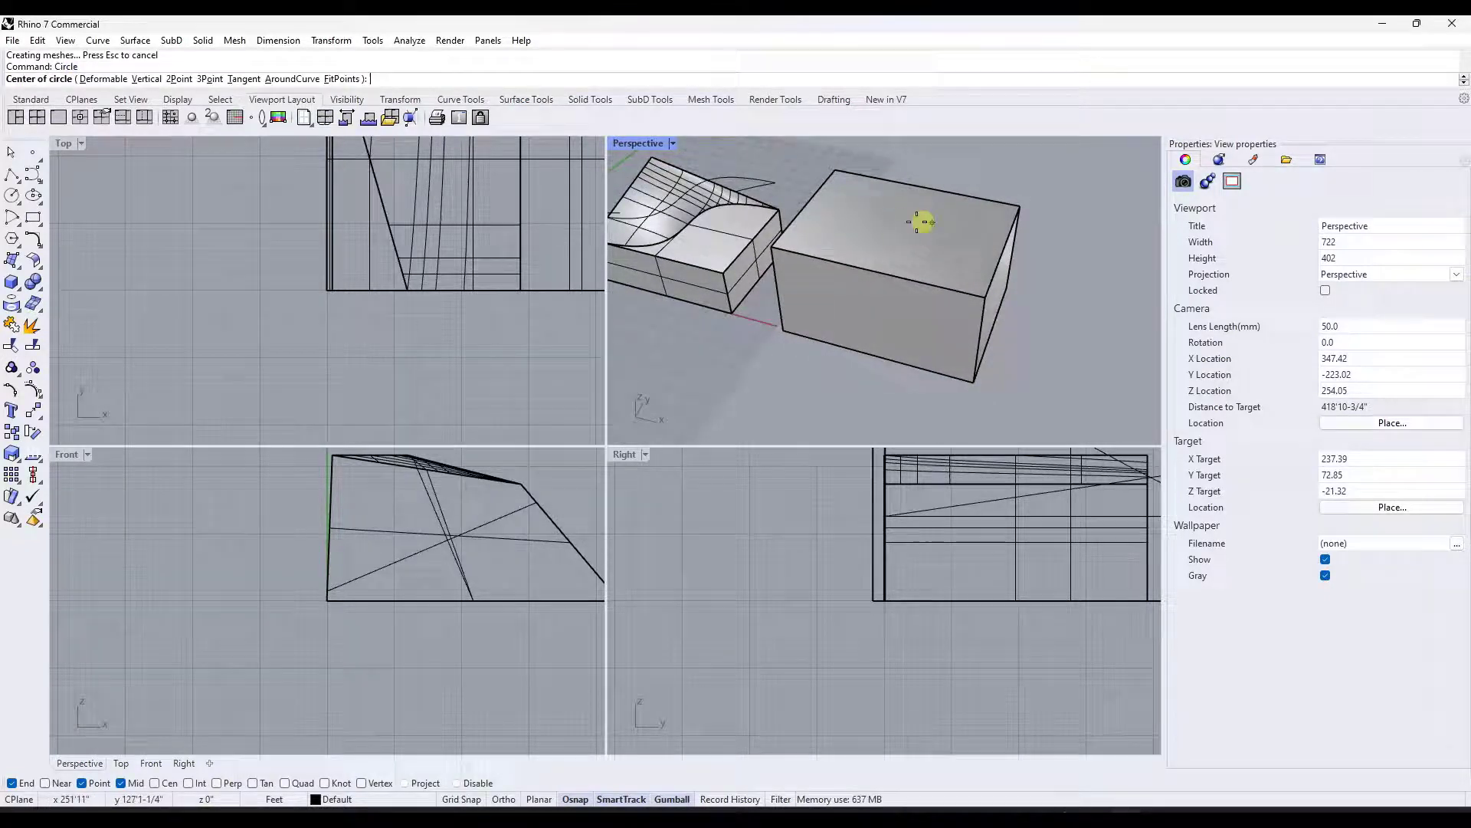
left_click(899, 225)
left_click(936, 233)
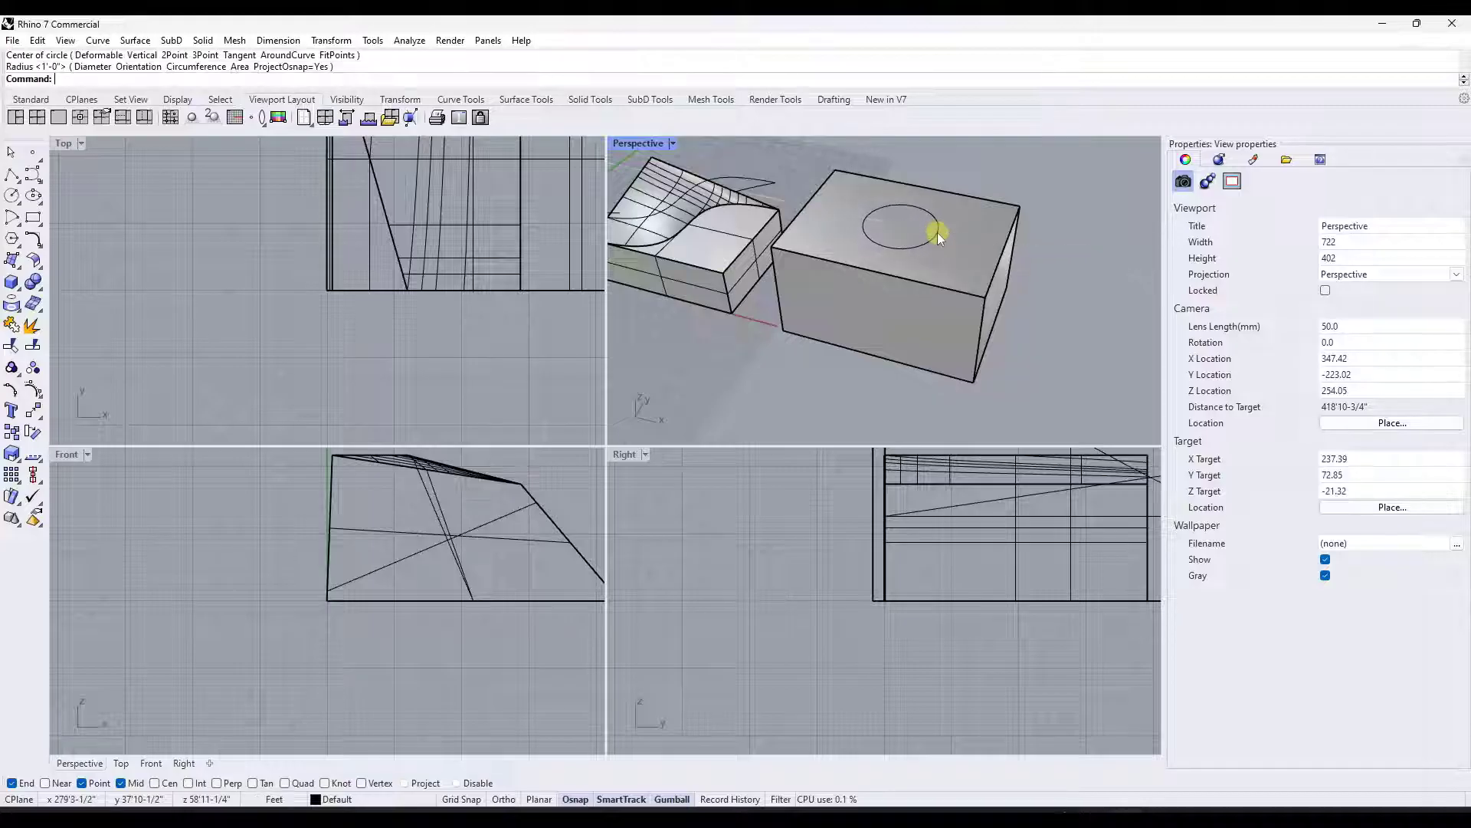
scroll(956, 238, "up", 5)
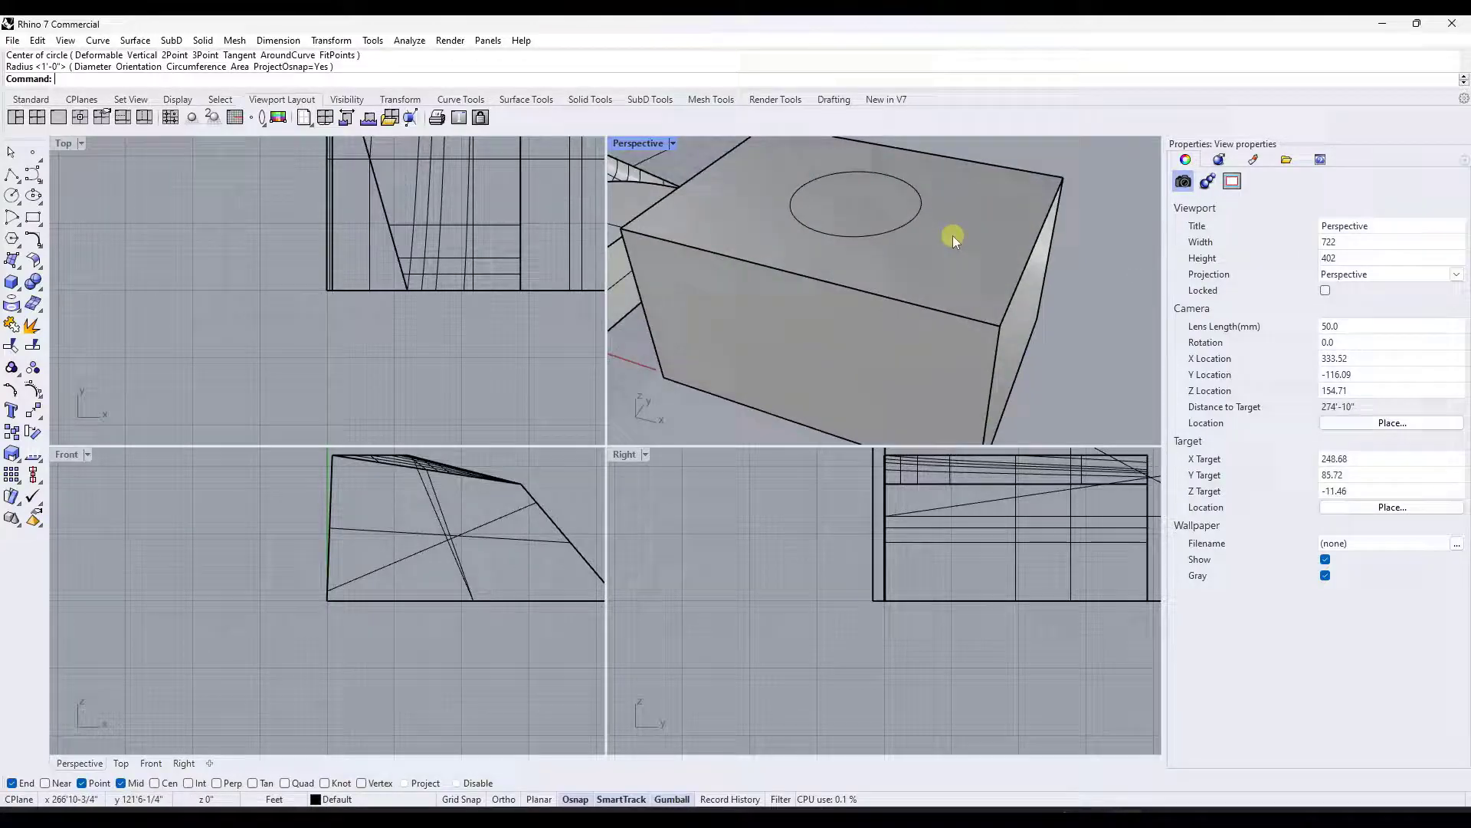
- Split the box's top face along the circle with SplitFace
type("SplitFace")
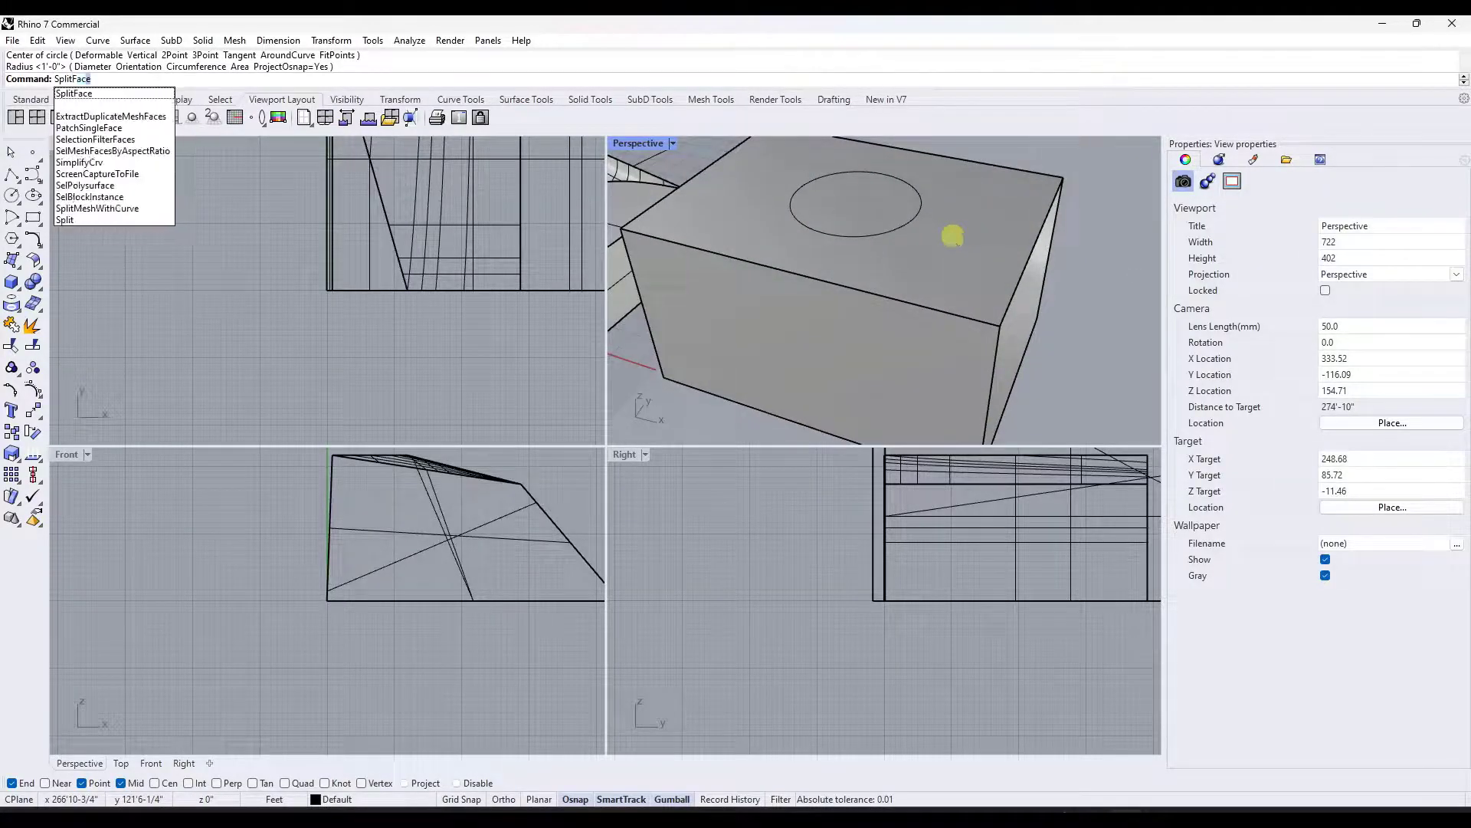
key("Return")
left_click(938, 240)
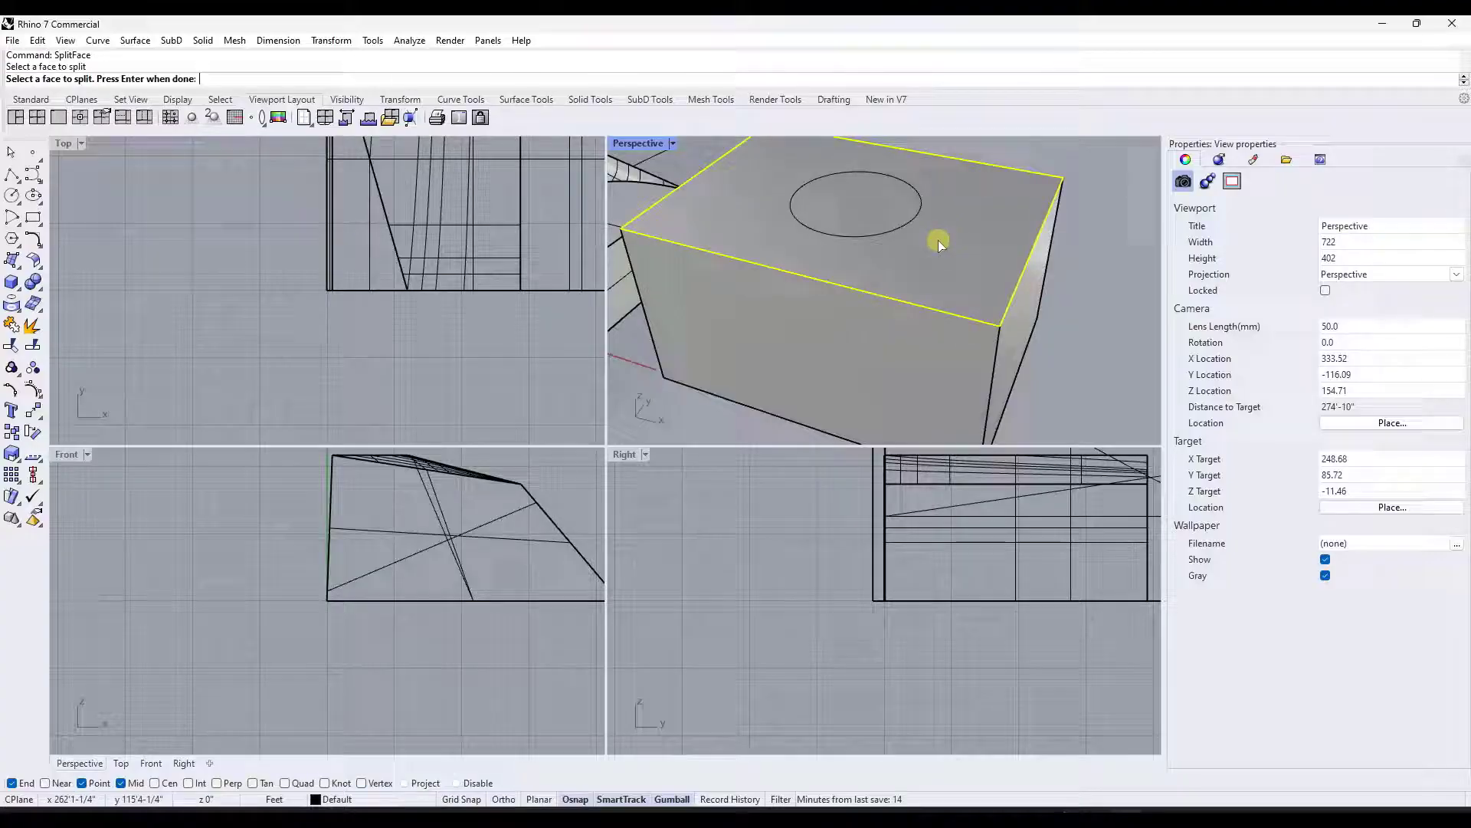
key("Return")
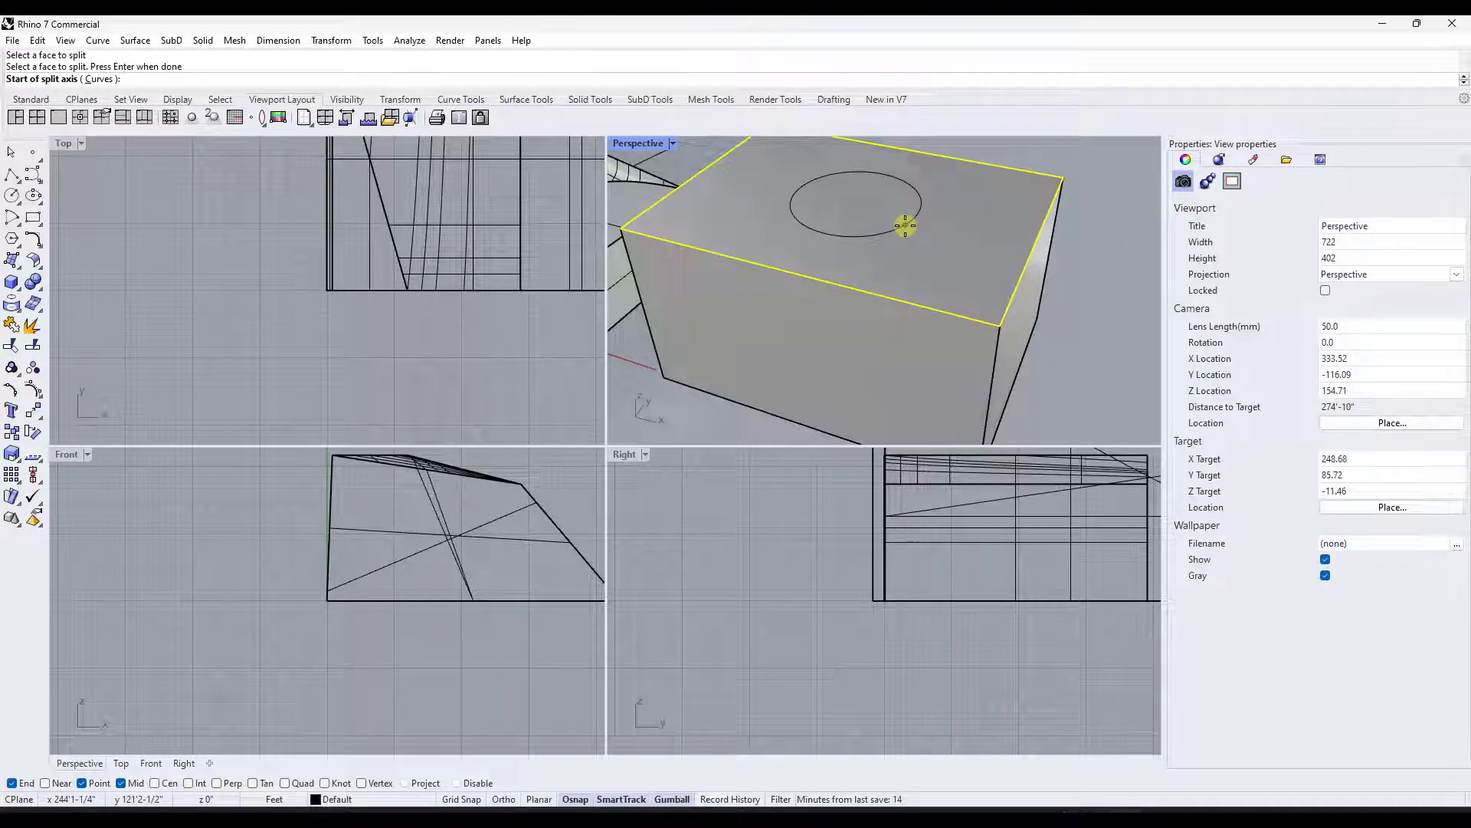
type("c")
key("Return")
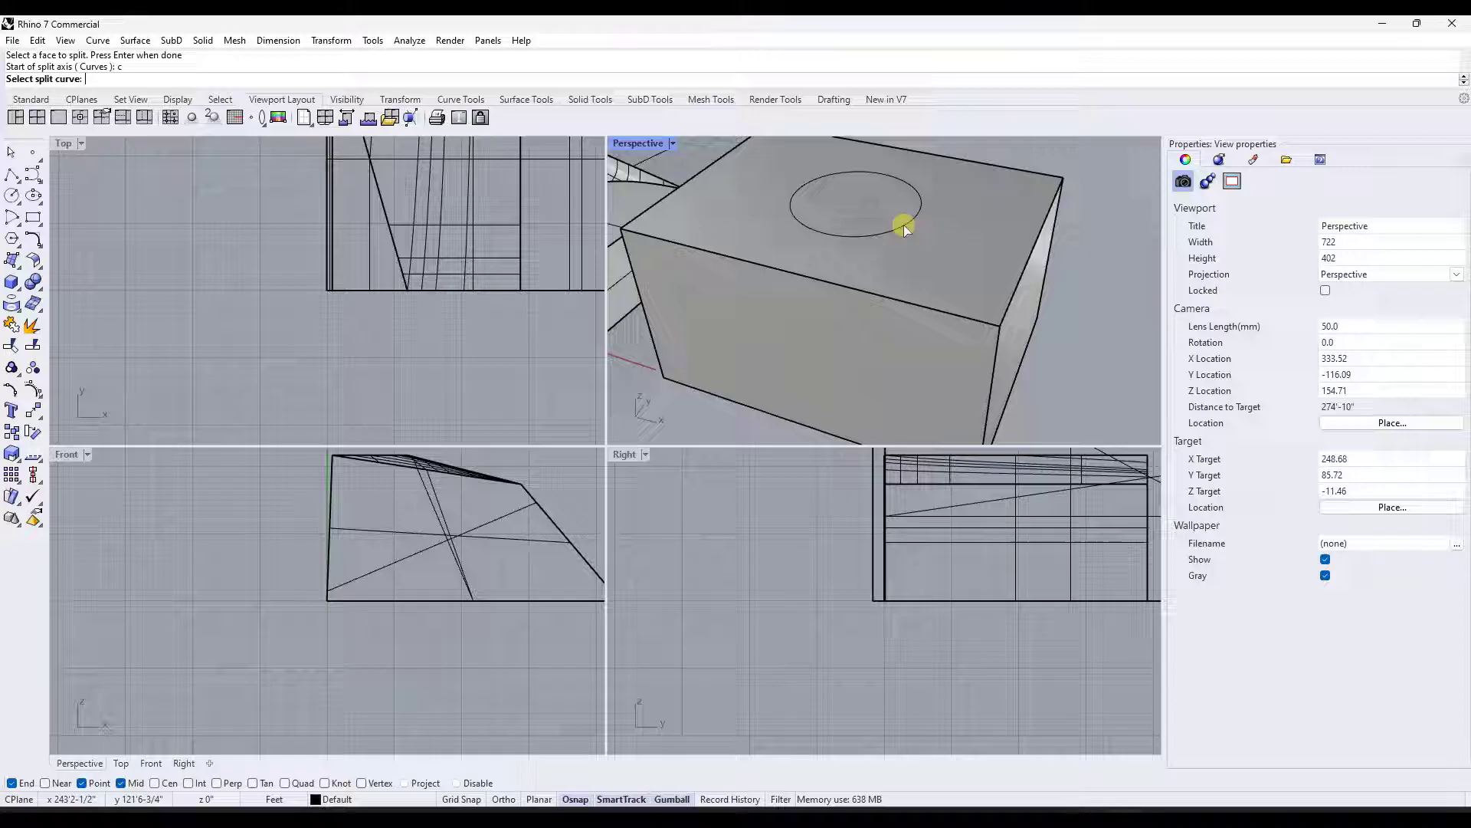
left_click(903, 224)
scroll(903, 224, "down", 3)
key("Return")
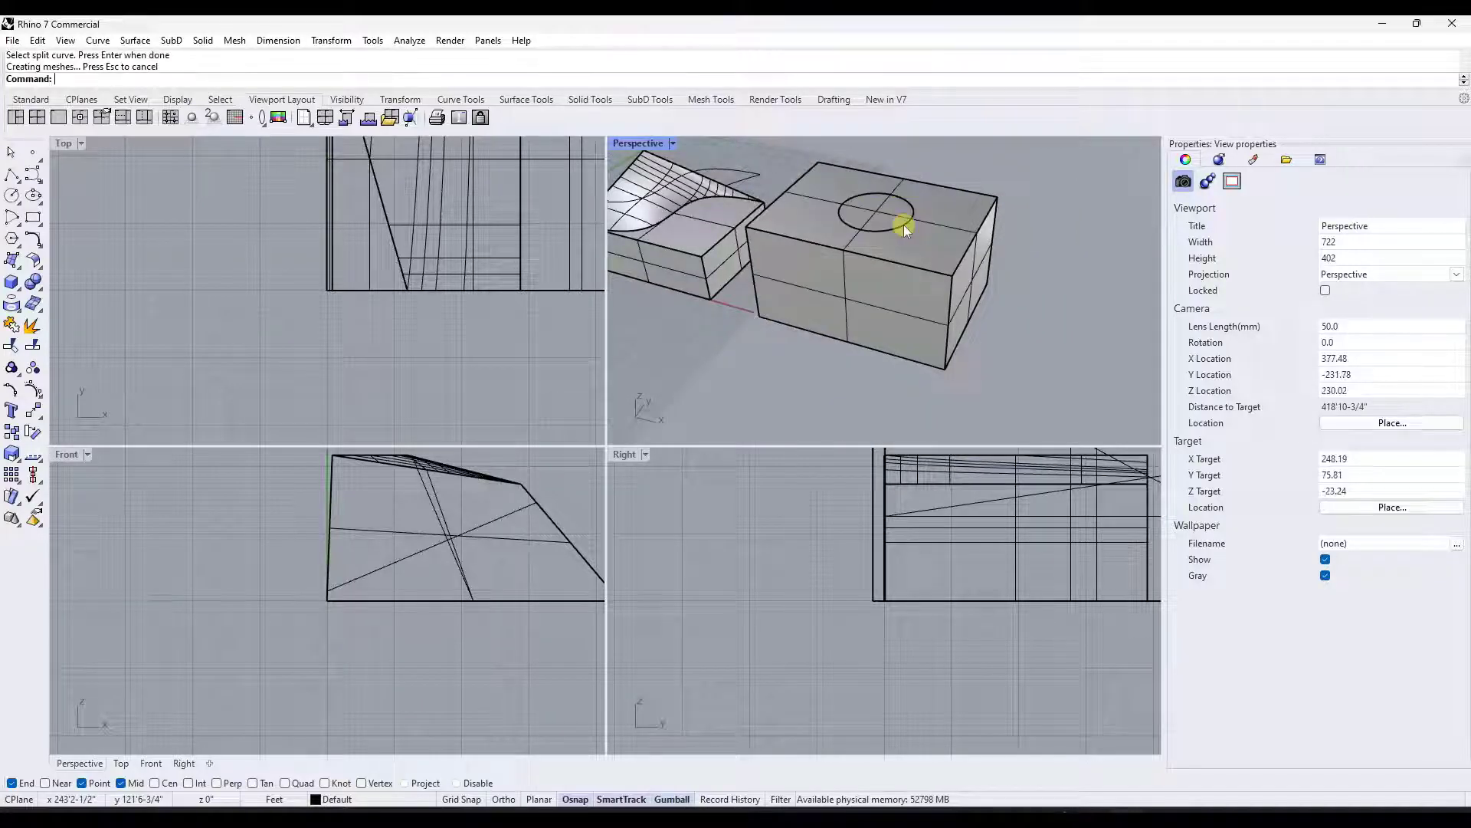
scroll(849, 221, "up", 2)
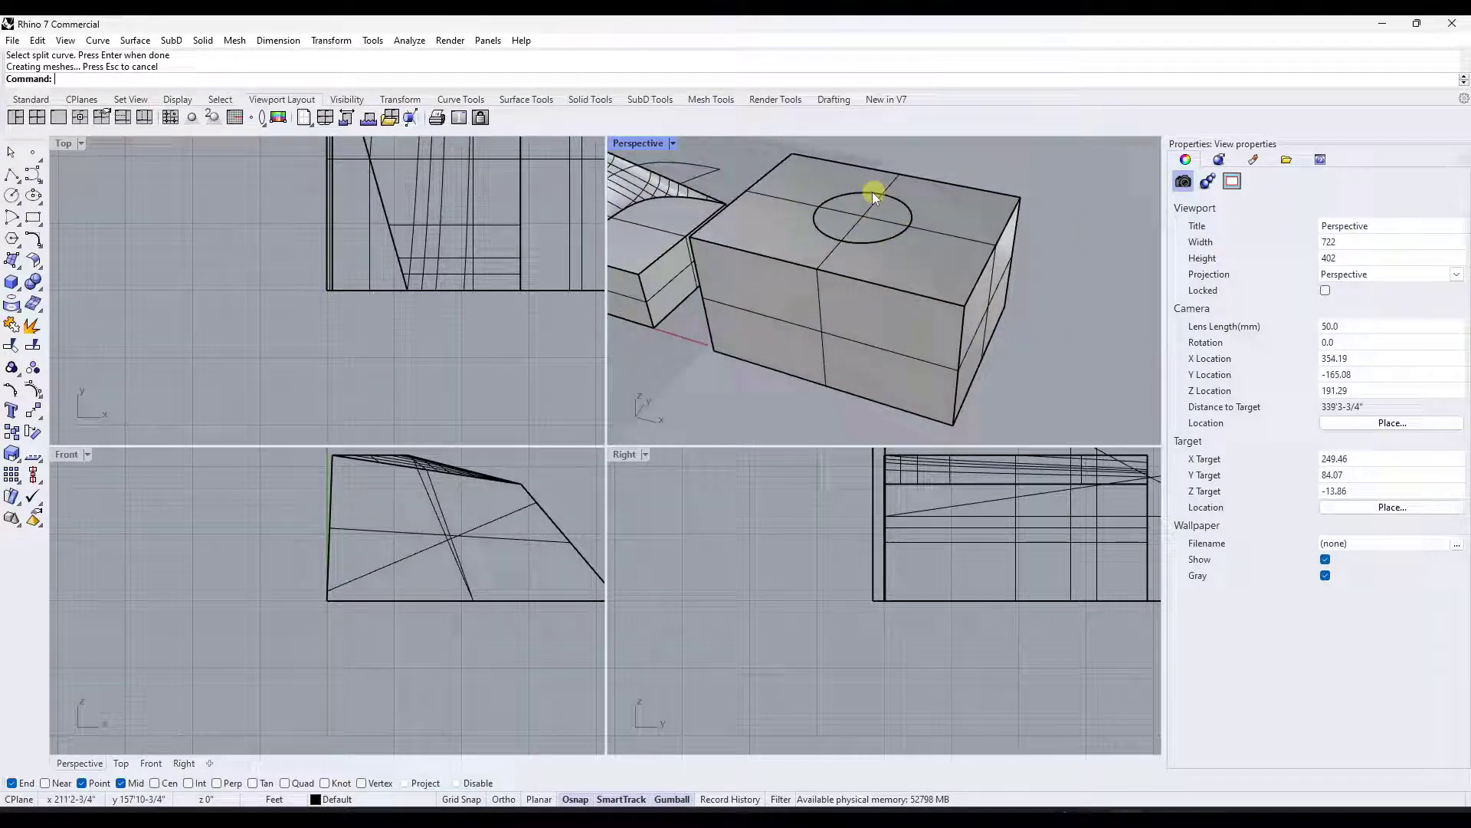
- Select the circular edge on the third box's top from the overlapping candidates
left_click(878, 213, "ctrl+shift")
left_click(1061, 177)
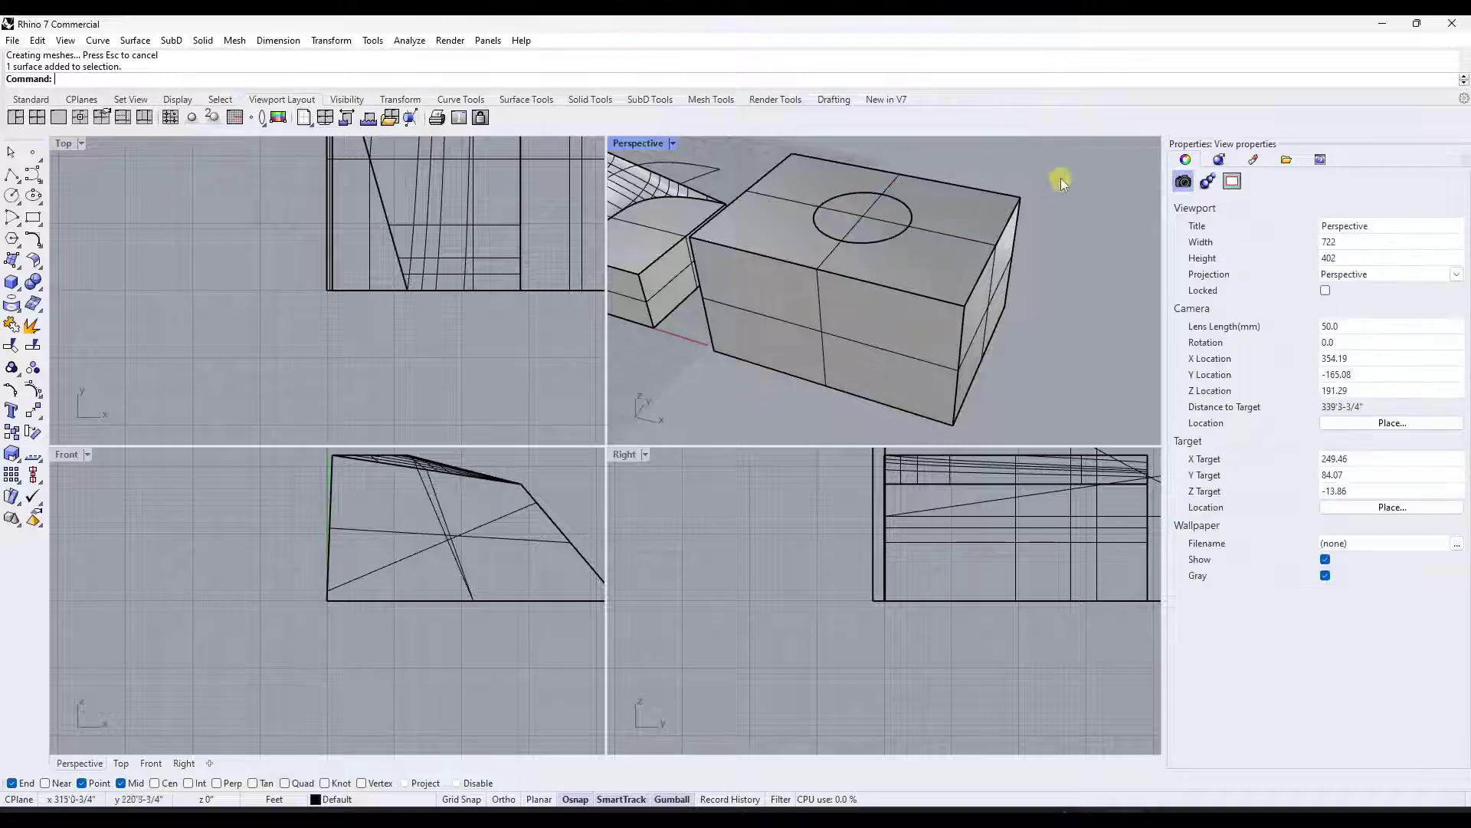
left_click(889, 215)
left_click(899, 213, "ctrl+shift")
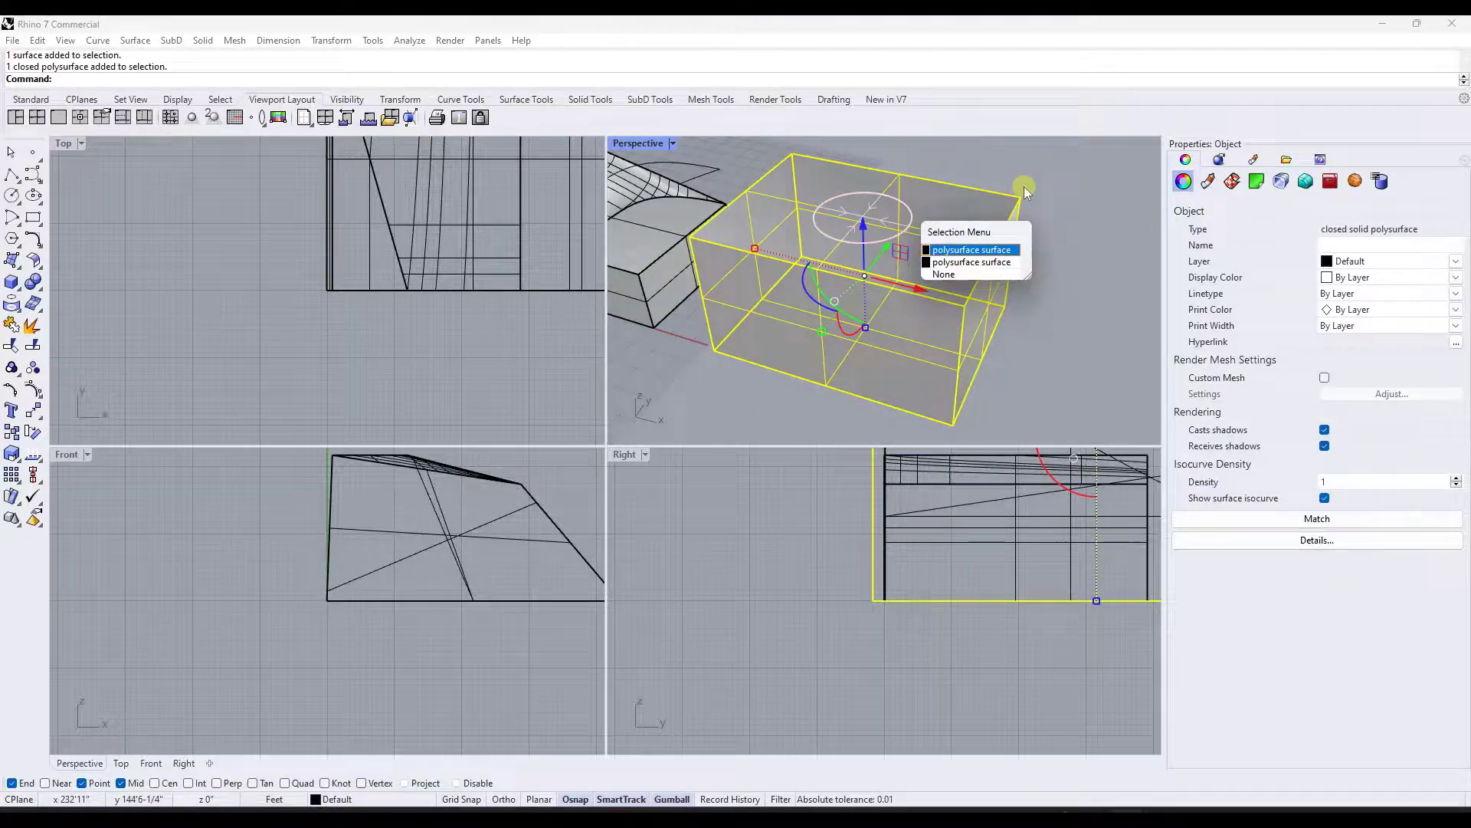
left_click(969, 250)
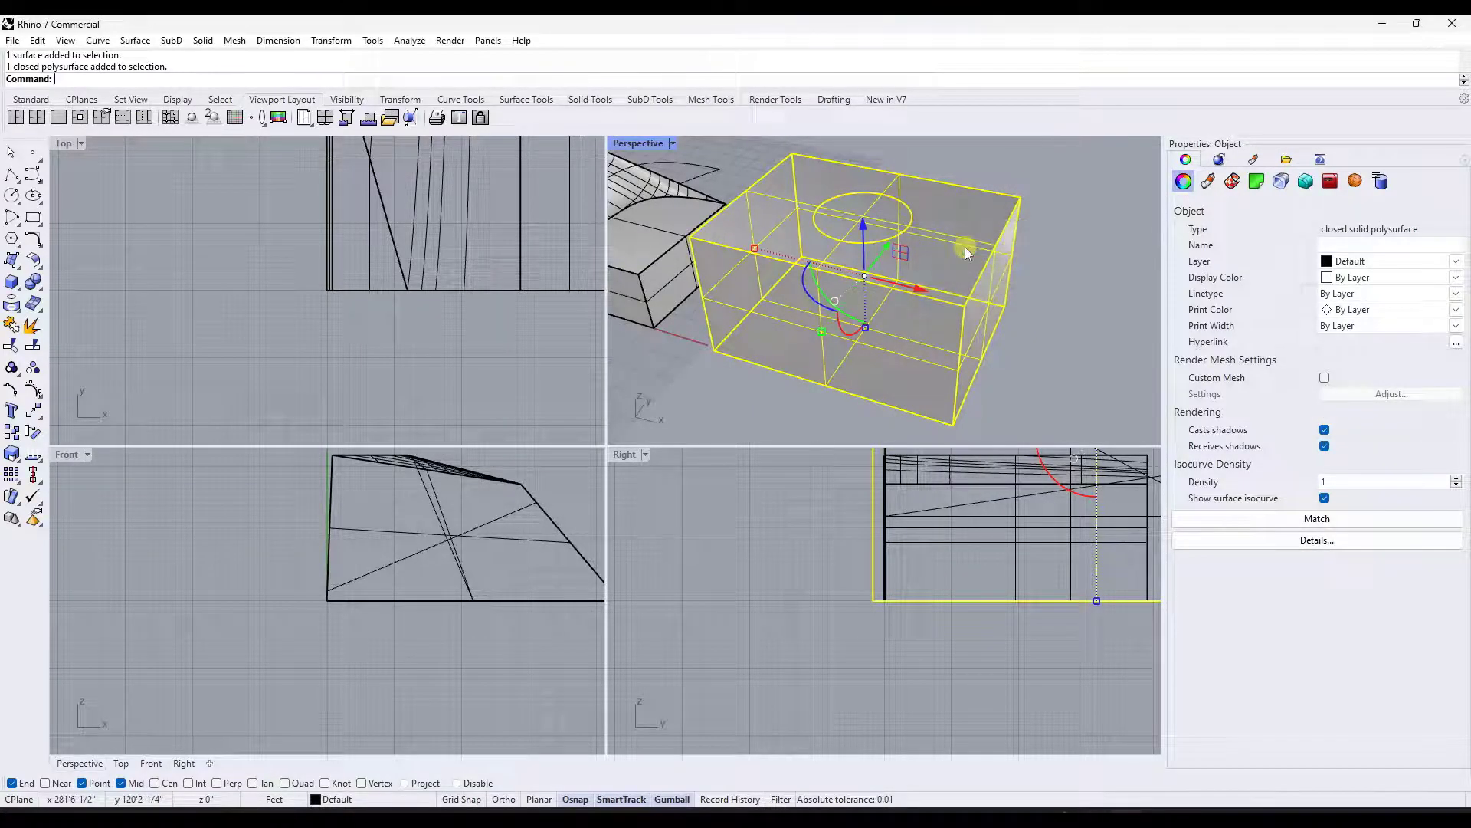
left_click(1046, 186)
left_click(904, 222, "ctrl+shift")
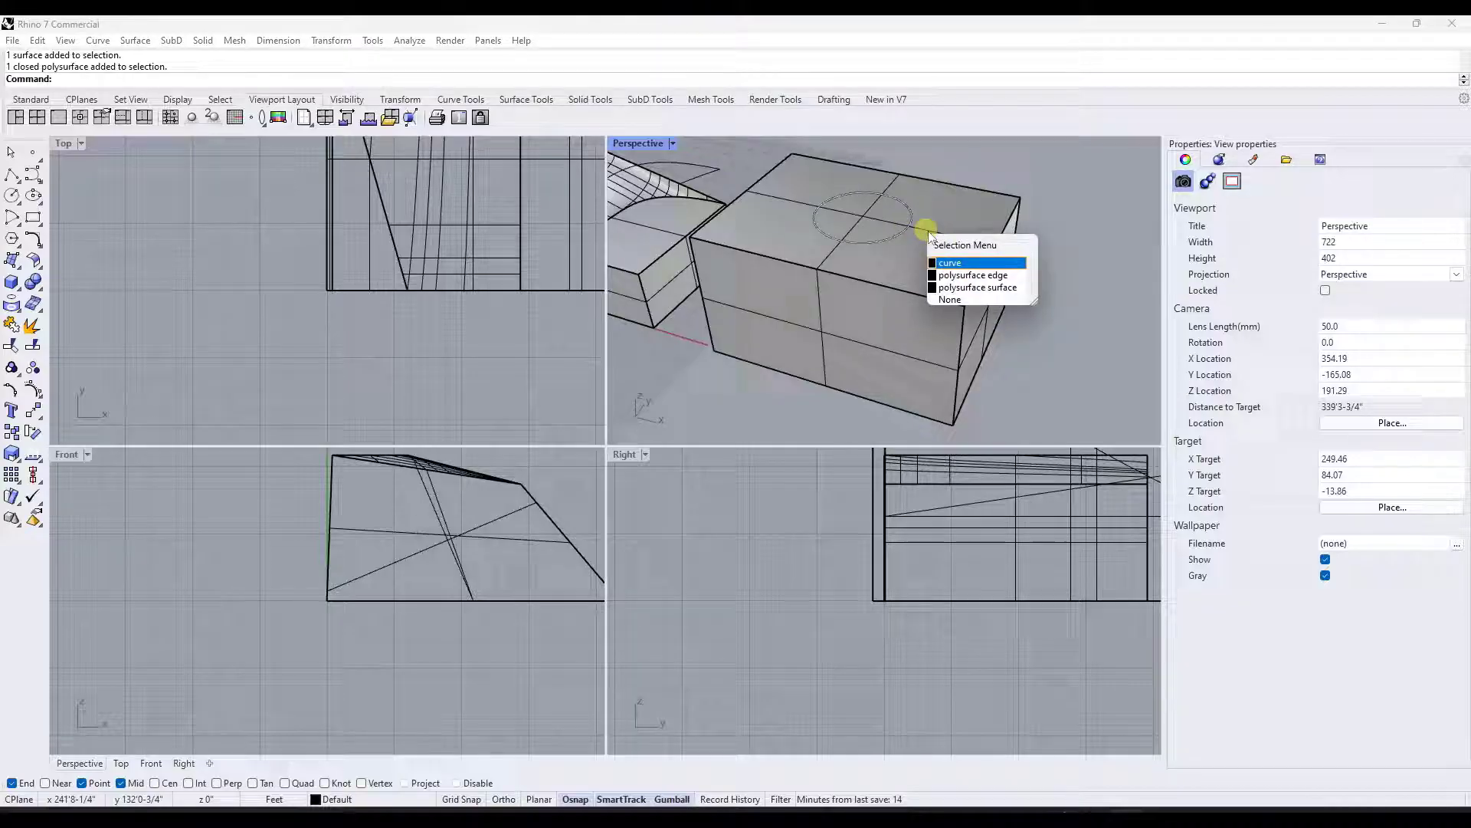
left_click(973, 275)
- Raise the circle edge upward with the gumball to bulge the top into a dome
left_click_drag(863, 167, 875, 154)
scroll(960, 208, "down", 3)
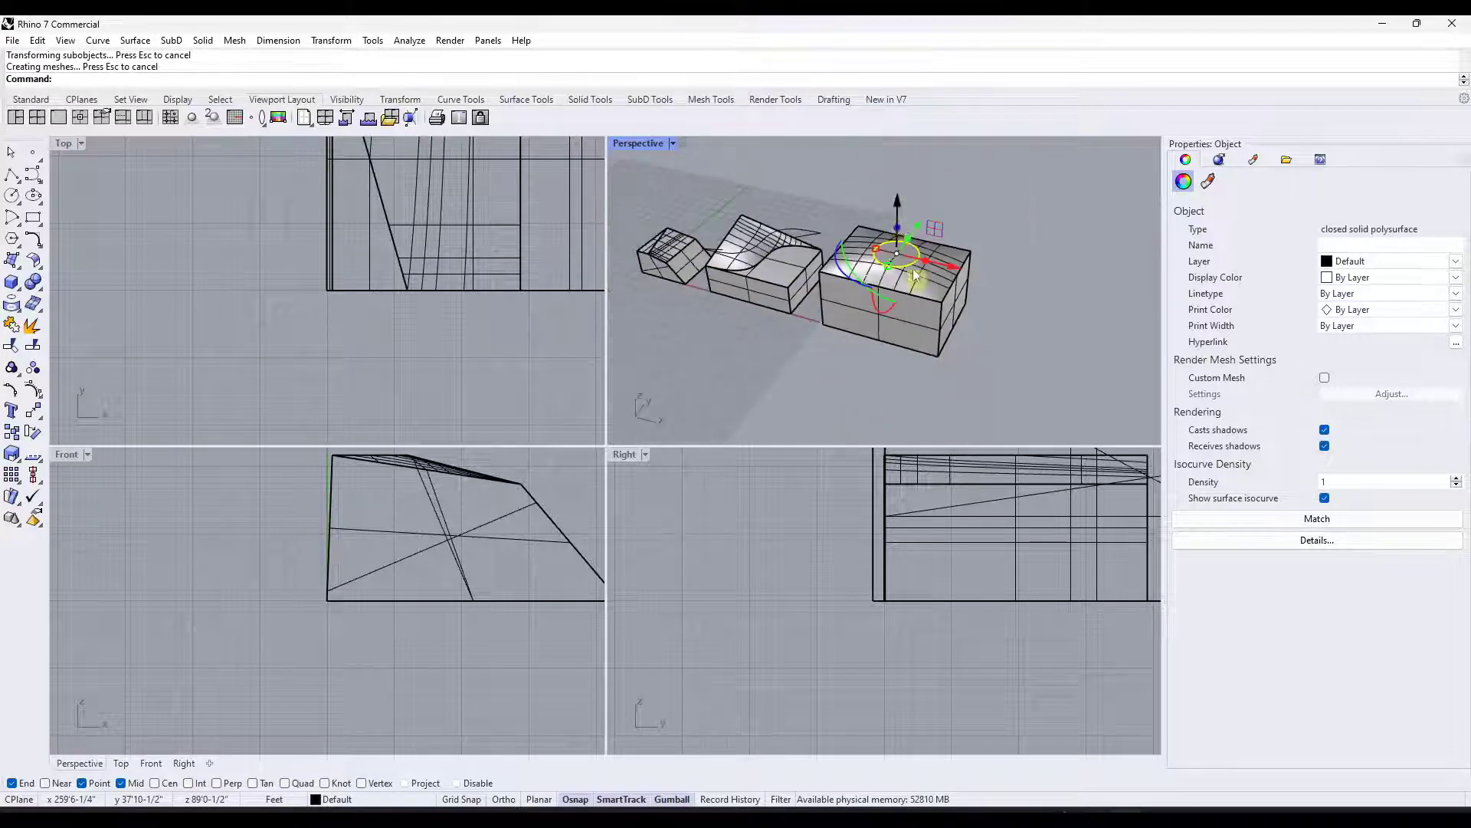
scroll(900, 206, "up", 2)
left_click_drag(897, 215, 894, 184)
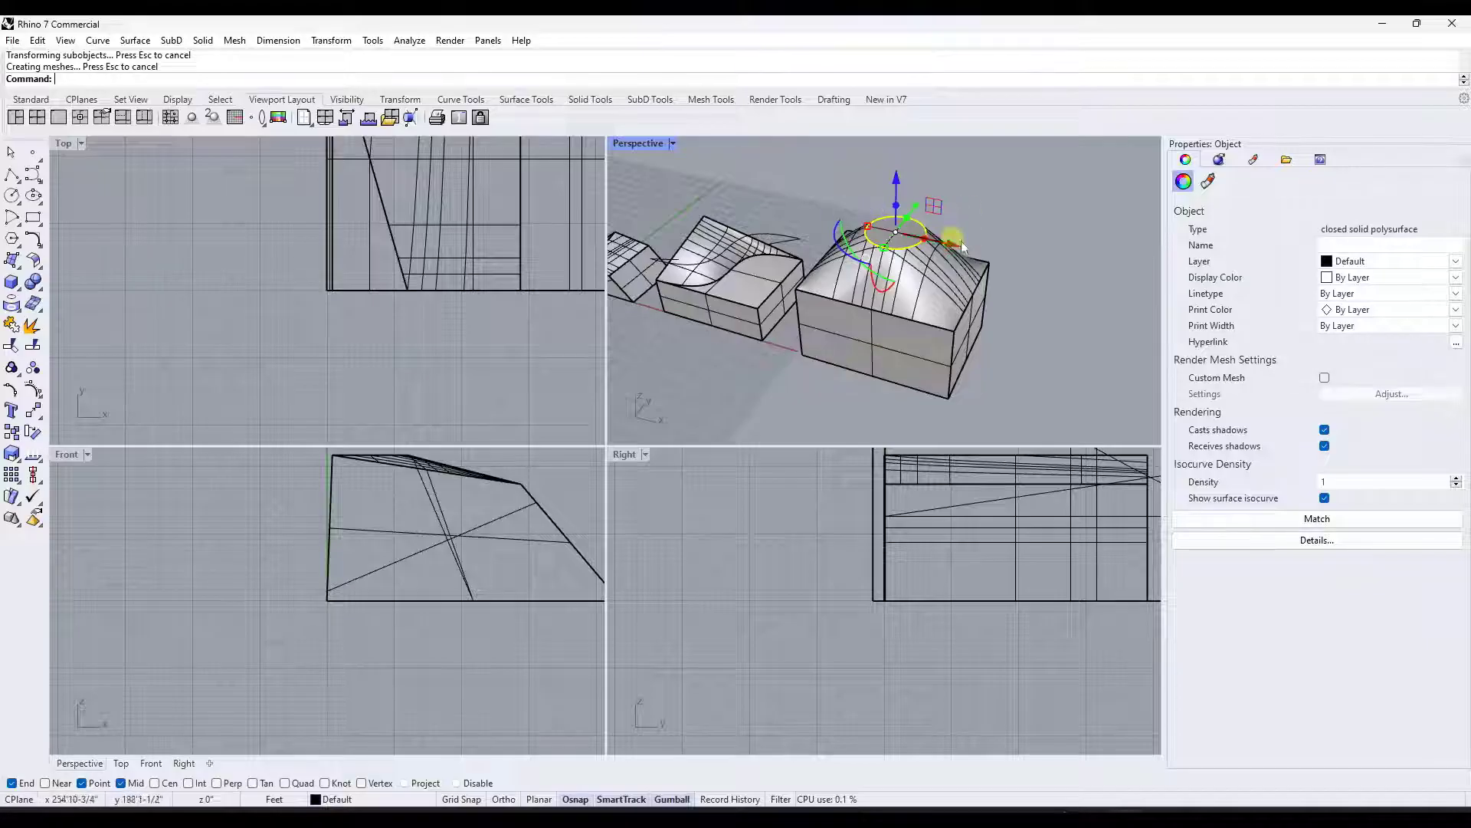
right_click_drag(961, 241, 895, 230)
scroll(881, 226, "up", 3)
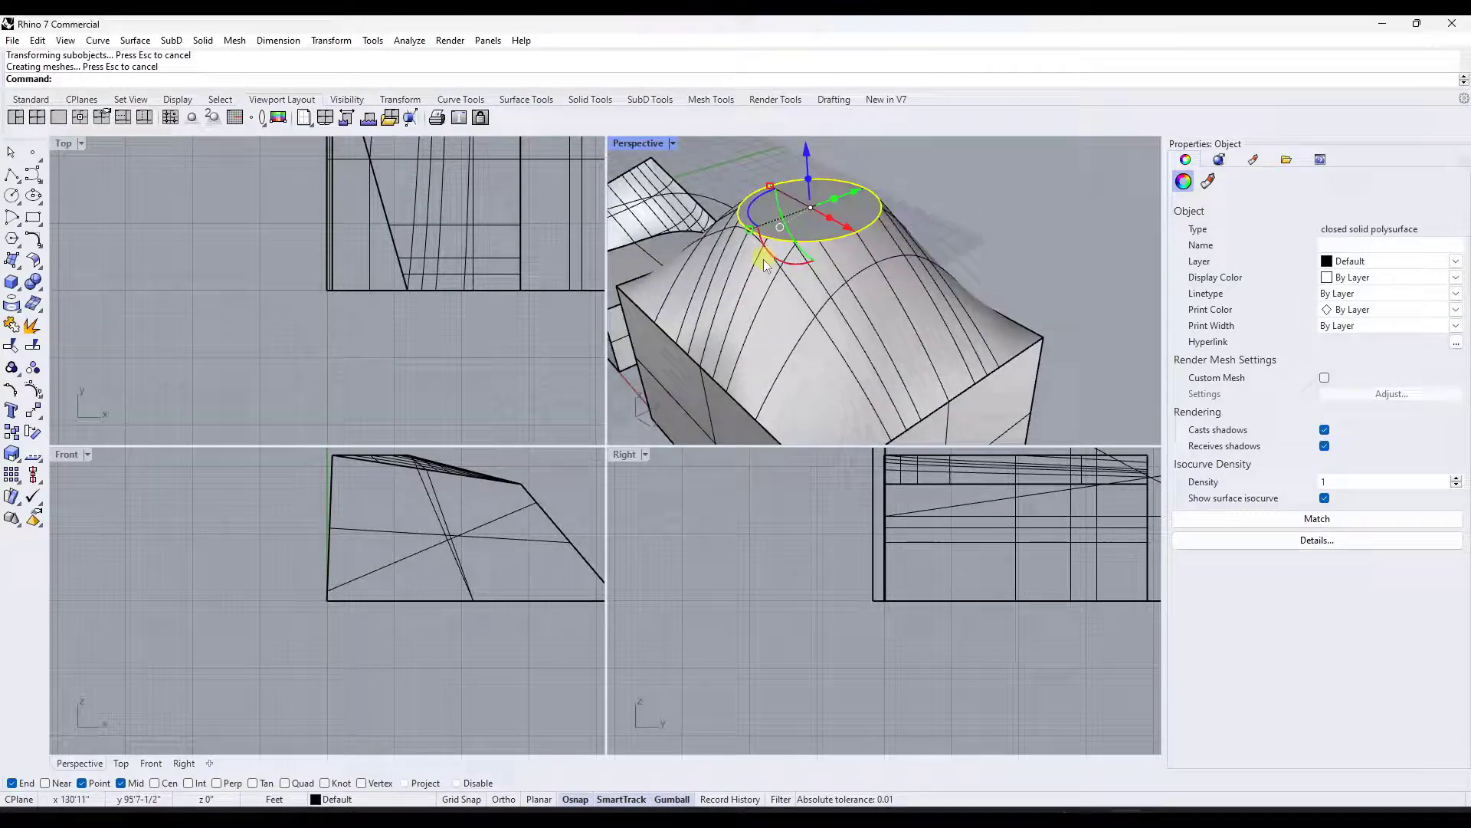
right_click_drag(764, 264, 839, 230)
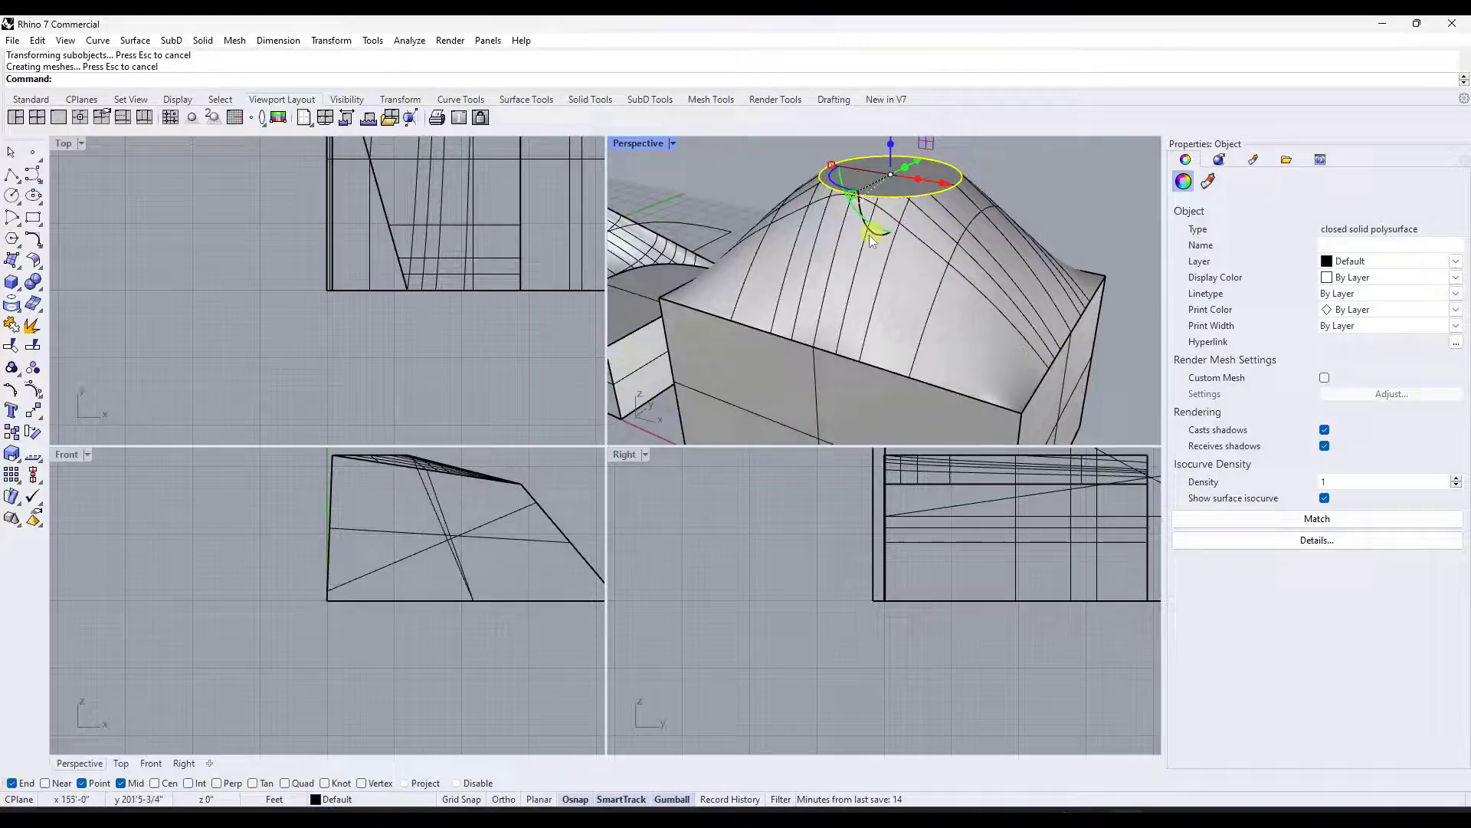
scroll(893, 237, "down", 4)
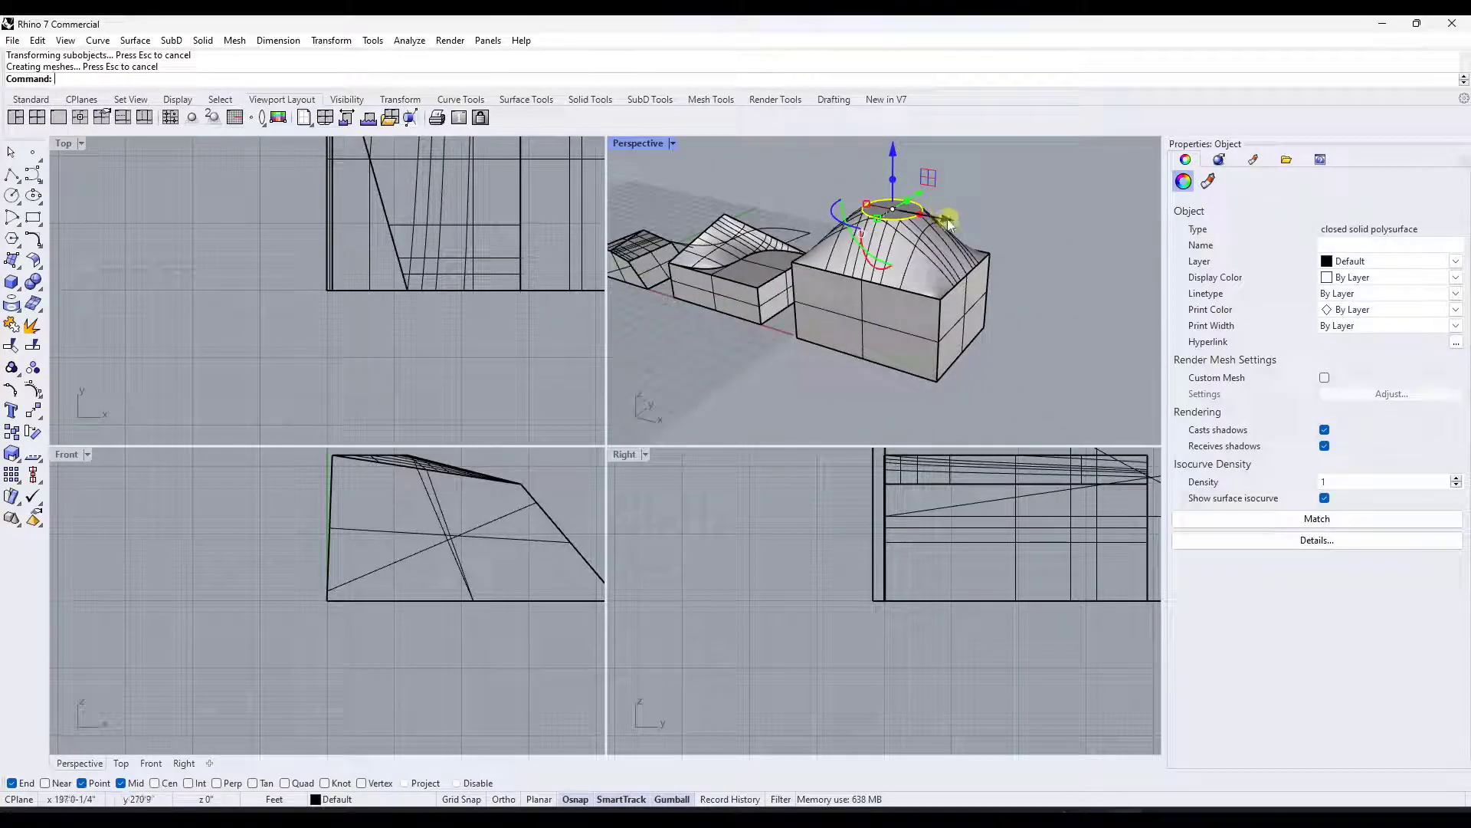
- Shift the dome's peak sideways and raise it higher into a tall point
left_click_drag(948, 222, 964, 221)
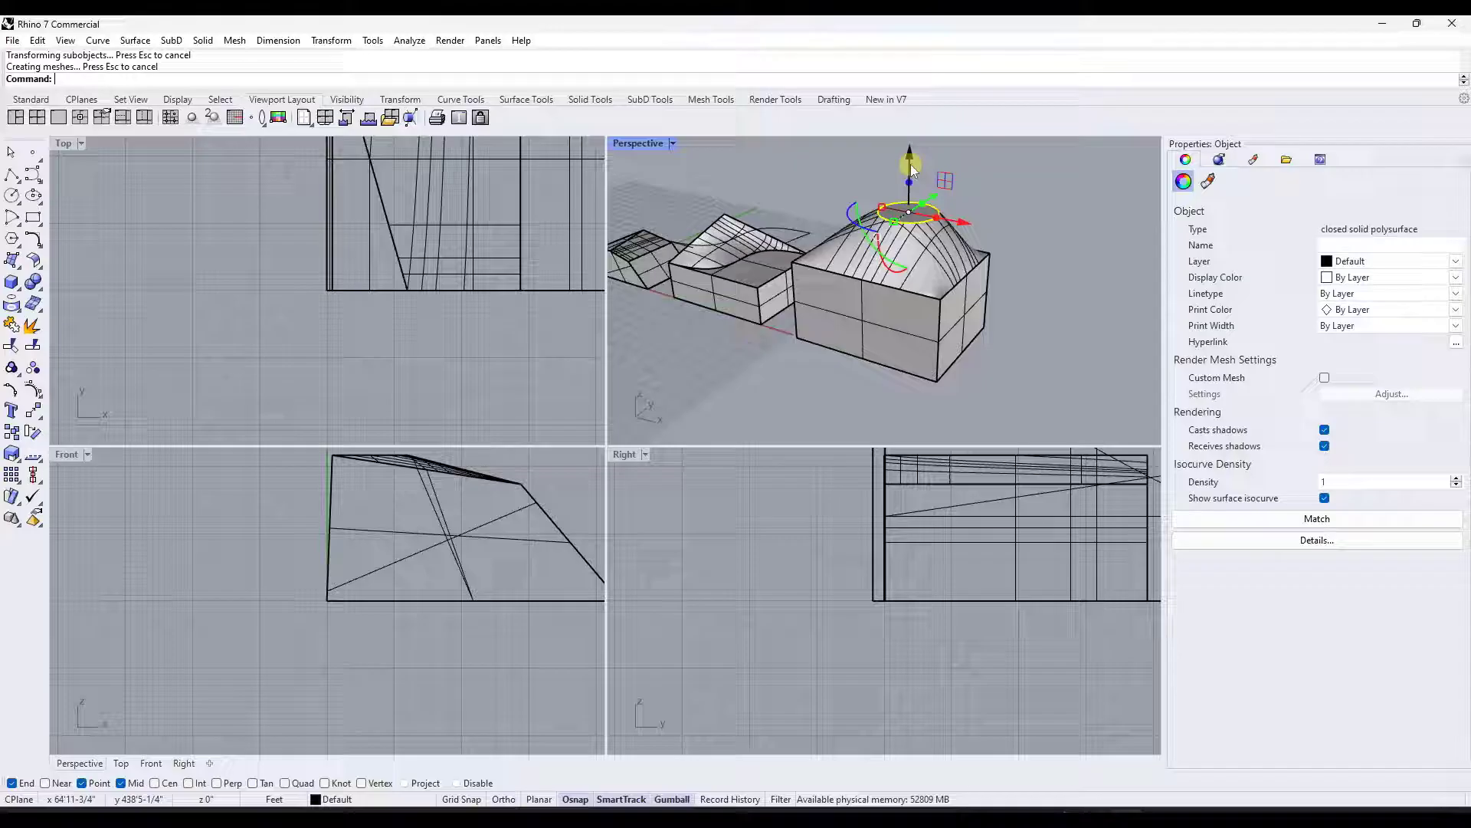
left_click_drag(912, 166, 912, 145)
left_click_drag(964, 200, 942, 201)
right_click_drag(963, 207, 978, 240)
scroll(977, 238, "up", 5)
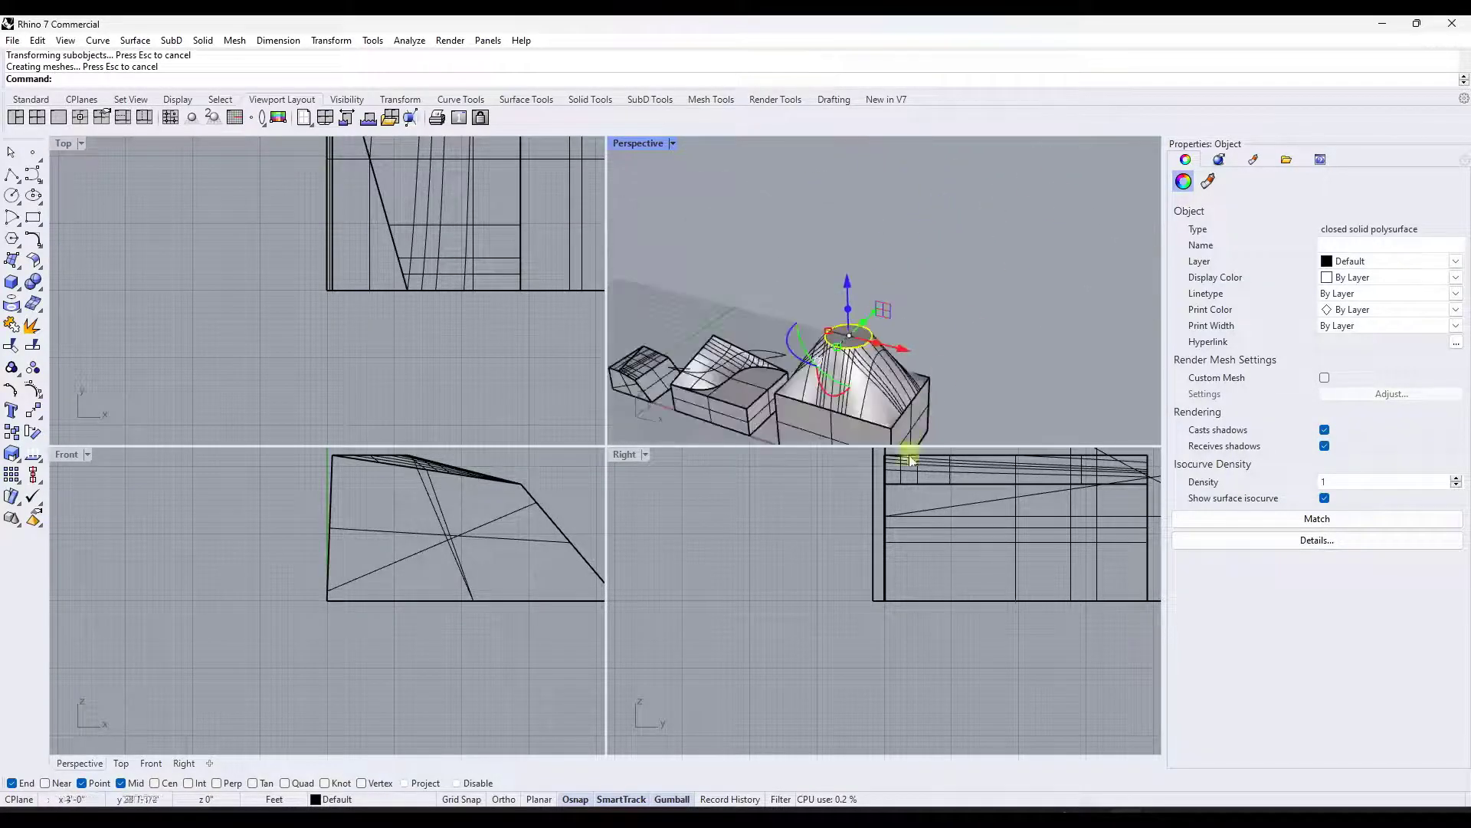
scroll(851, 268, "up", 2)
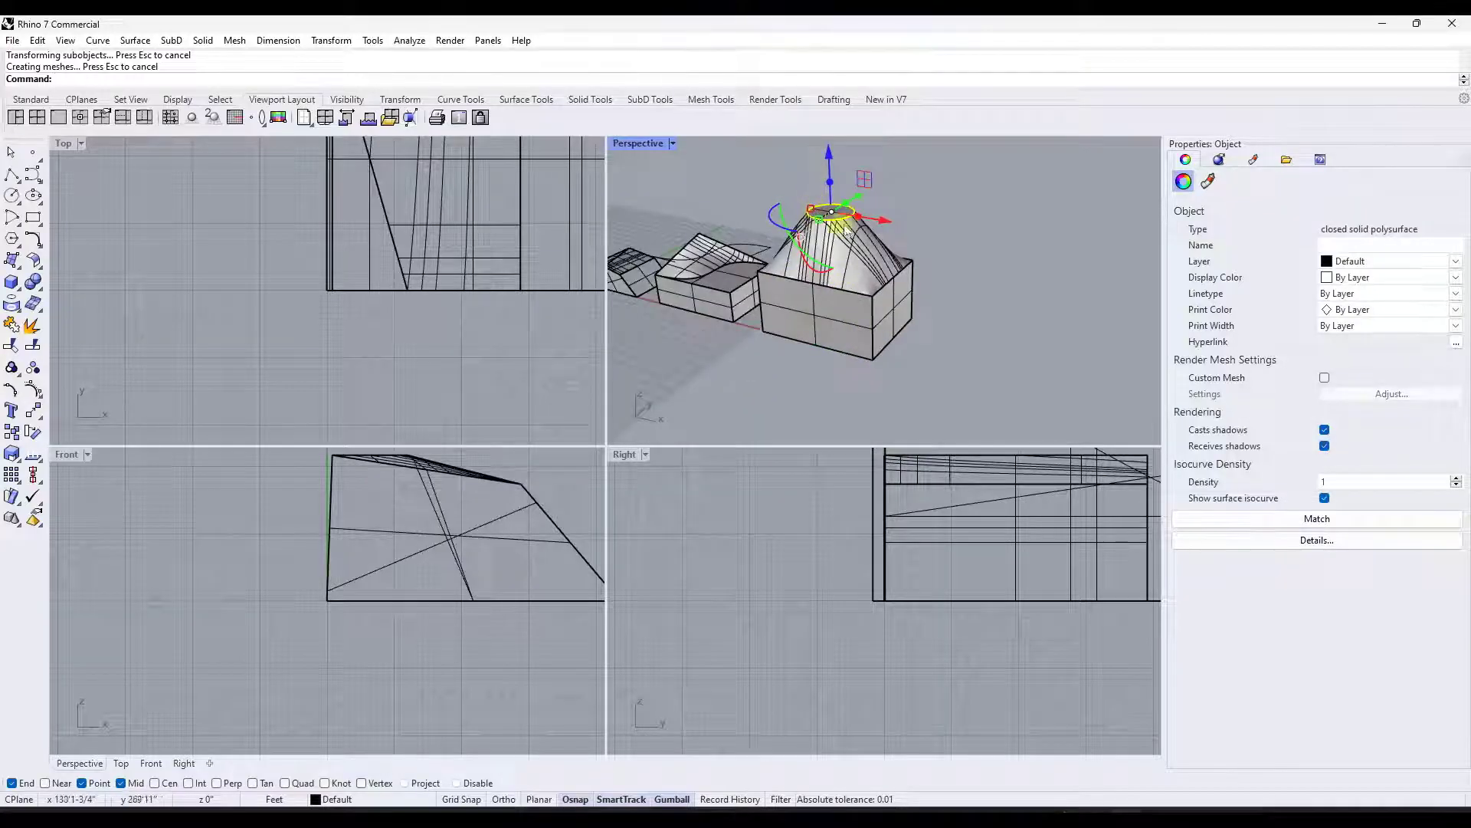